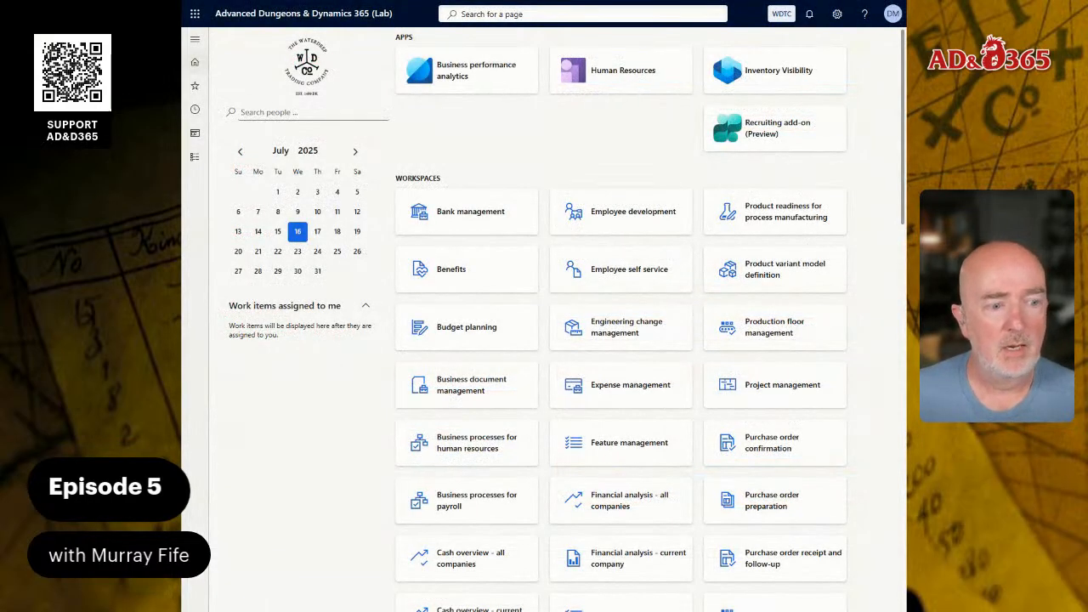
Search the pages for "curre" and open the Currencies form.
{"action": "left_click", "coordinate": [492, 15]}
{"action": "type", "text": "currenc"}
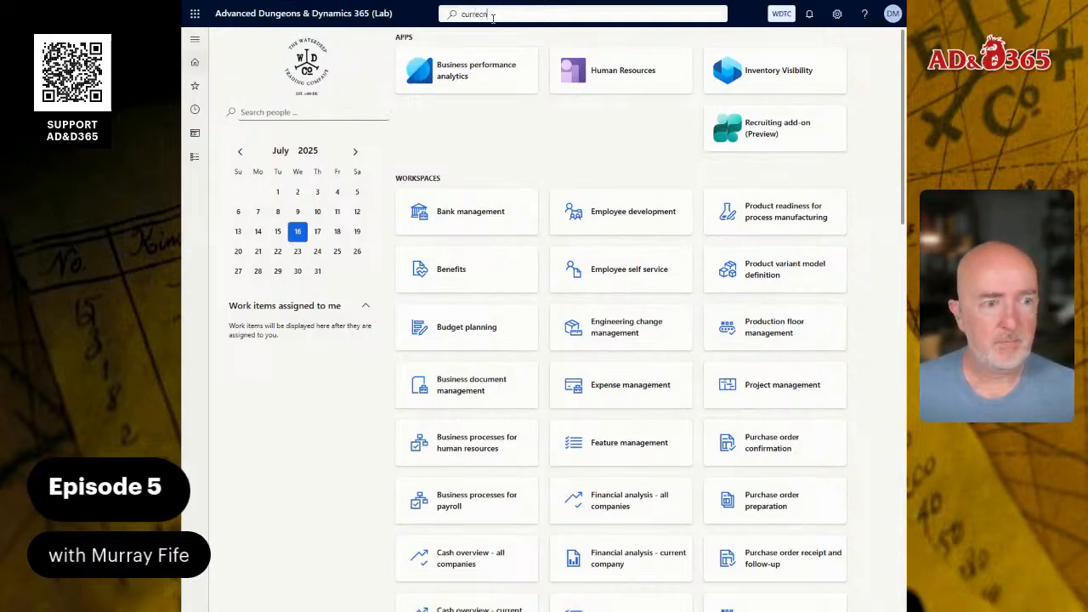
{"action": "key", "text": "BackSpace"}
{"action": "key", "text": "BackSpace"}
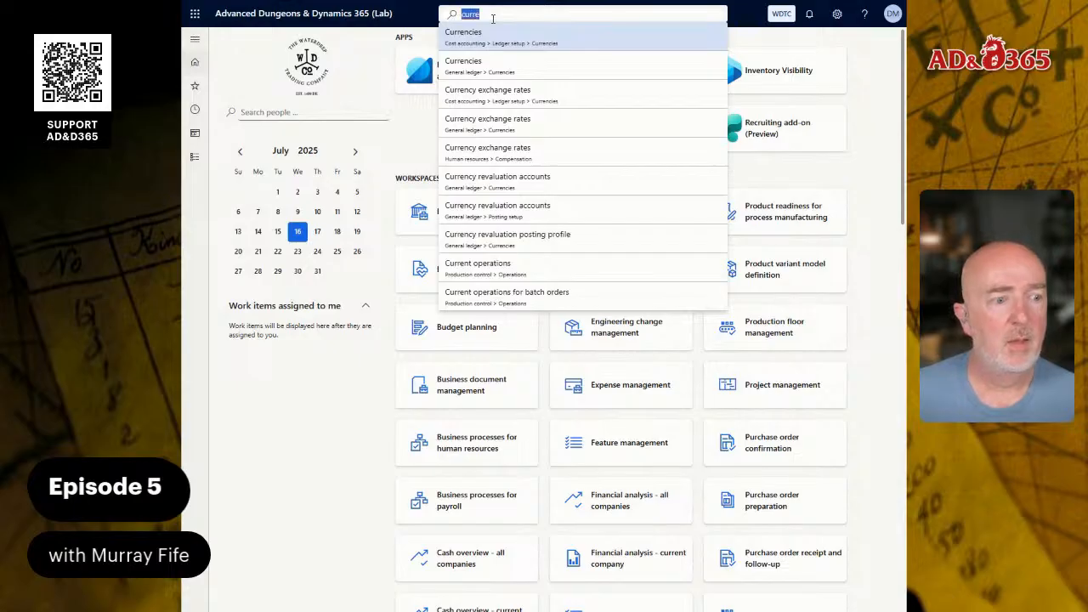
{"action": "key", "text": "Return"}
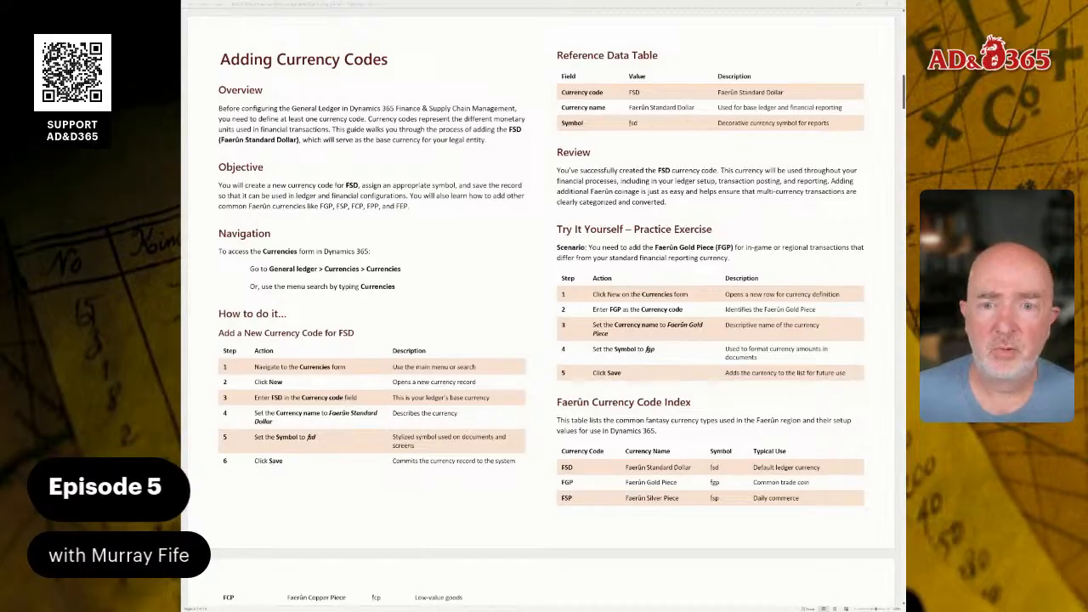
Read the Adding Currency Codes guide, including the full Faerûn Currency Code Index.
{"action": "left_click", "coordinate": [596, 202]}
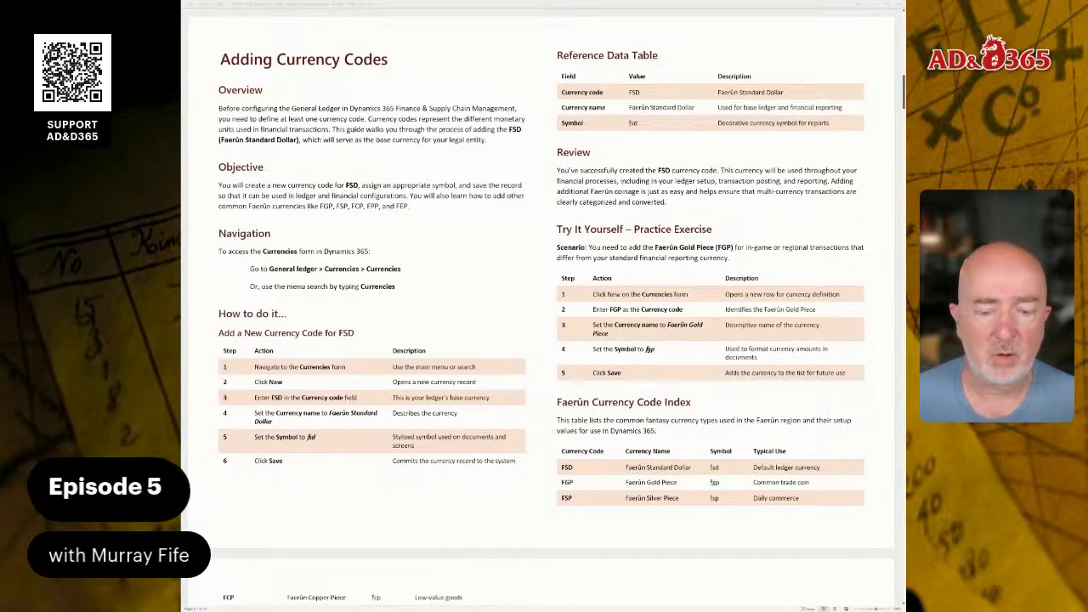
{"action": "scroll", "coordinate": [541, 303], "scroll_direction": "down", "scroll_amount": 1}
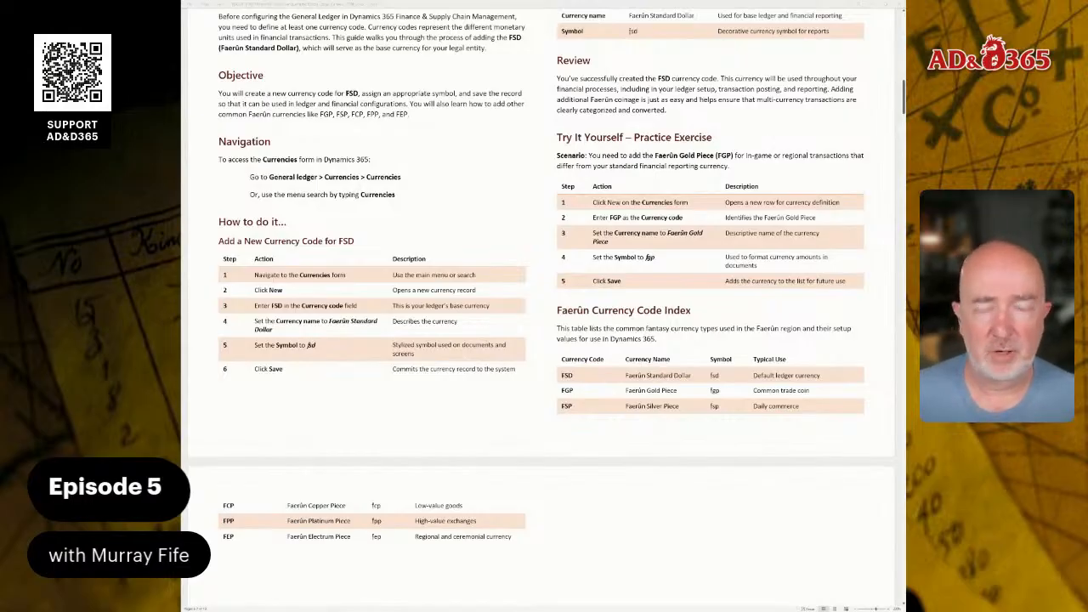
{"action": "scroll", "coordinate": [542, 288], "scroll_direction": "up", "scroll_amount": 1}
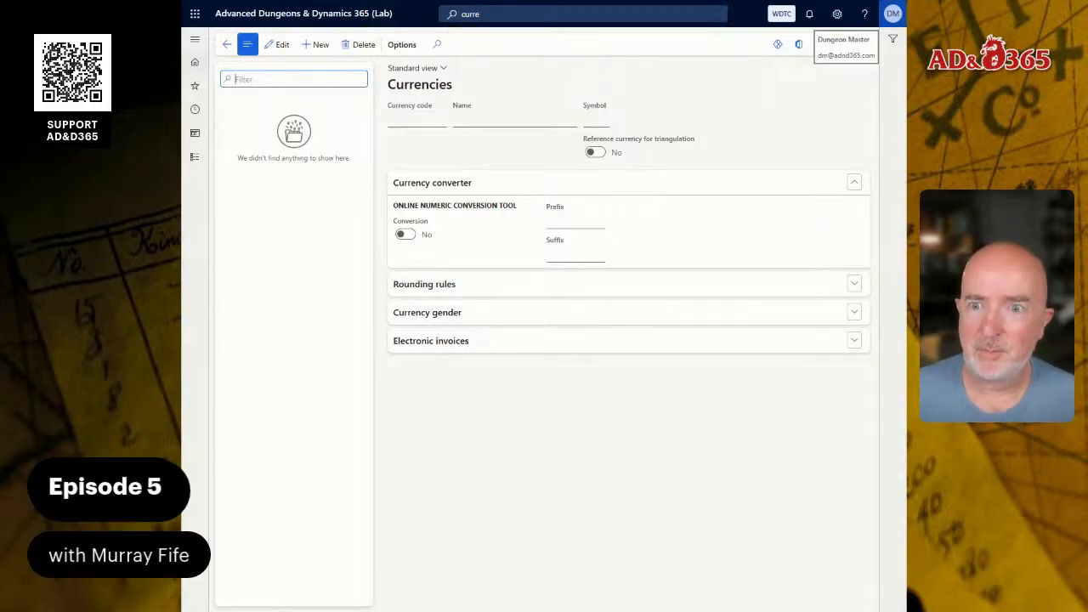
Create a new currency record with code FSD and name Faerûn Standard Dollar.
{"action": "key", "text": "alt+n"}
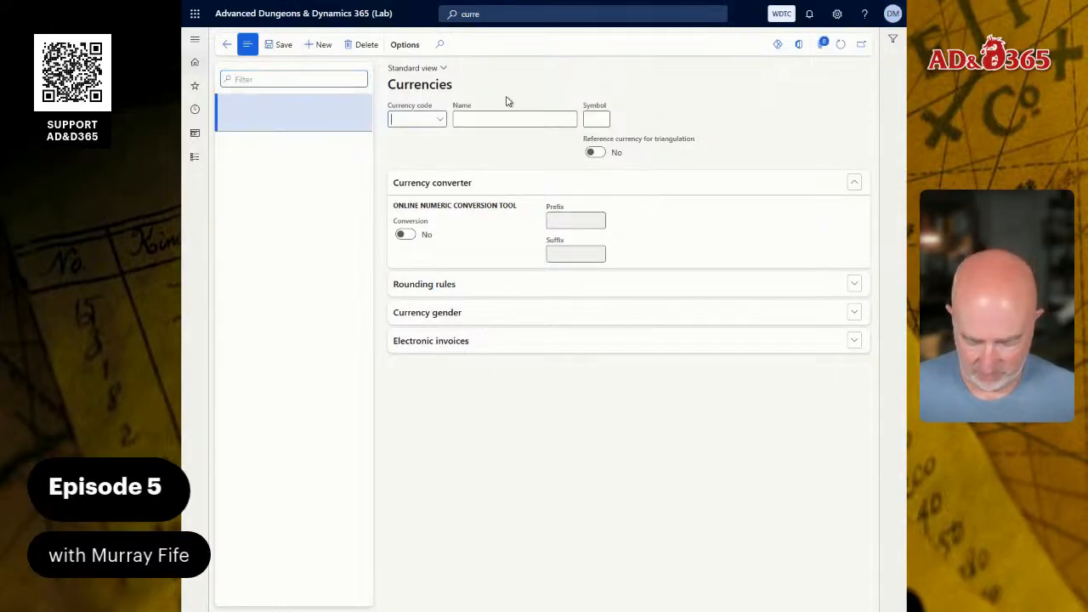
{"action": "type", "text": "FSD"}
{"action": "key", "text": "Tab"}
{"action": "type", "text": "Faerûn Standard Dollar"}
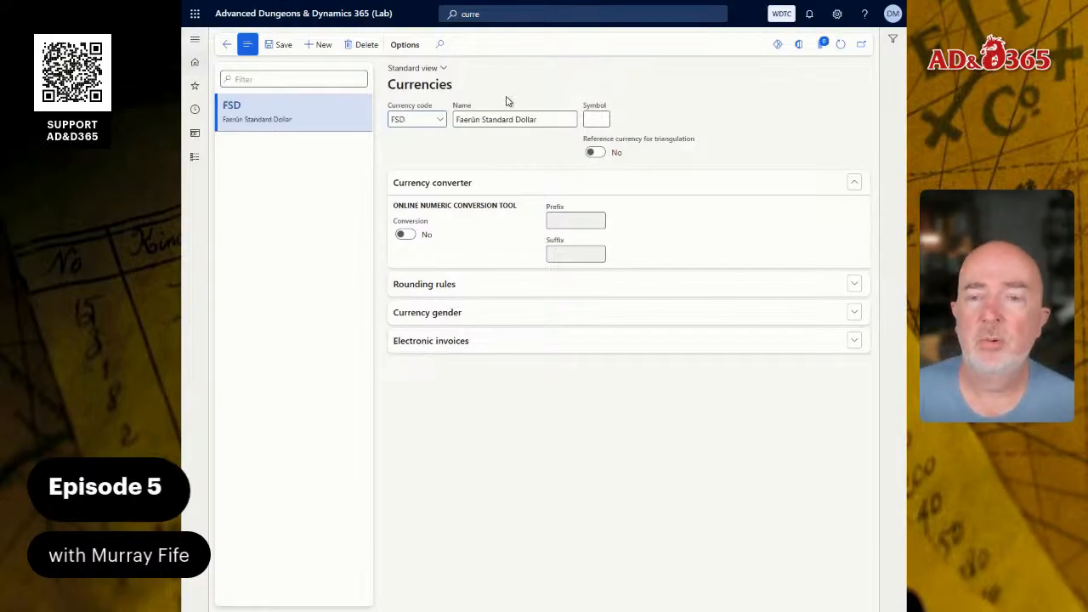
Look through the ISO currency code lookup and try to view the details of the FSD currency code.
{"action": "left_click", "coordinate": [441, 123]}
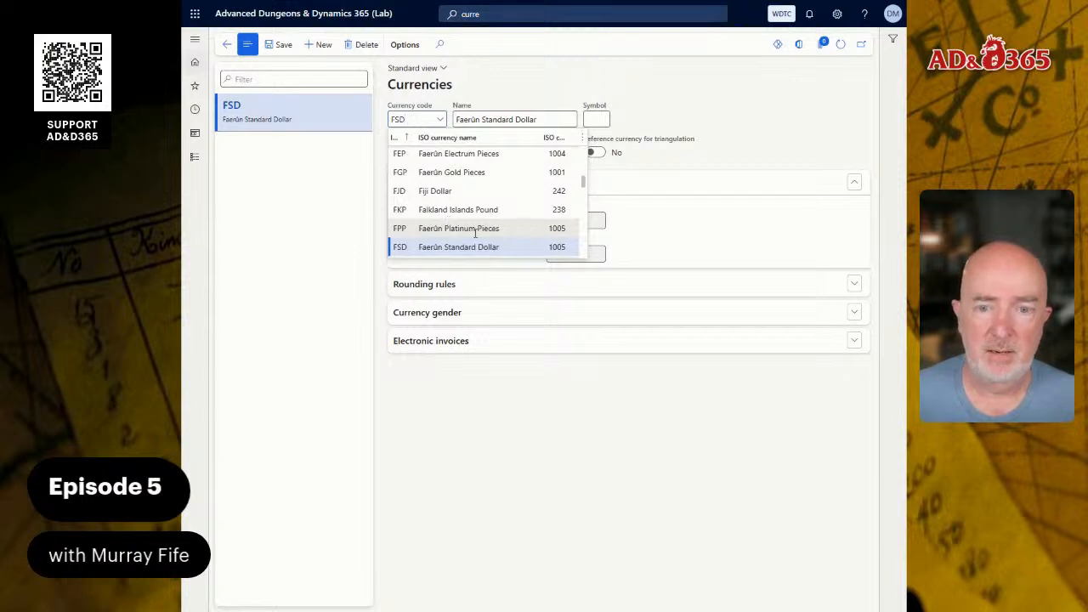
{"action": "scroll", "coordinate": [459, 231], "scroll_direction": "down", "scroll_amount": 1}
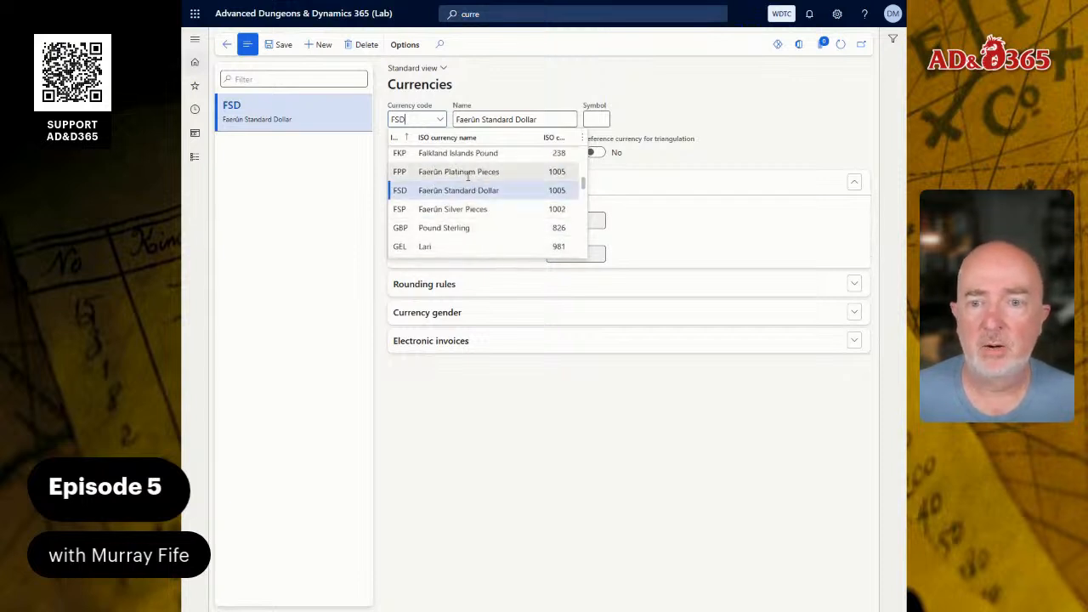
{"action": "right_click", "coordinate": [440, 122]}
{"action": "left_click", "coordinate": [459, 192]}
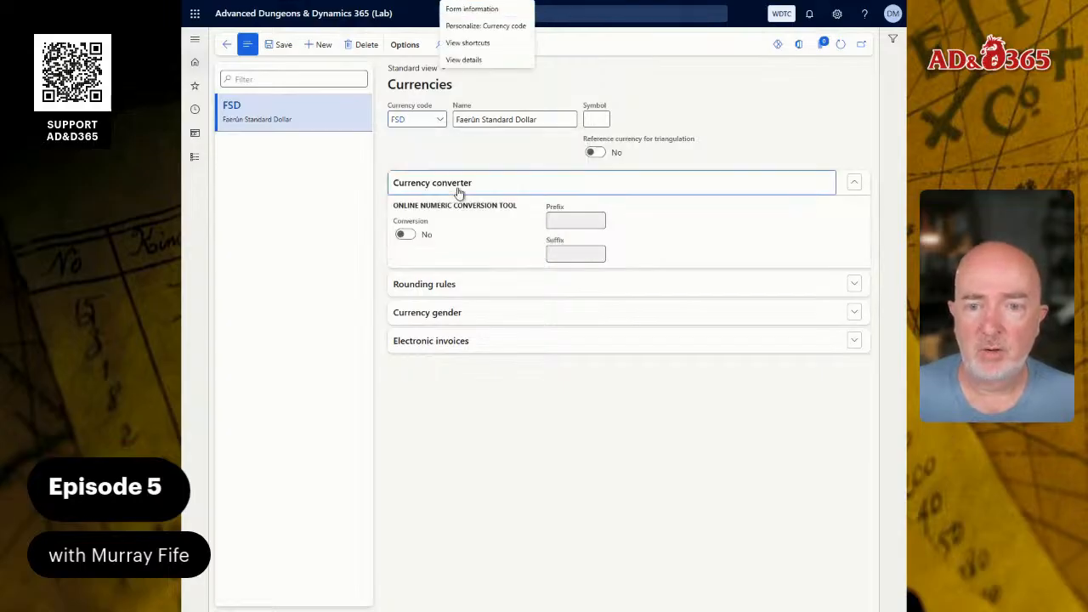
{"action": "right_click", "coordinate": [439, 125]}
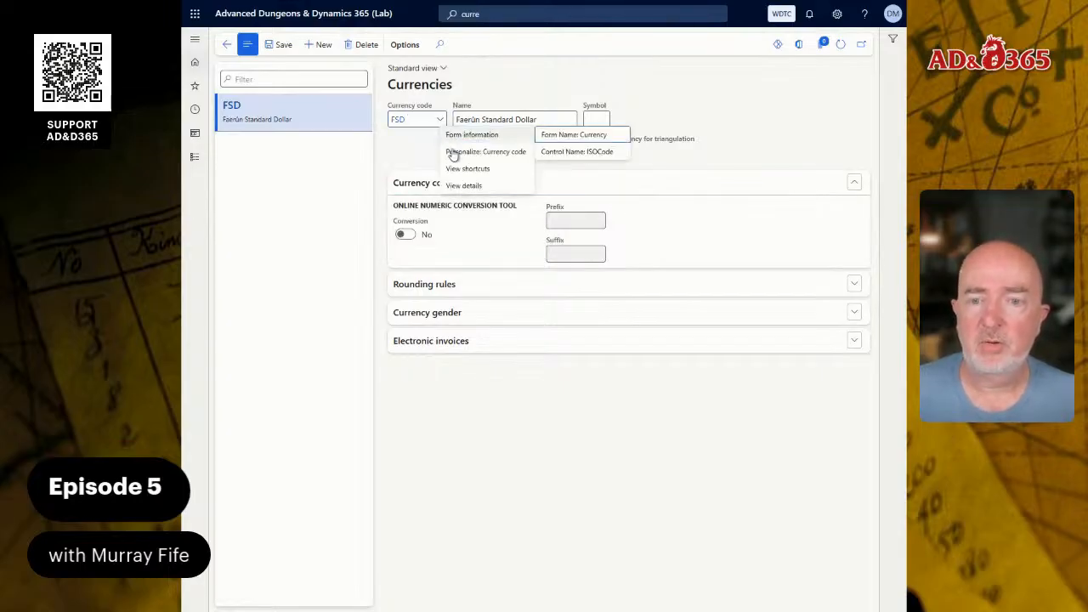
{"action": "left_click", "coordinate": [464, 186]}
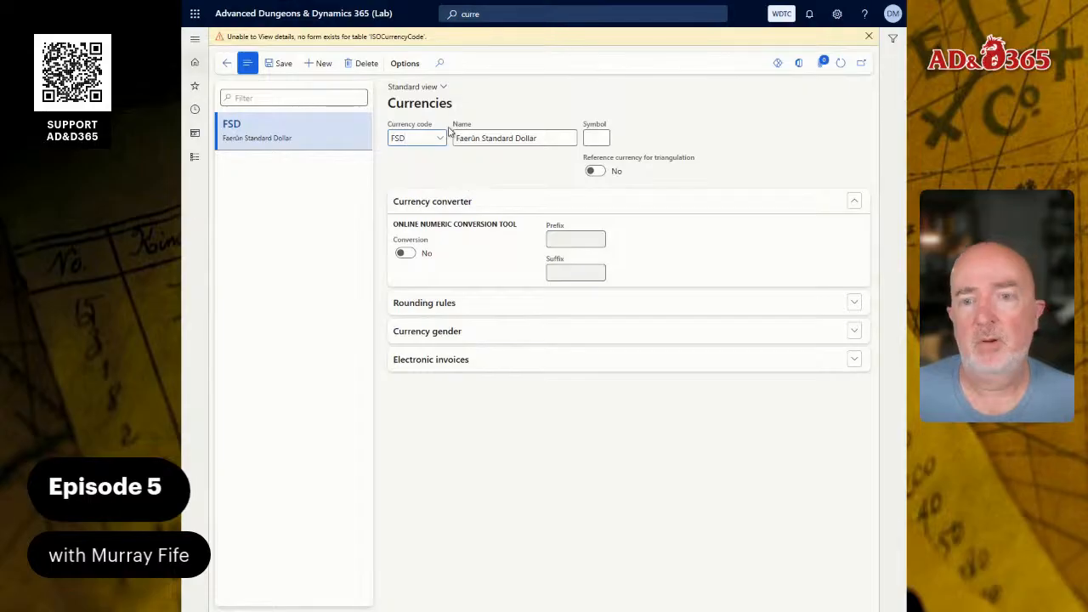
{"action": "left_click", "coordinate": [869, 36]}
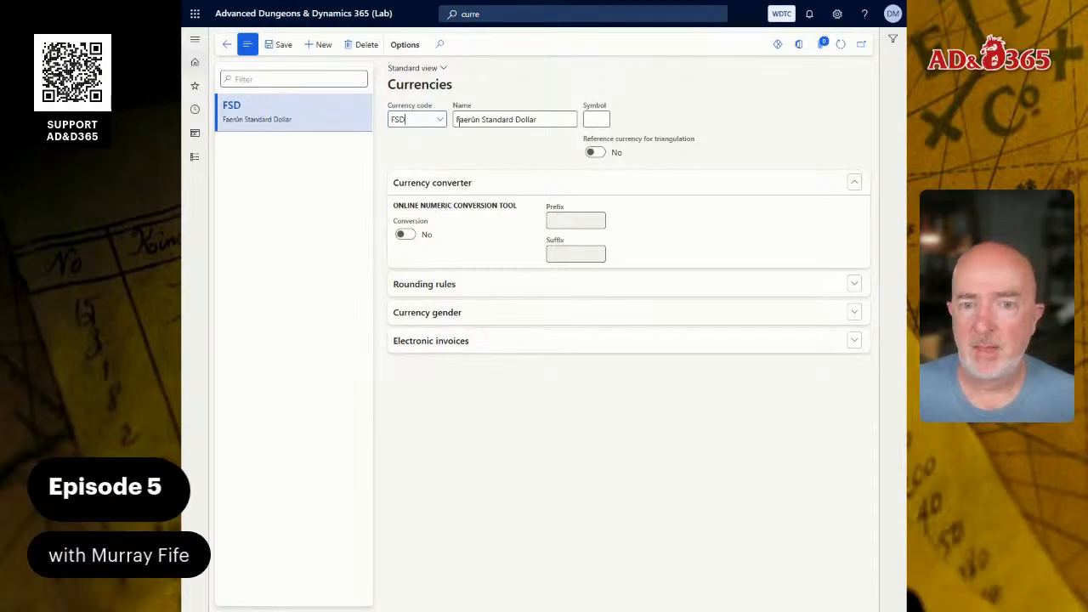
Set the Faerûn Standard Dollar's symbol to fsd and save the record.
{"action": "left_click", "coordinate": [590, 119]}
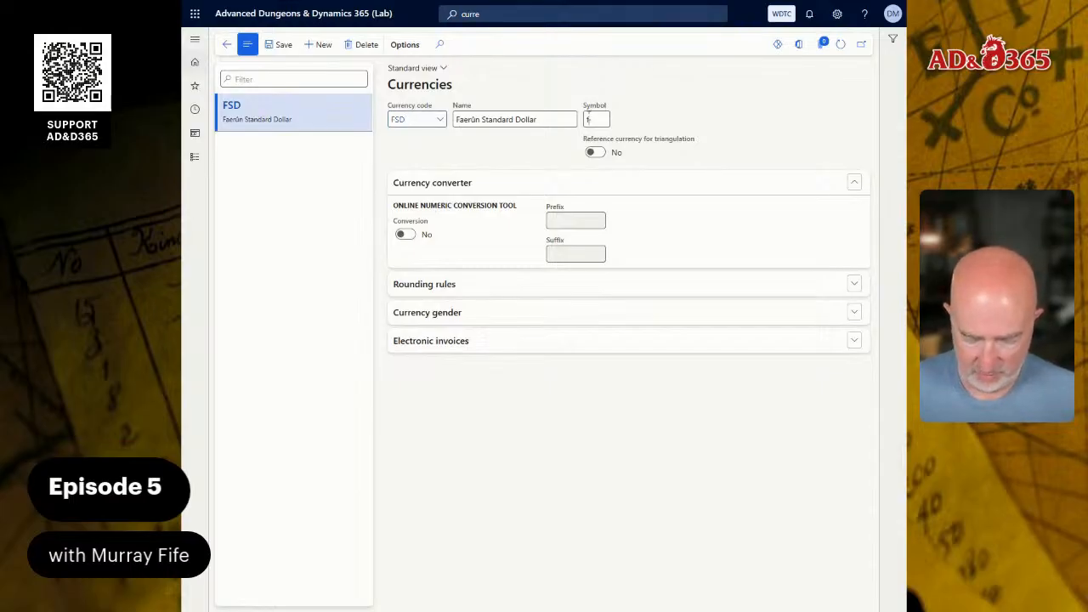
{"action": "type", "text": "fsd"}
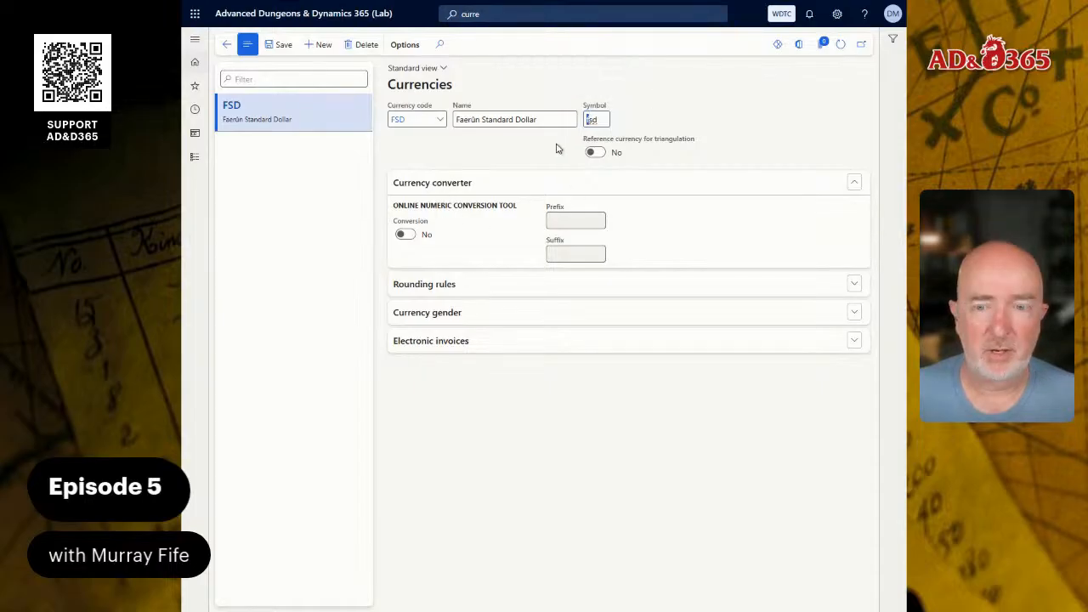
{"action": "left_click", "coordinate": [283, 45]}
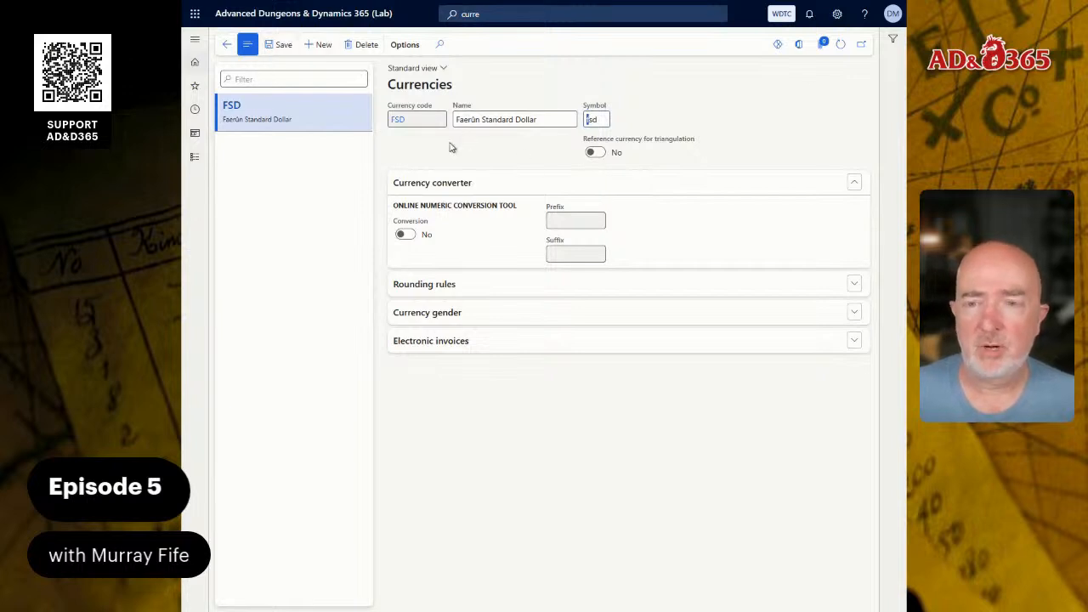
Add the Faerûn Copper Pieces currency with code FCP and symbol fcp.
{"action": "left_click", "coordinate": [323, 45]}
{"action": "type", "text": "F"}
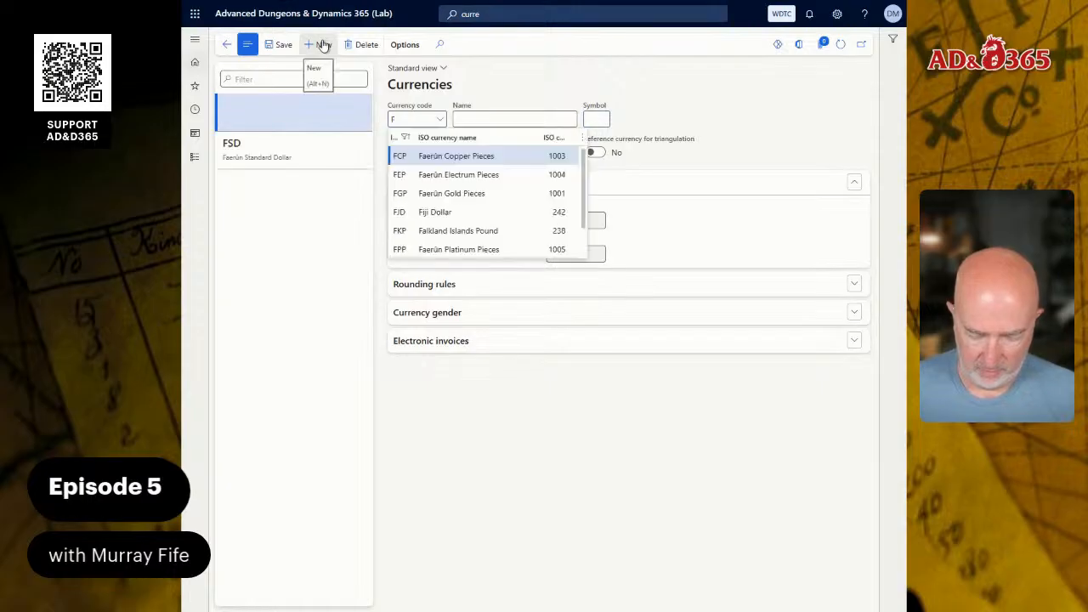
{"action": "type", "text": "CP"}
{"action": "key", "text": "Tab"}
{"action": "key", "text": "Tab"}
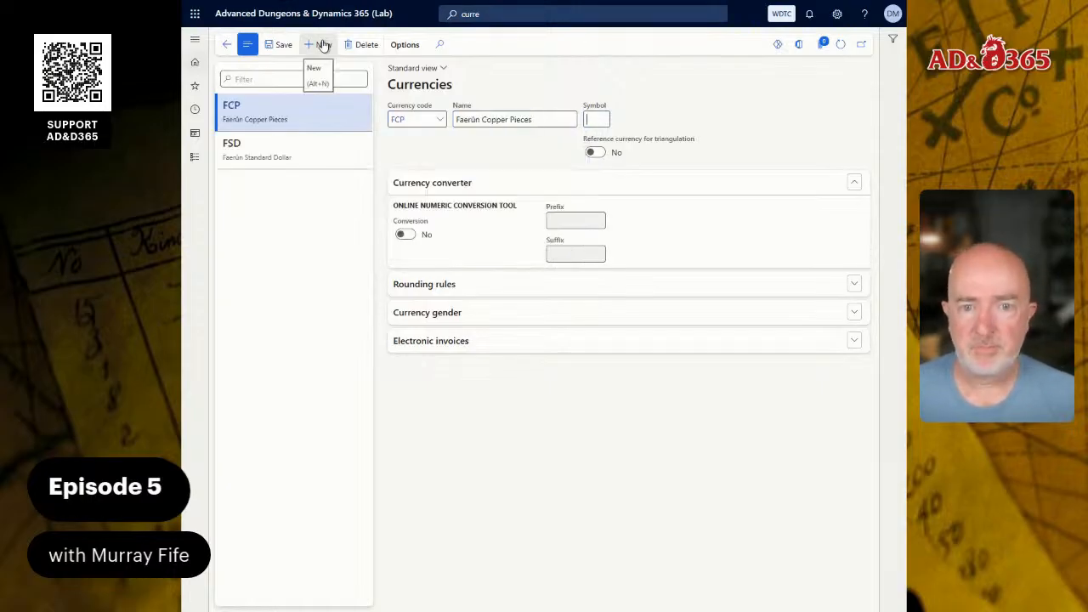
{"action": "type", "text": "fcp"}
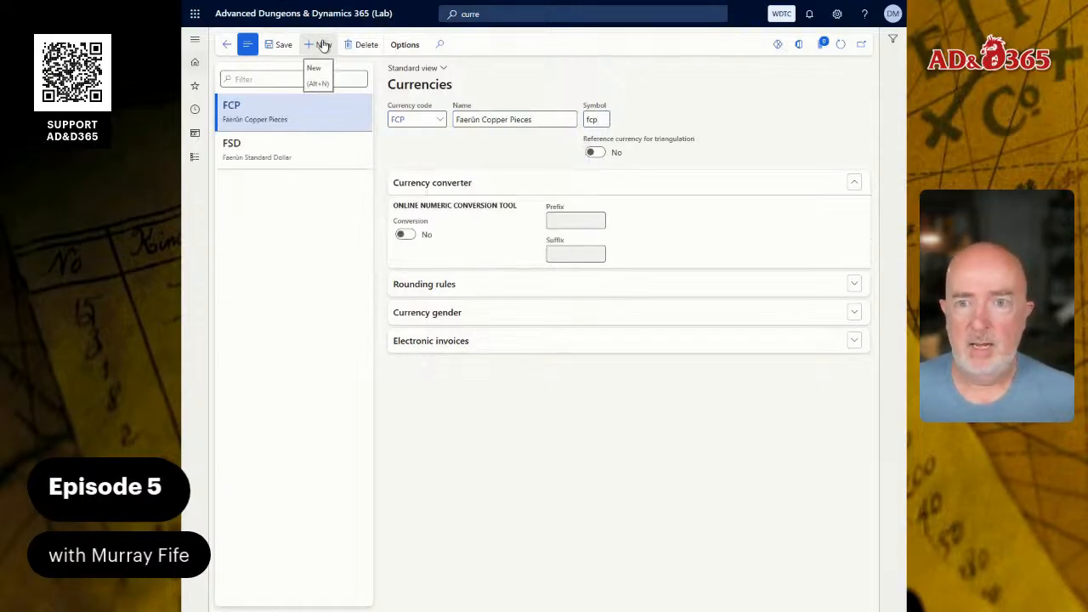
Add the Faerûn Silver Pieces currency with code FSP and symbol fsp.
{"action": "left_click", "coordinate": [323, 45]}
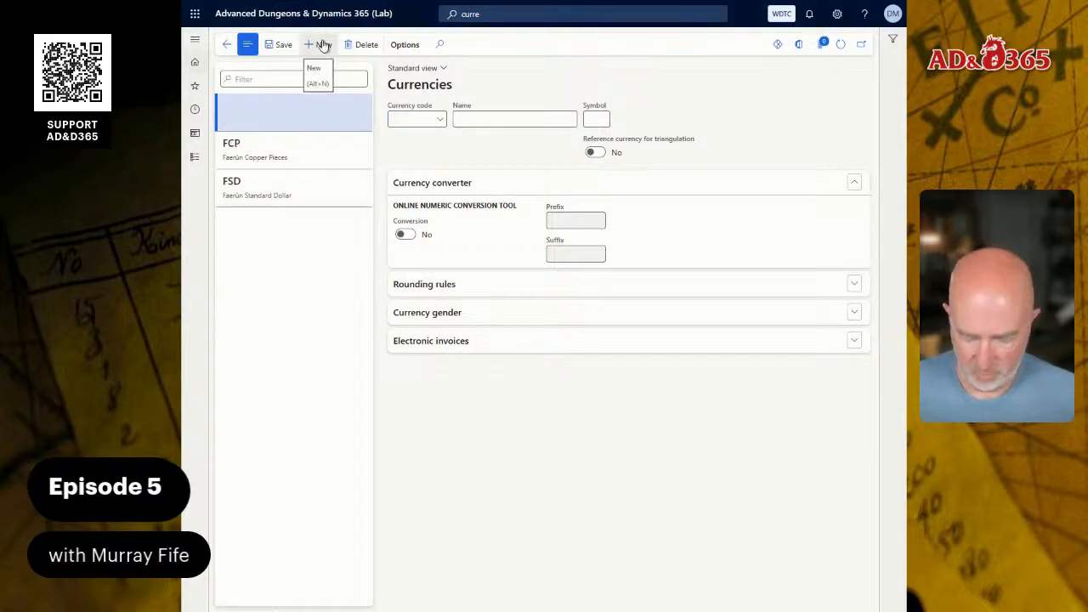
{"action": "type", "text": "FSP"}
{"action": "key", "text": "Tab"}
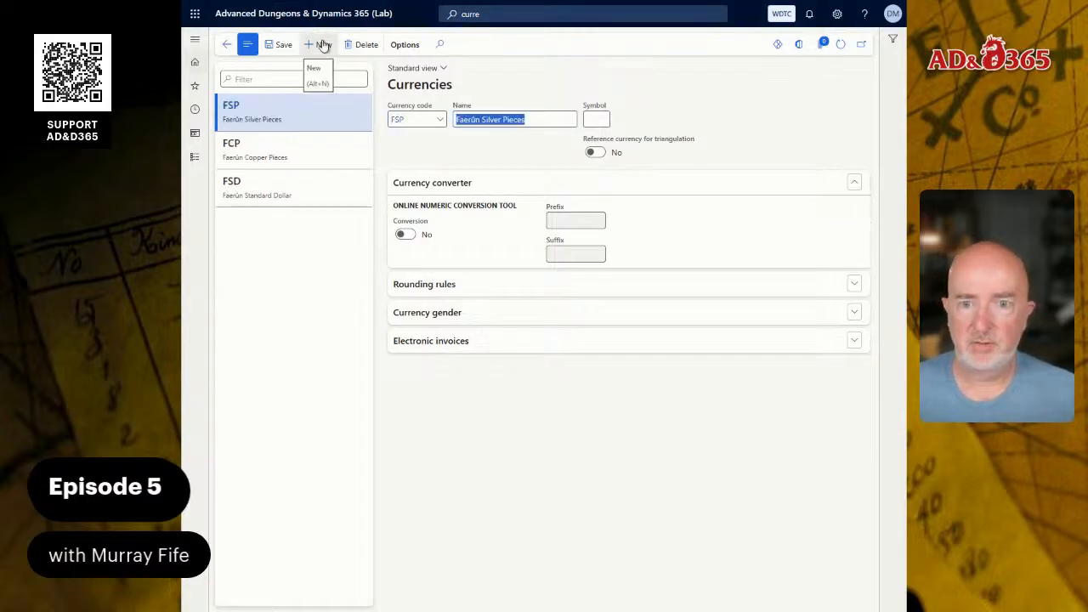
{"action": "key", "text": "Tab"}
{"action": "type", "text": "fsp"}
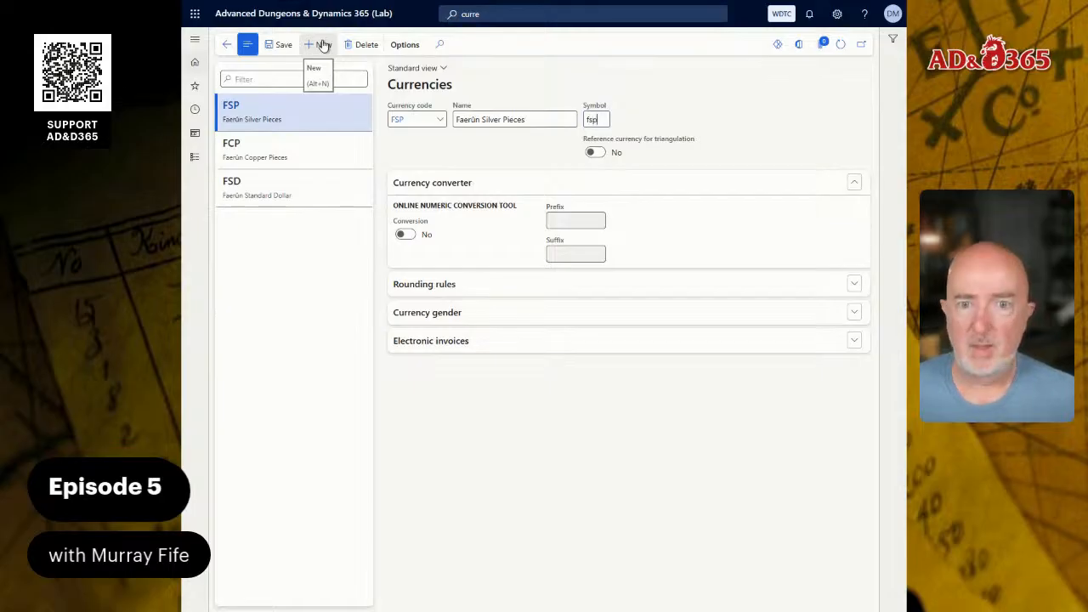
Add the Faerûn Gold Pieces currency with code FGP and symbol gcp.
{"action": "left_click", "coordinate": [323, 45]}
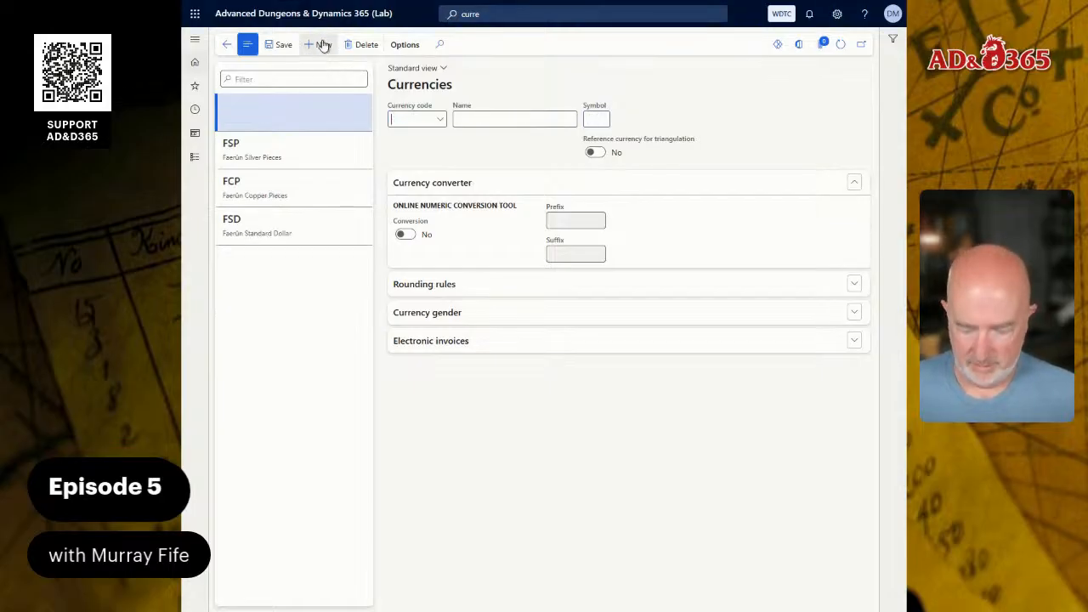
{"action": "type", "text": "FGP"}
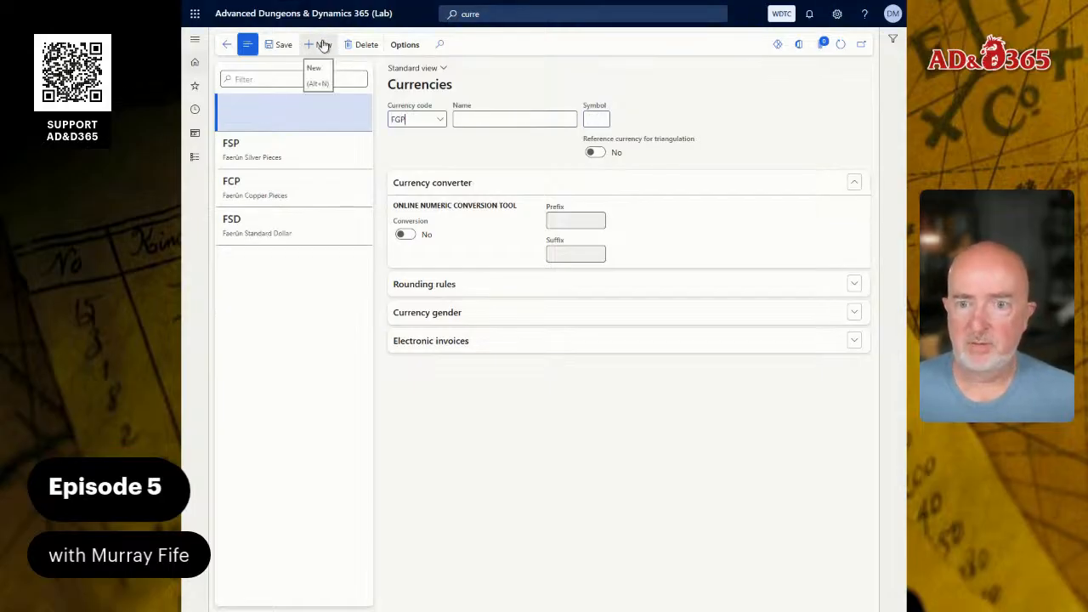
{"action": "key", "text": "Tab"}
{"action": "key", "text": "Tab"}
{"action": "type", "text": "g"}
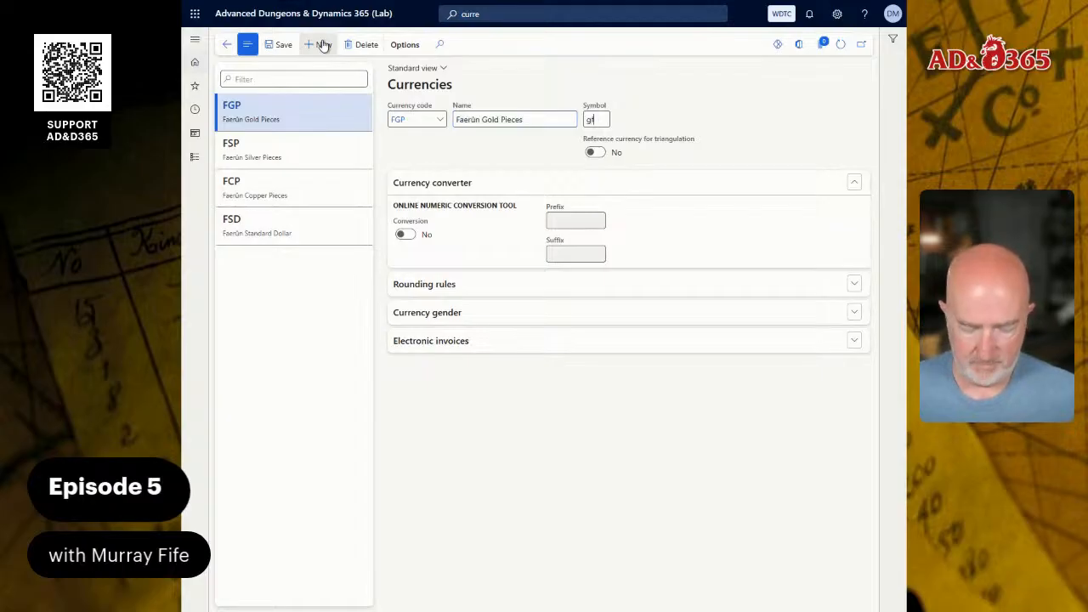
{"action": "type", "text": "cp"}
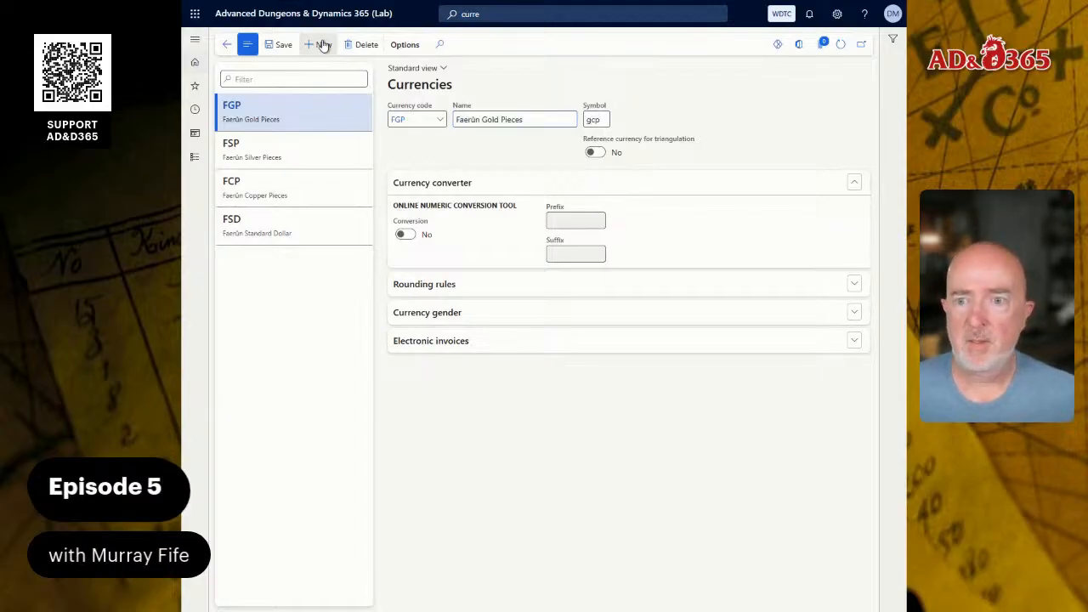
Add the Faerûn Electrum Pieces currency with code FEP and symbol fep.
{"action": "left_click", "coordinate": [323, 44]}
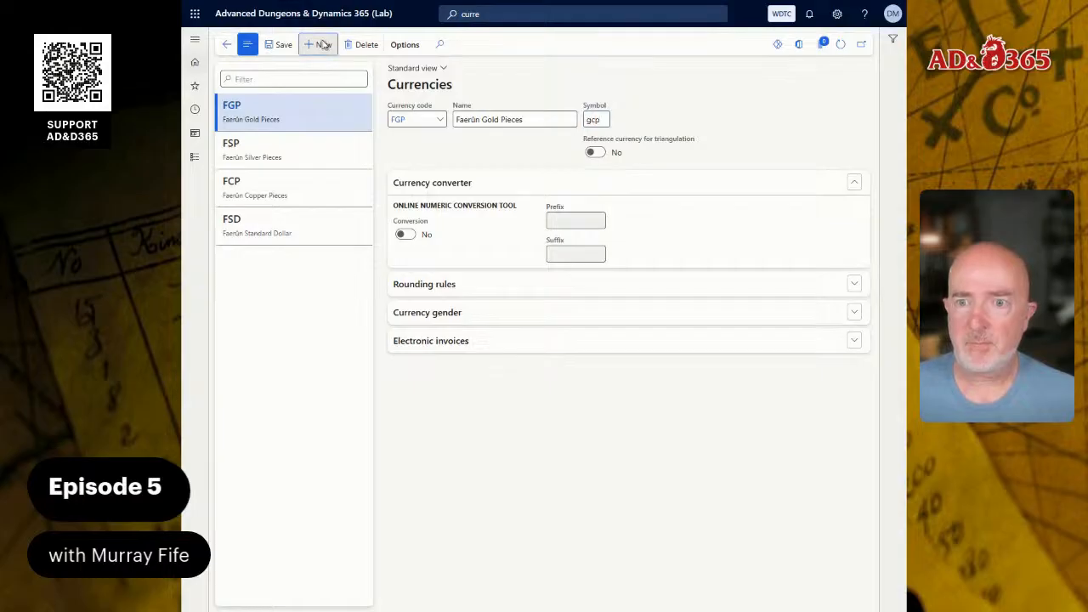
{"action": "type", "text": "f"}
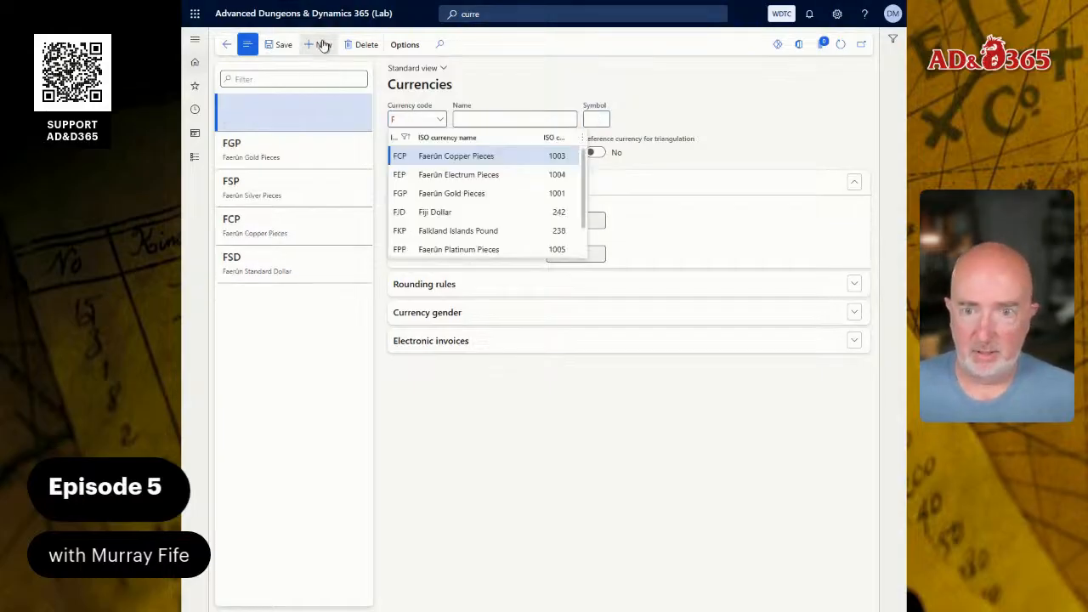
{"action": "type", "text": "ep"}
{"action": "key", "text": "Tab"}
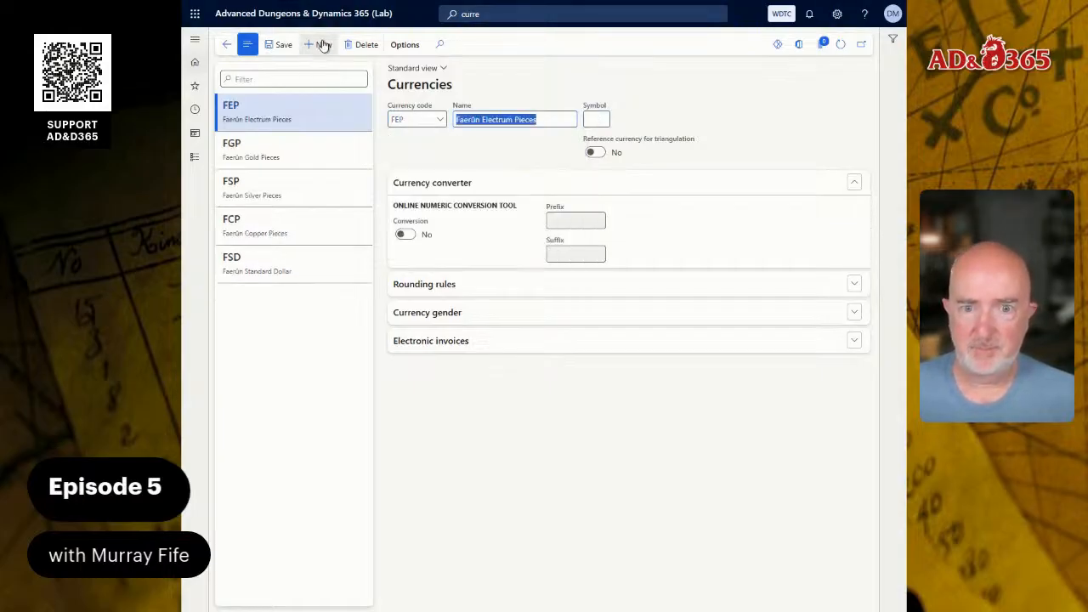
{"action": "key", "text": "Tab"}
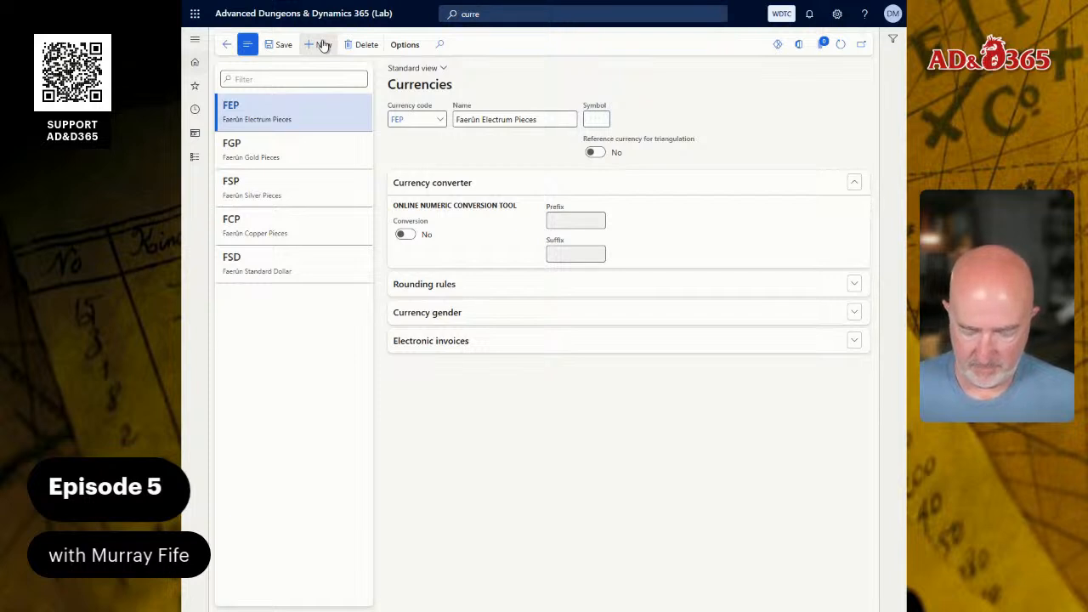
{"action": "type", "text": "fep"}
Add the Faerûn Platinum Pieces currency with code FPP and symbol fpp.
{"action": "left_click", "coordinate": [323, 44]}
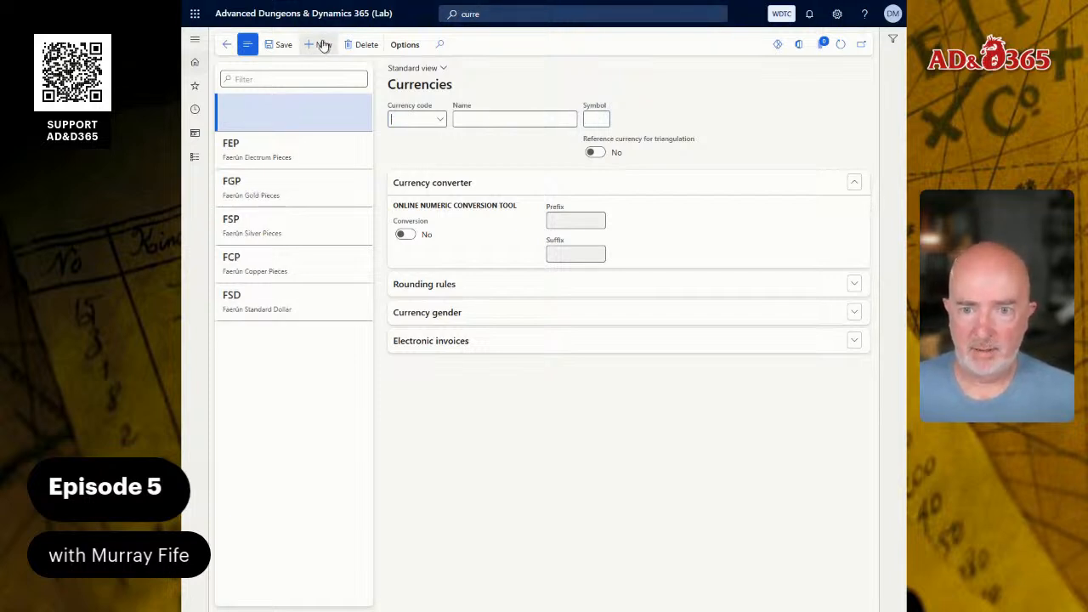
{"action": "type", "text": "FPP"}
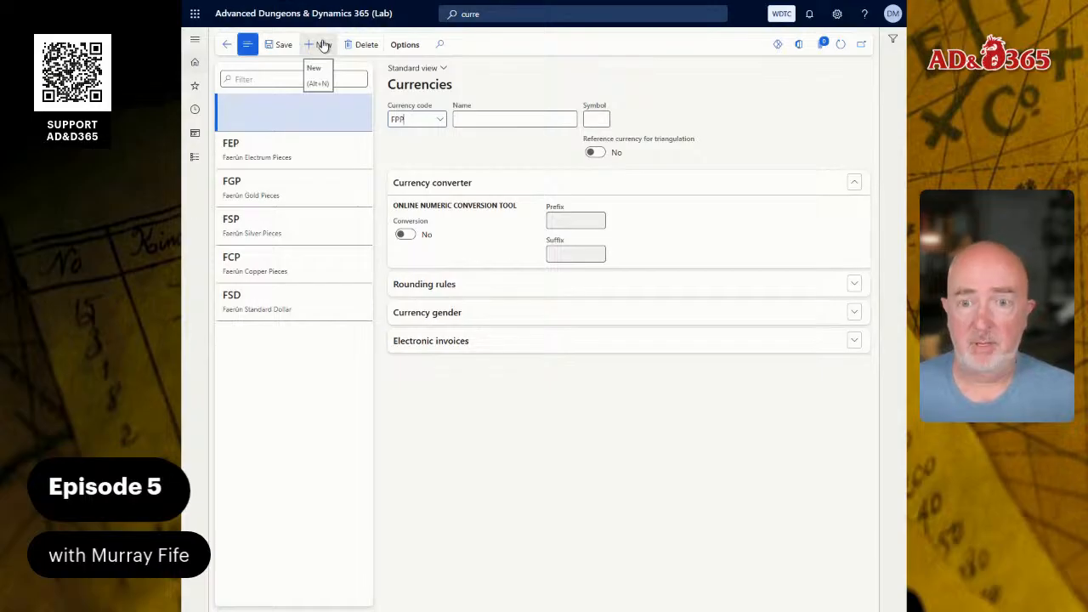
{"action": "key", "text": "Tab"}
{"action": "key", "text": "Tab"}
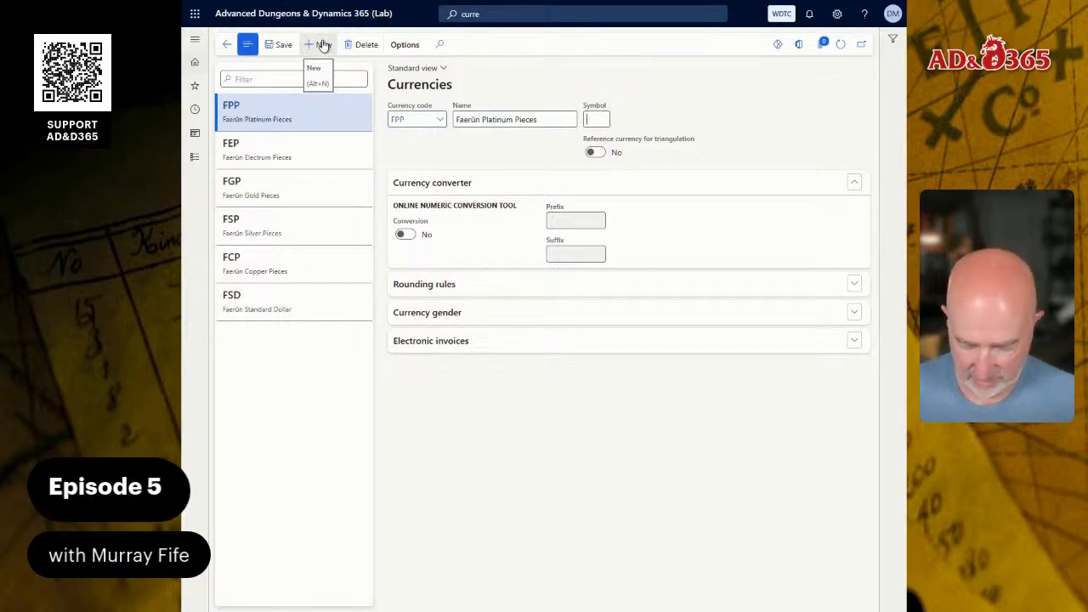
{"action": "type", "text": "fpp"}
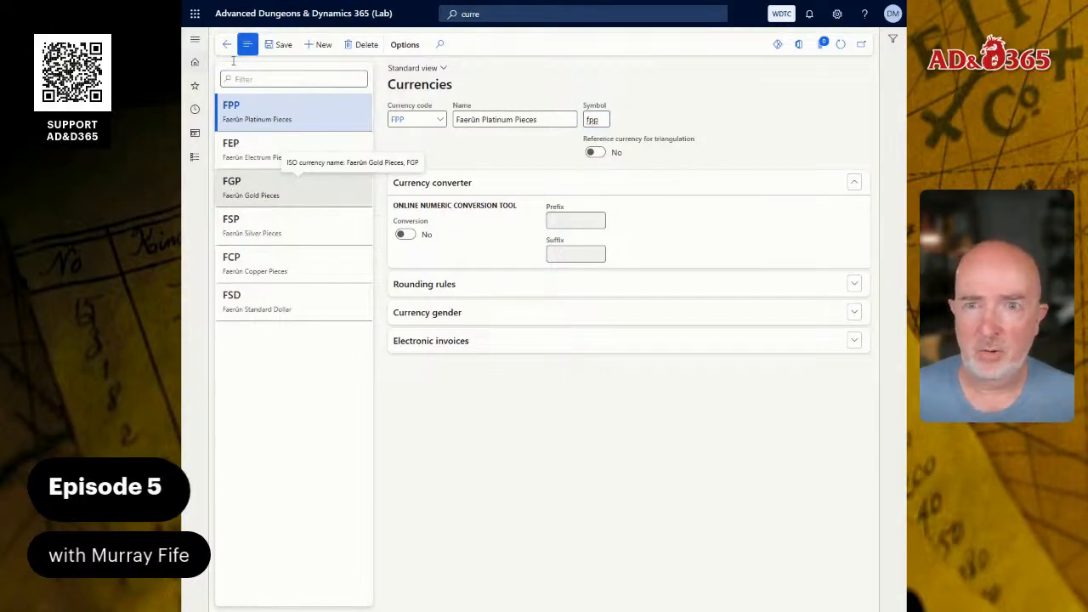
Switch to the Word guide and read the section on configuring the system parameters.
{"action": "mouse_move", "coordinate": [290, 58]}
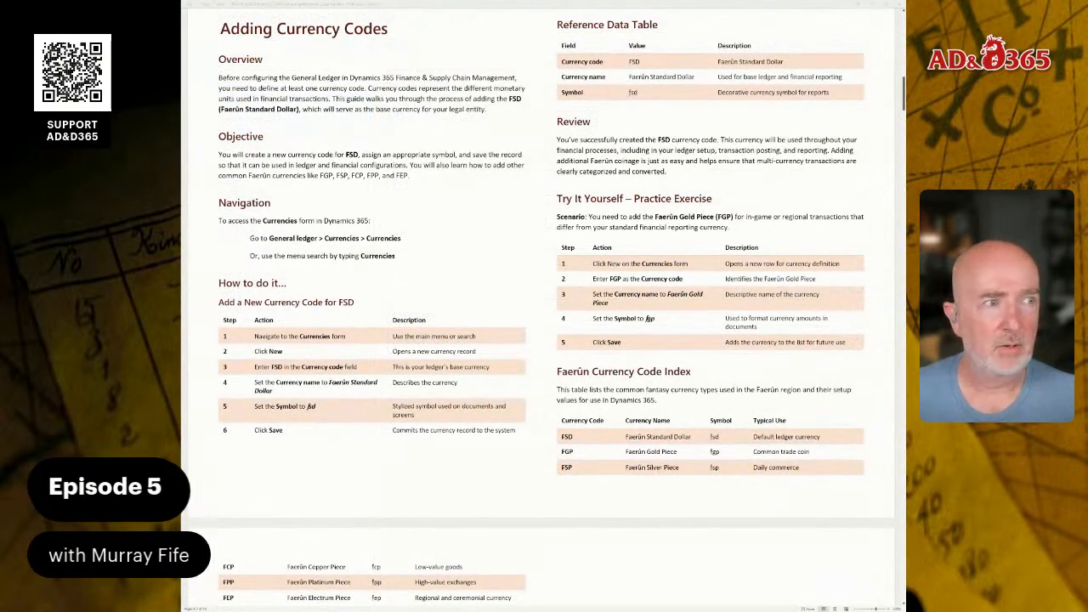
{"action": "scroll", "coordinate": [541, 306], "scroll_direction": "down", "scroll_amount": 5}
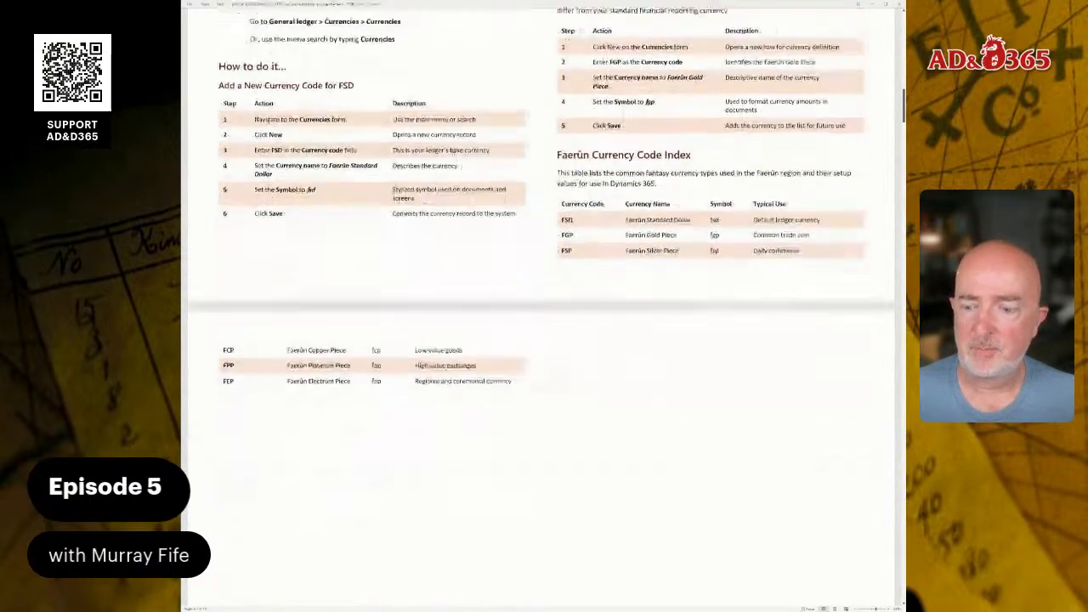
{"action": "scroll", "coordinate": [541, 306], "scroll_direction": "down", "scroll_amount": 15}
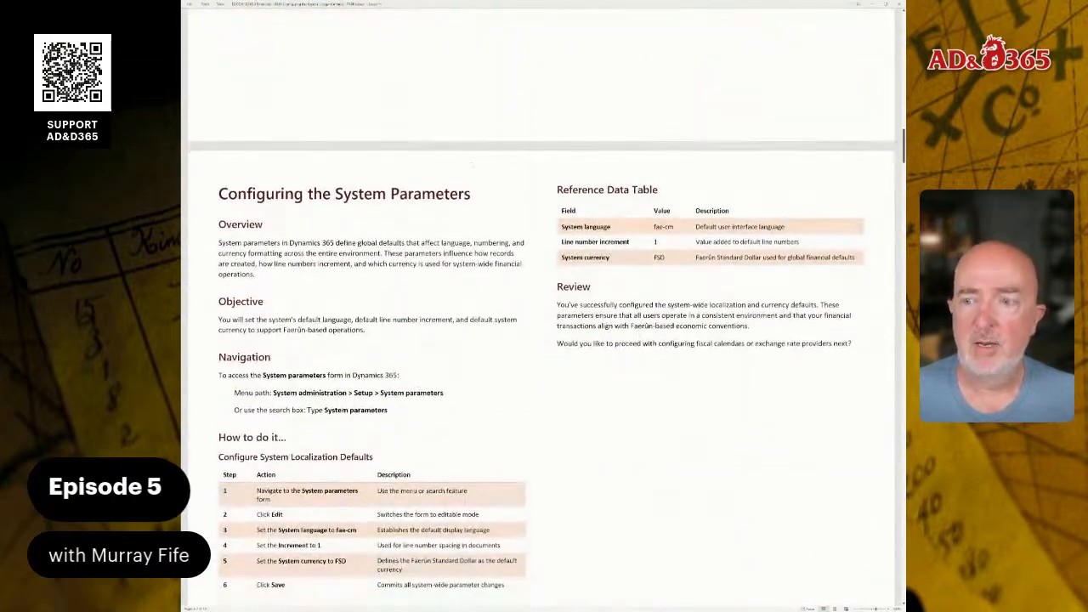
{"action": "scroll", "coordinate": [542, 340], "scroll_direction": "down", "scroll_amount": 3}
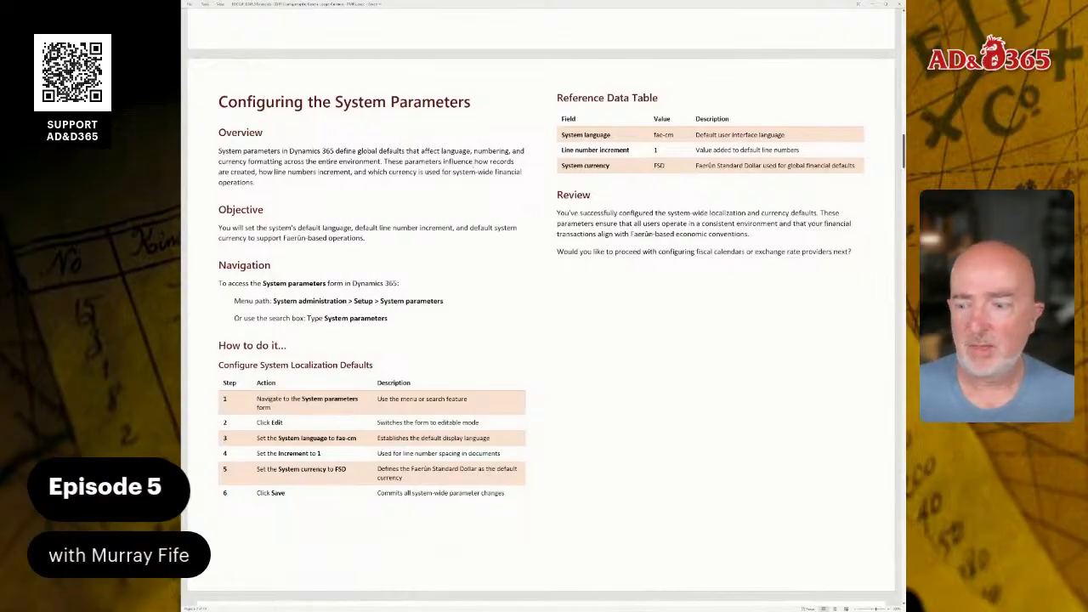
{"action": "scroll", "coordinate": [474, 165], "scroll_direction": "down", "scroll_amount": 1}
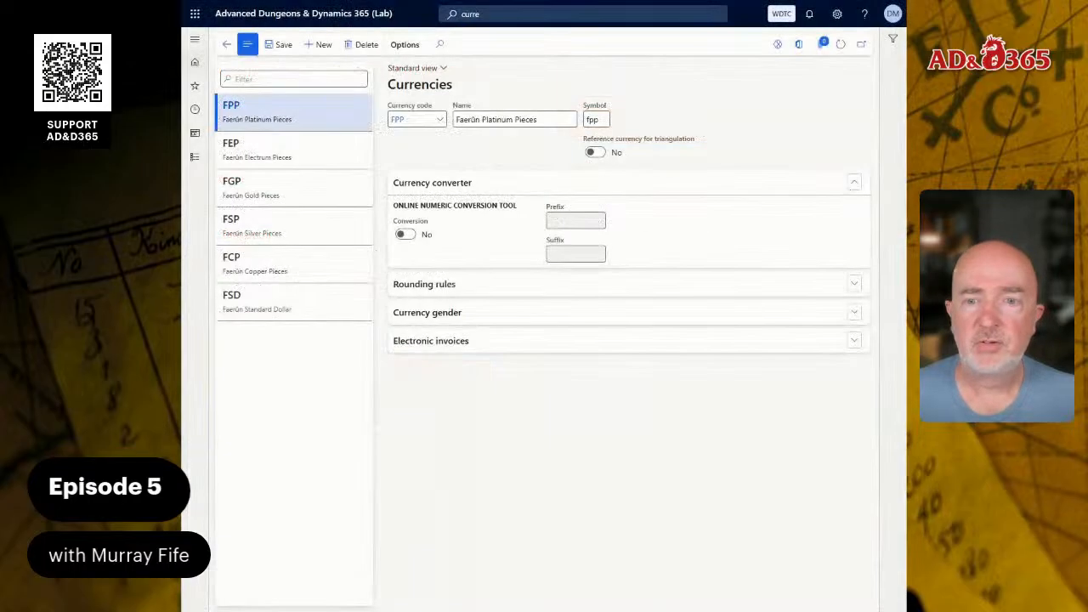
{"action": "left_click", "coordinate": [571, 14]}
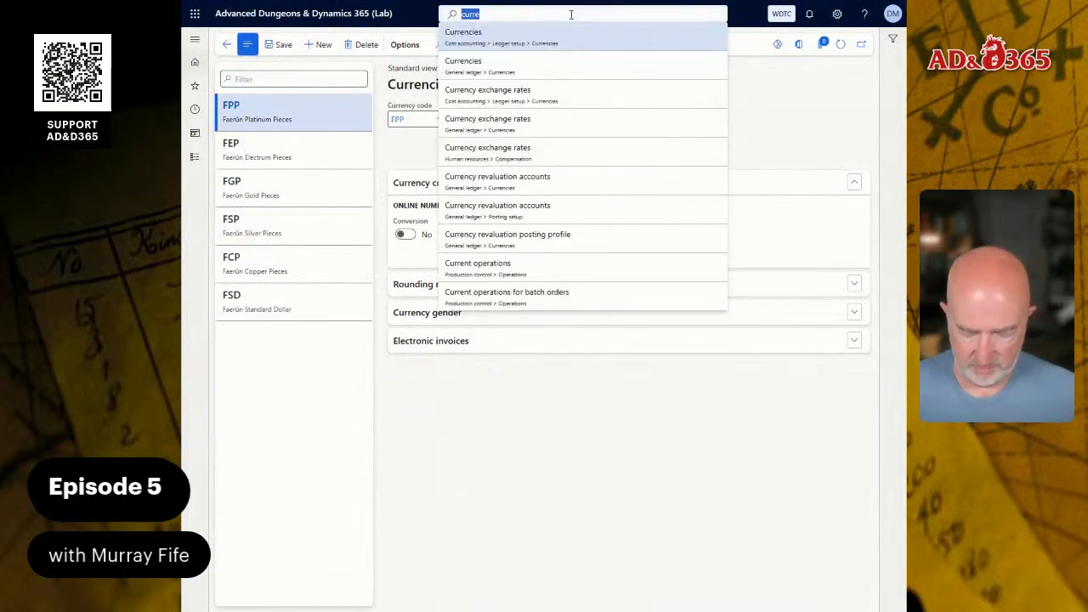
{"action": "type", "text": "sys p"}
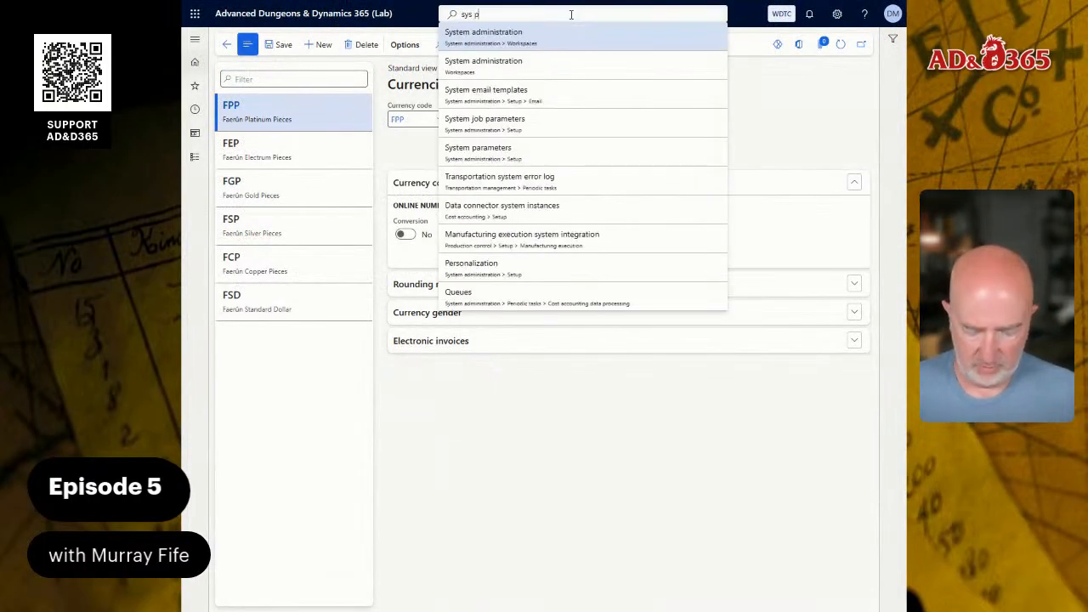
{"action": "type", "text": "ar"}
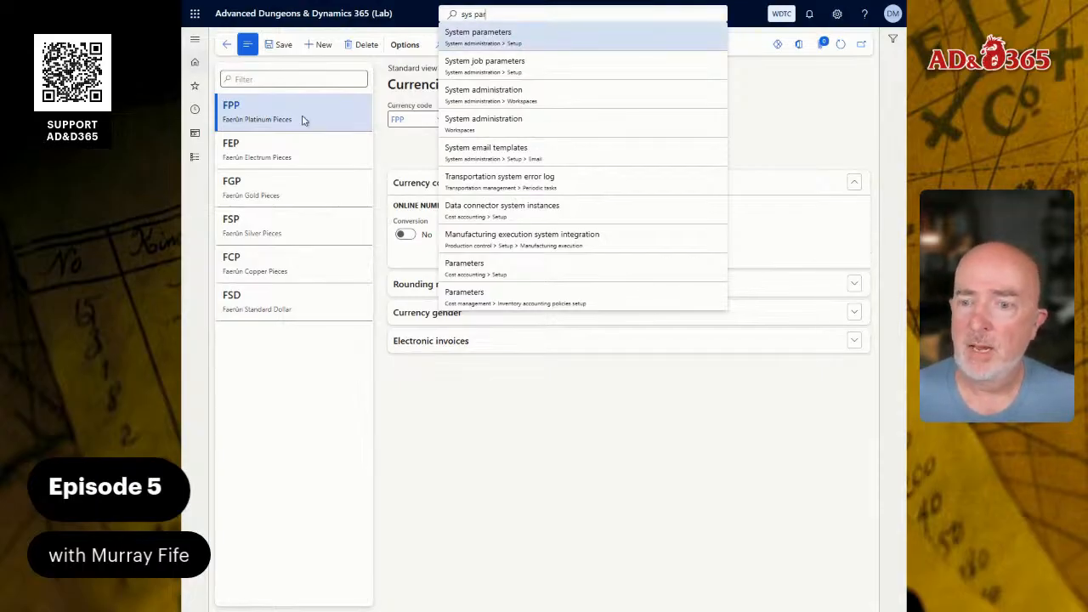
In Dynamics 365, open the System parameters form by way of the System administration workspace.
{"action": "left_click", "coordinate": [195, 160]}
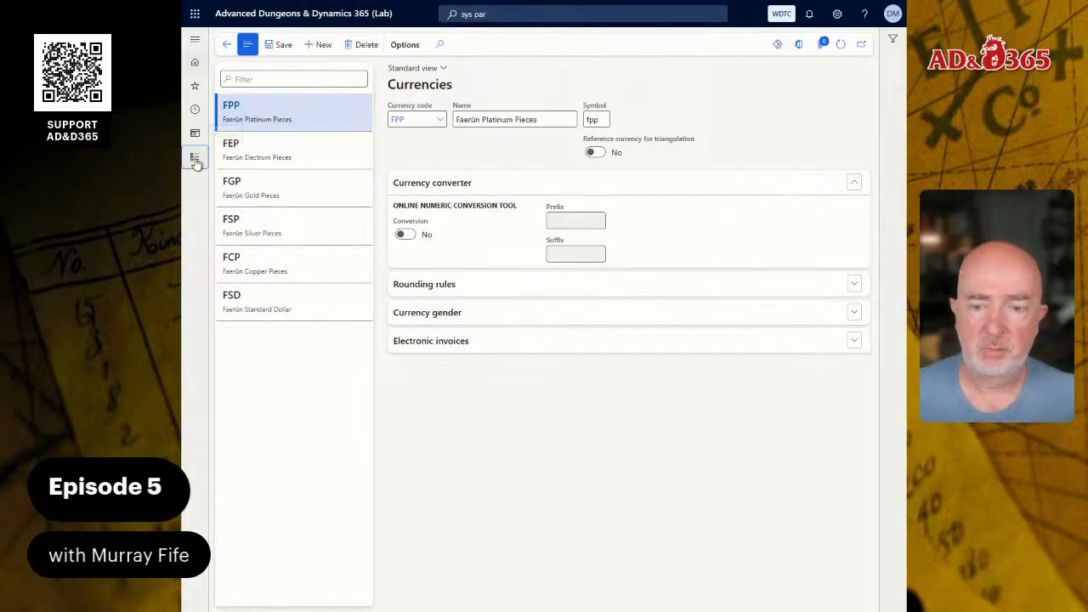
{"action": "left_click", "coordinate": [195, 160]}
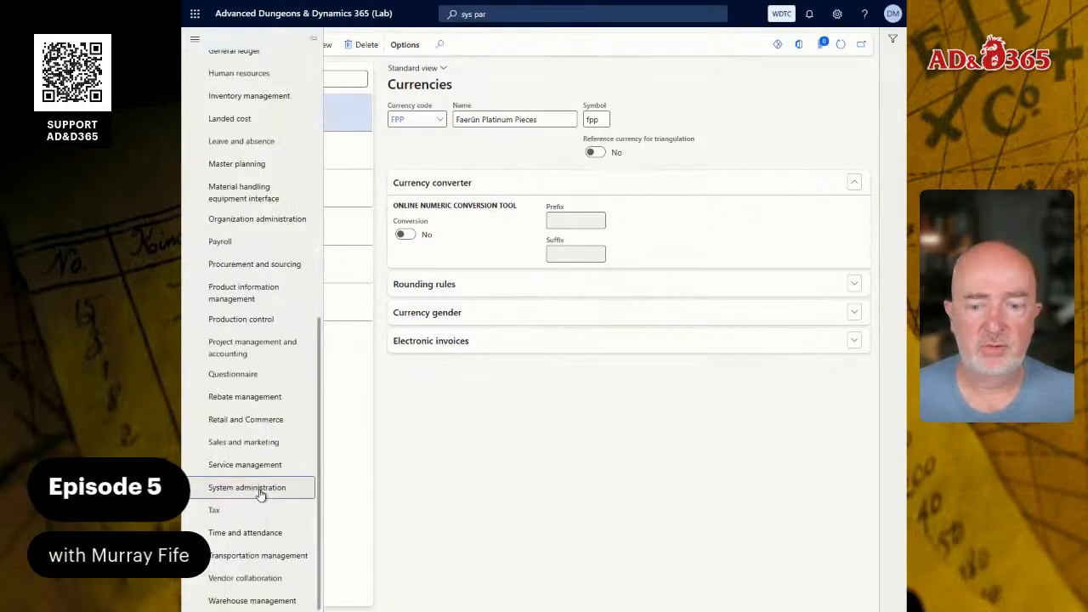
{"action": "left_click", "coordinate": [289, 487]}
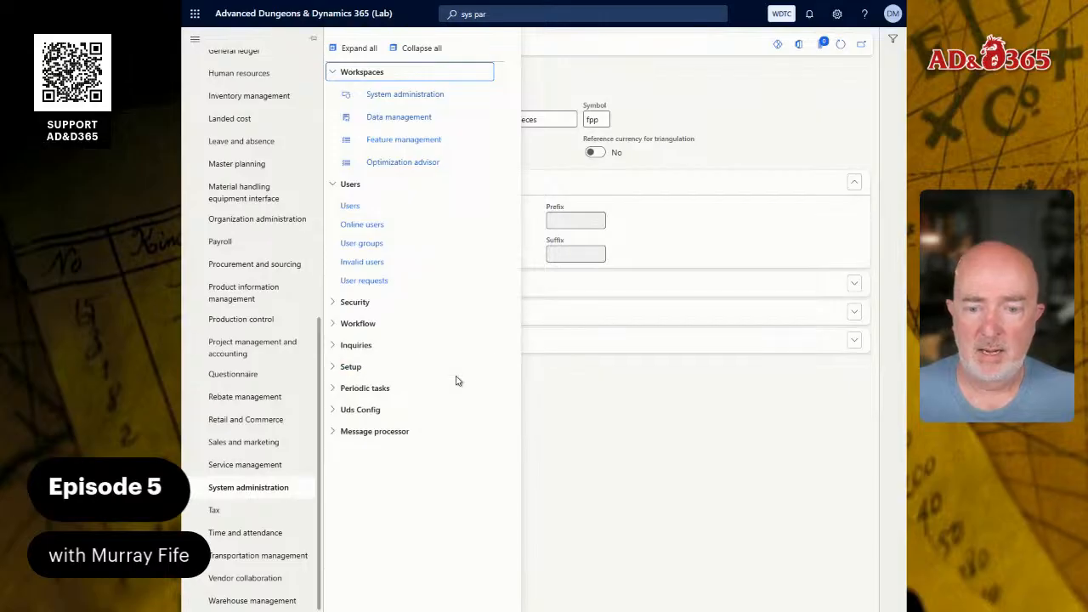
{"action": "left_click", "coordinate": [372, 366]}
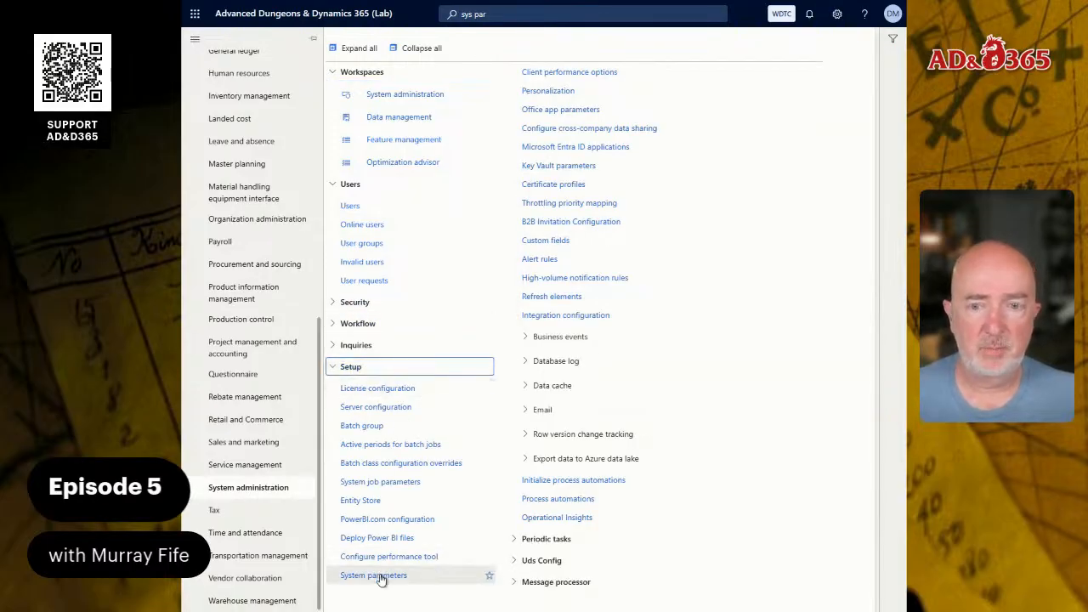
{"action": "left_click", "coordinate": [399, 99]}
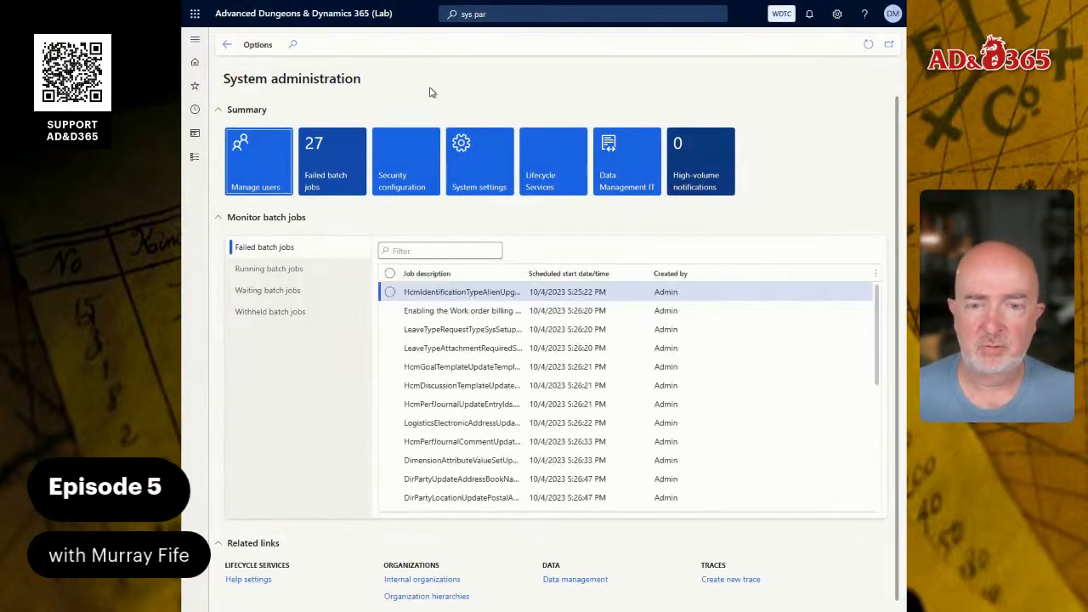
{"action": "left_click", "coordinate": [487, 160]}
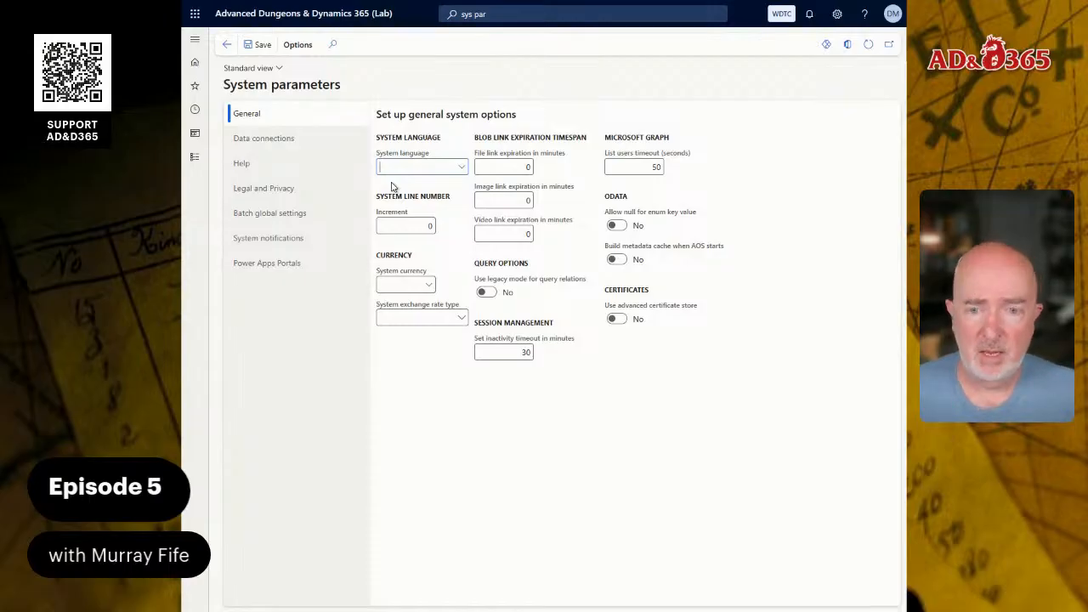
Set the system language to fae-cm and the system line number increment to 1.
{"action": "type", "text": "fae-cm"}
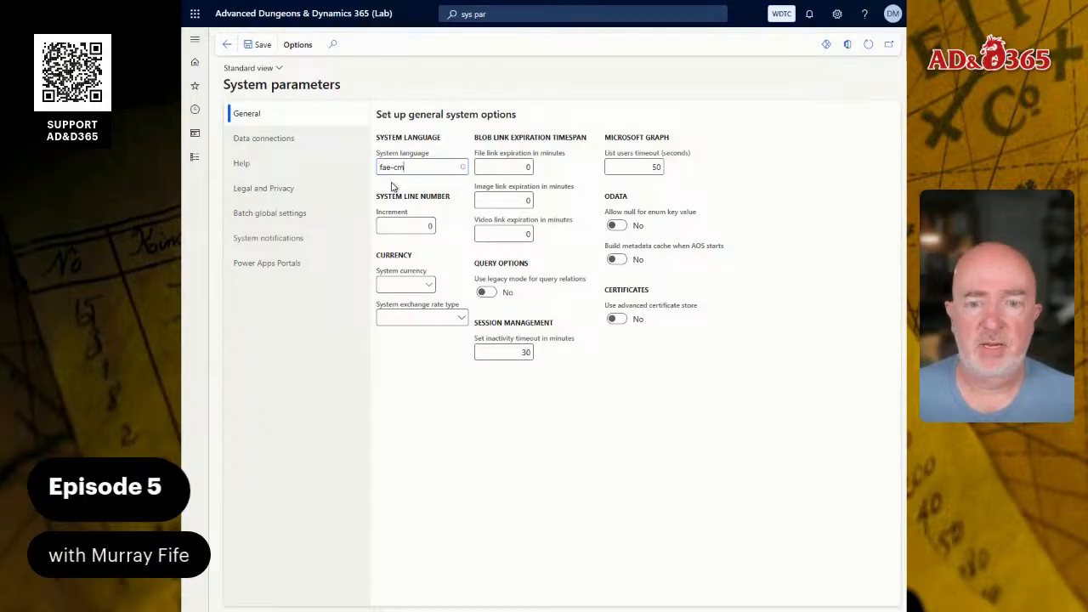
{"action": "key", "text": "Tab"}
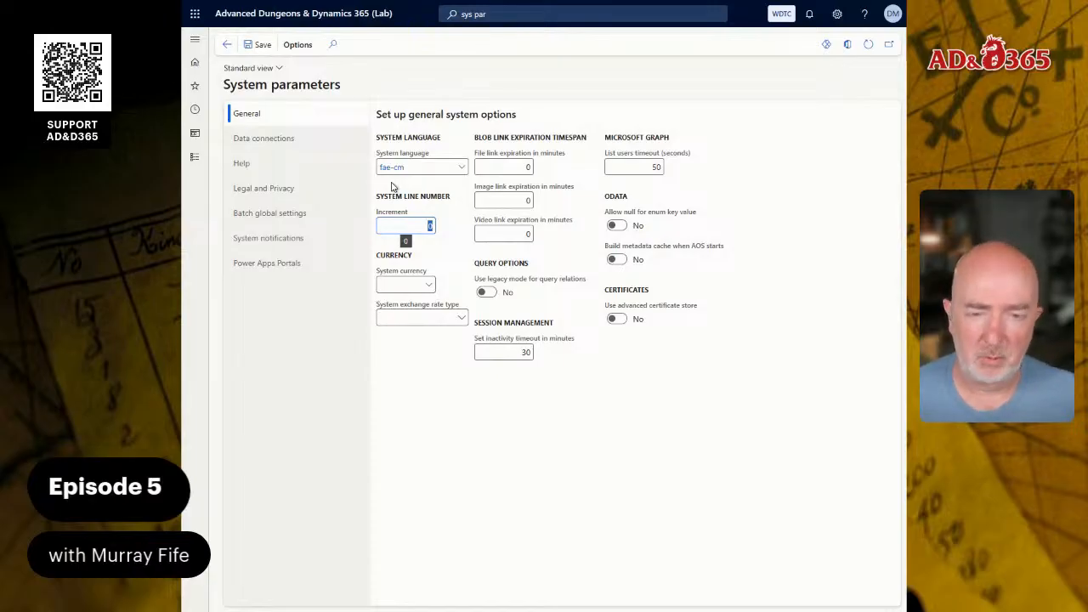
{"action": "type", "text": "1"}
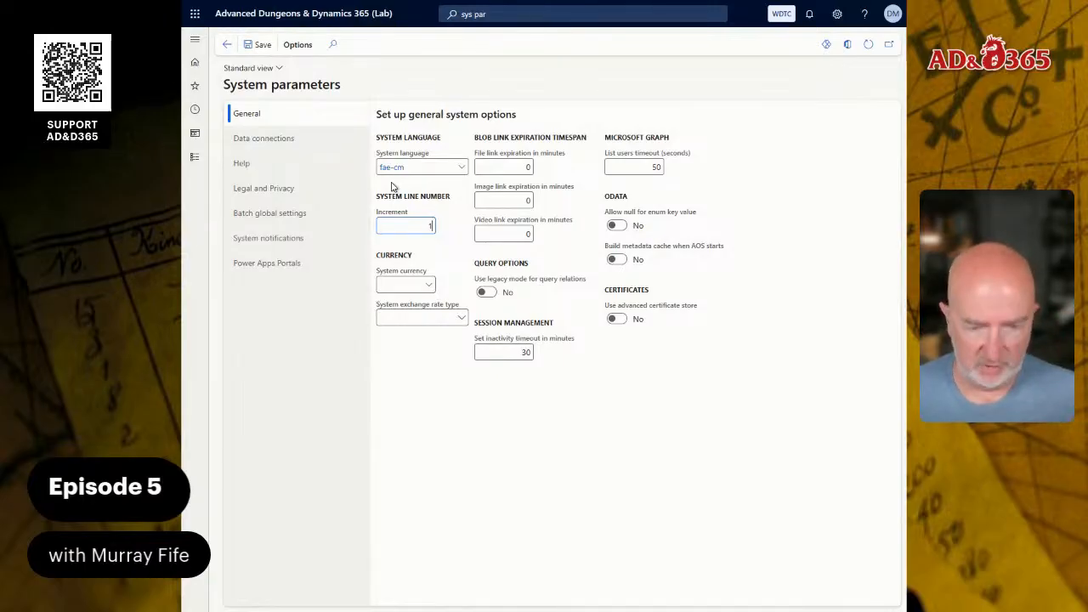
{"action": "type", "text": "0"}
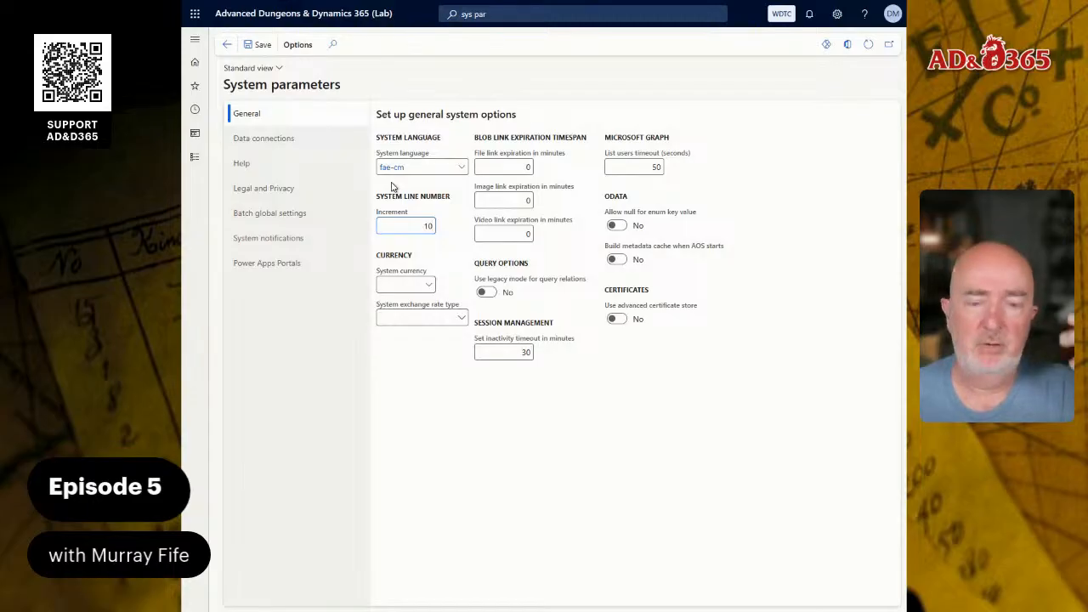
{"action": "key", "text": "BackSpace"}
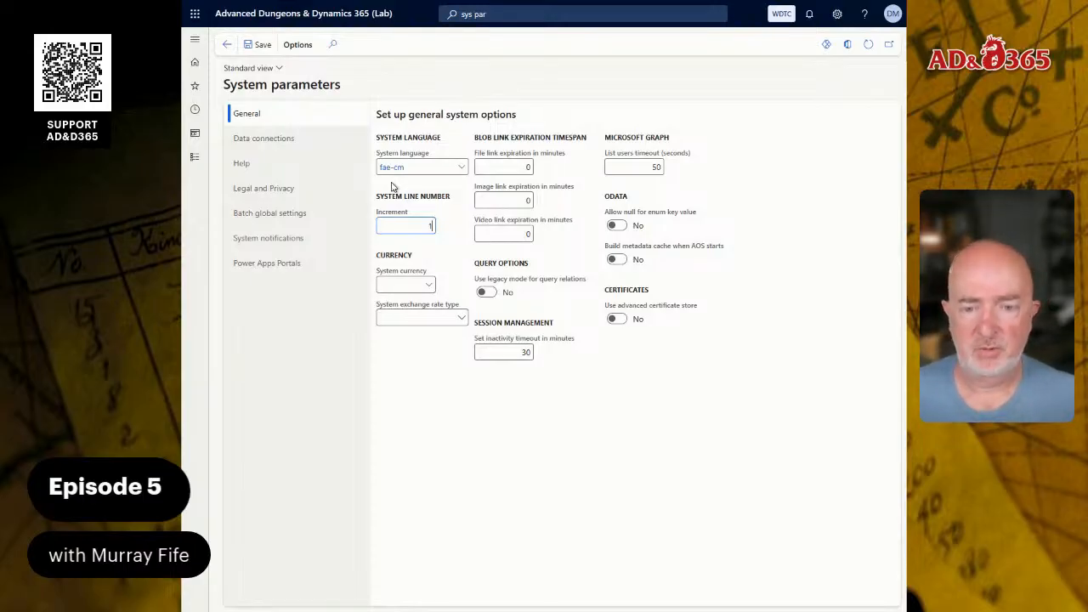
Set the system currency to FSD, Faerûn Standard Dollar, and check the available system exchange rate types.
{"action": "left_click", "coordinate": [430, 286]}
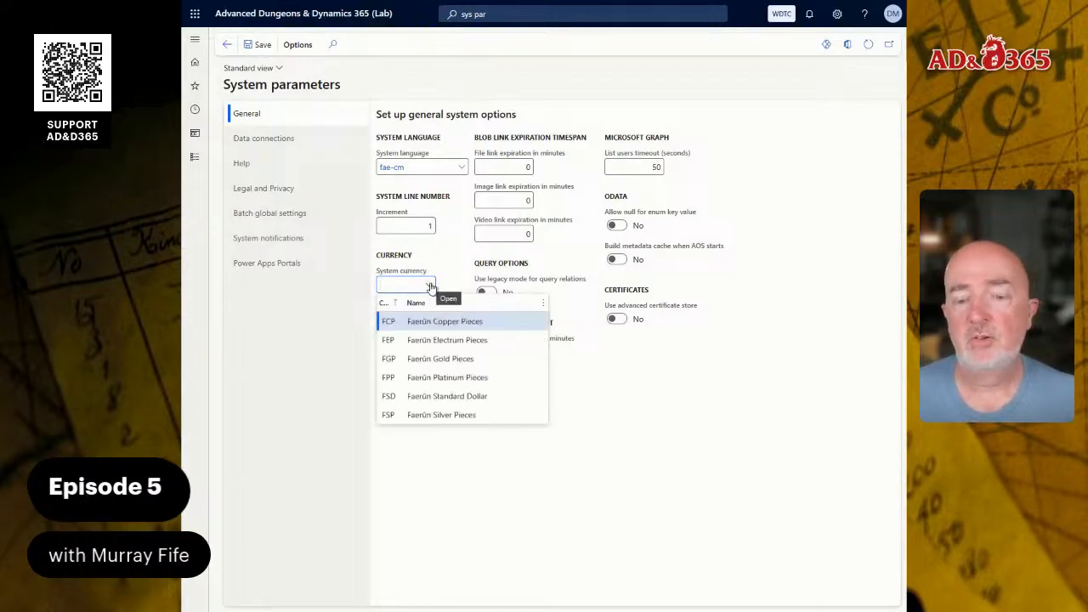
{"action": "left_click", "coordinate": [441, 396]}
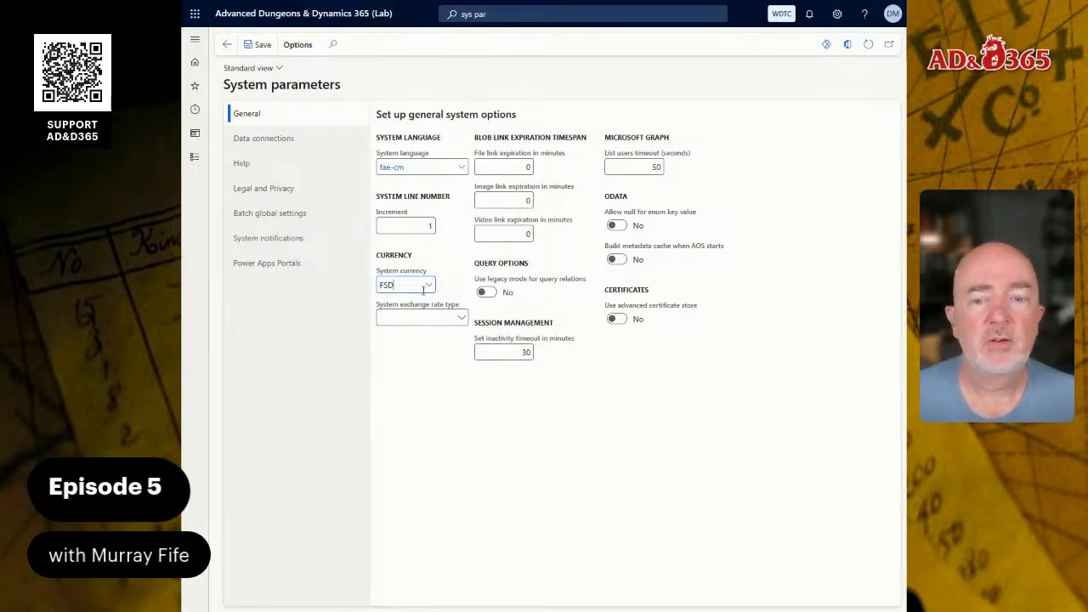
{"action": "left_click", "coordinate": [460, 320]}
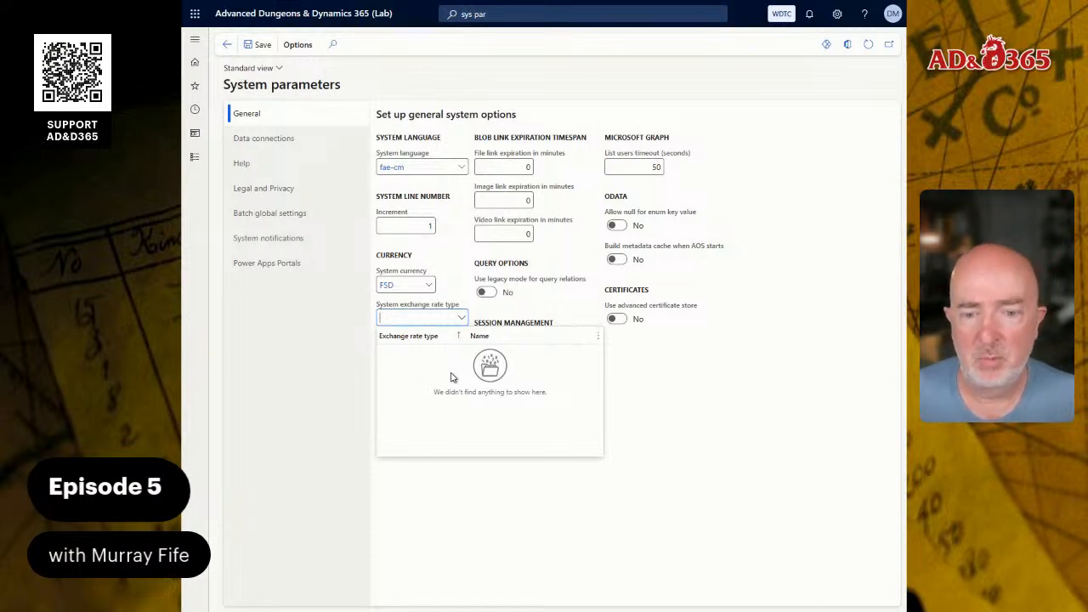
{"action": "left_click", "coordinate": [617, 166]}
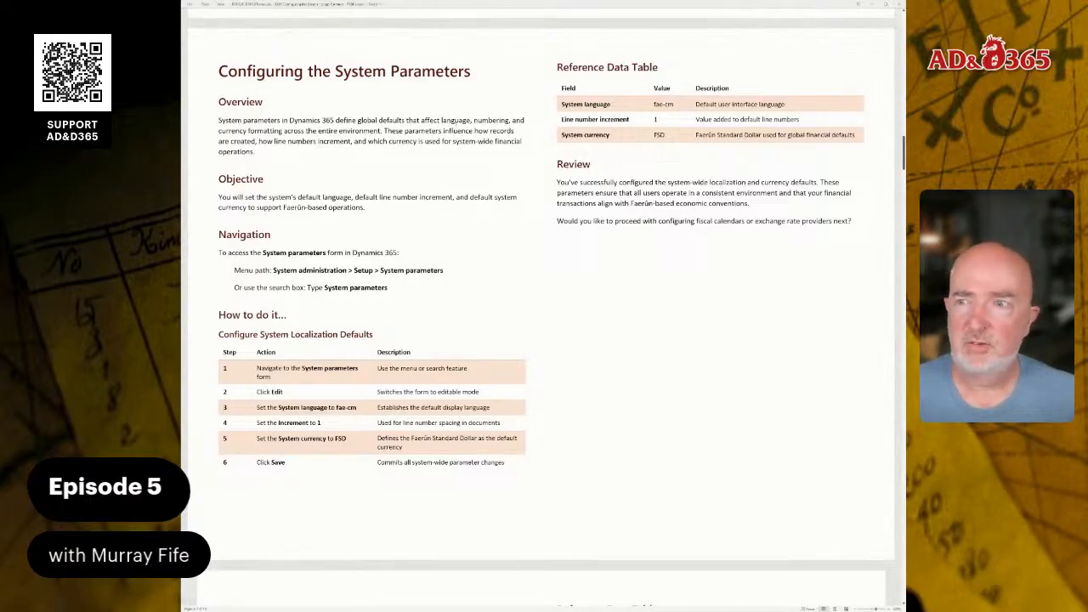
Switch to the Word guide and read the instructions for adding additional main account categories.
{"action": "scroll", "coordinate": [541, 306], "scroll_direction": "down", "scroll_amount": 6}
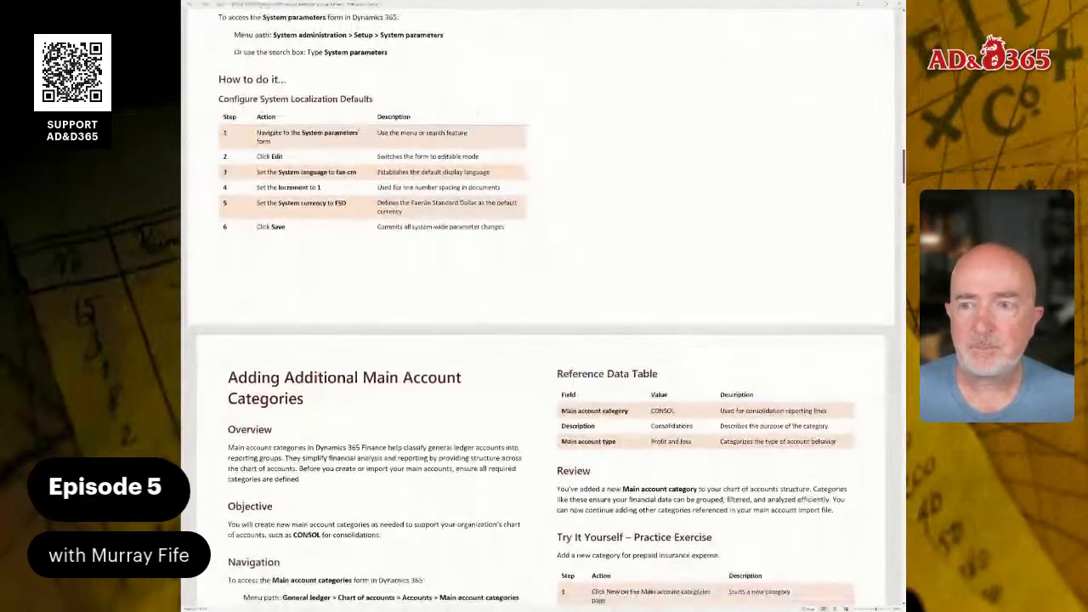
{"action": "scroll", "coordinate": [541, 306], "scroll_direction": "down", "scroll_amount": 2}
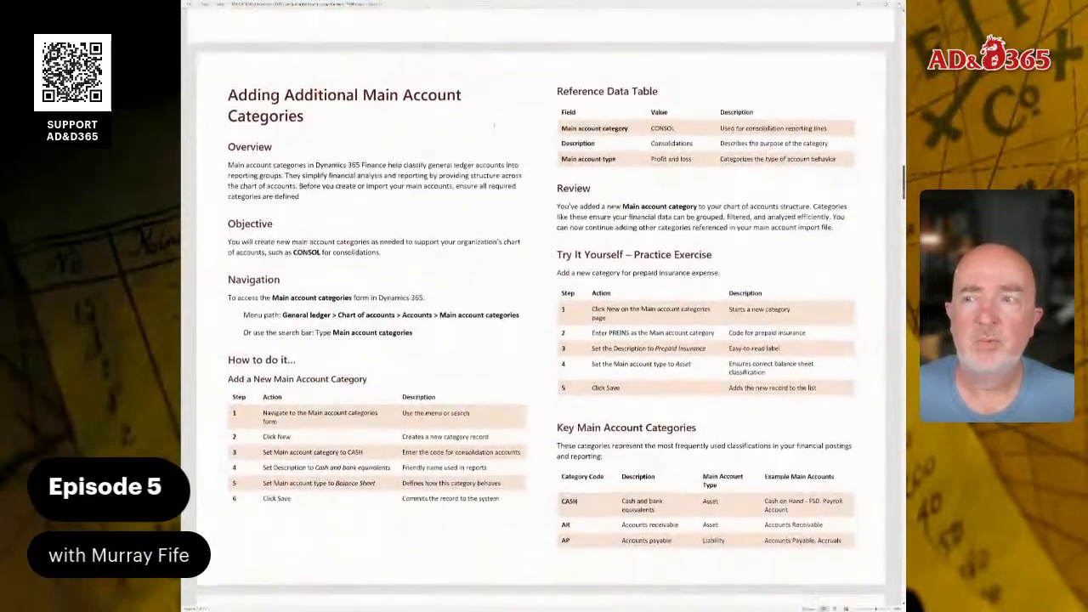
{"action": "scroll", "coordinate": [540, 309], "scroll_direction": "down", "scroll_amount": 1}
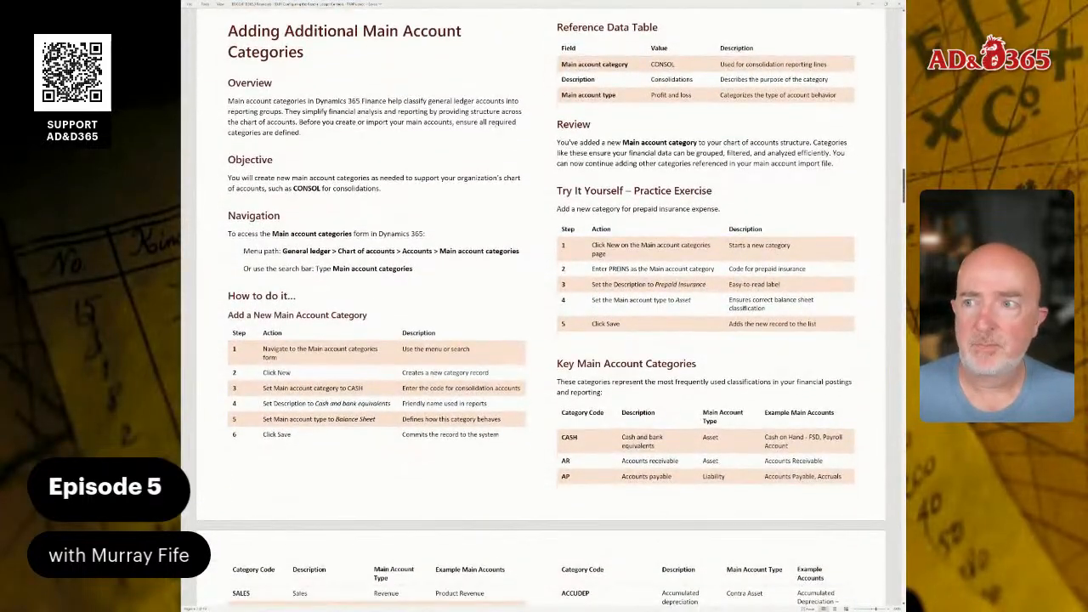
{"action": "scroll", "coordinate": [540, 308], "scroll_direction": "up", "scroll_amount": 1}
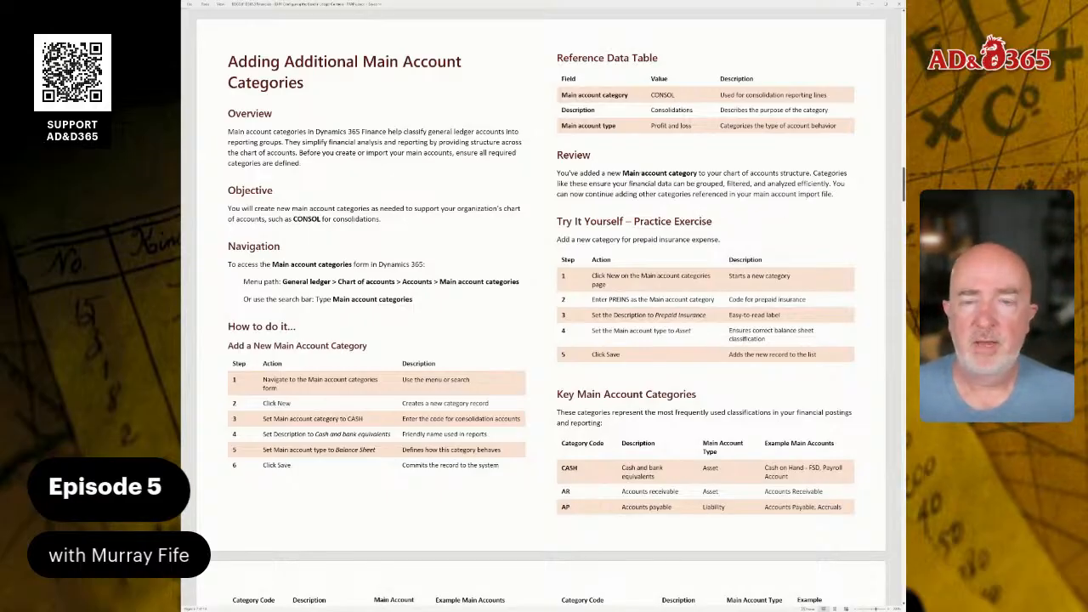
Examine the guide's key category table, the main account category index and the Faerûn-specific main account categories.
{"action": "scroll", "coordinate": [540, 306], "scroll_direction": "down", "scroll_amount": 3}
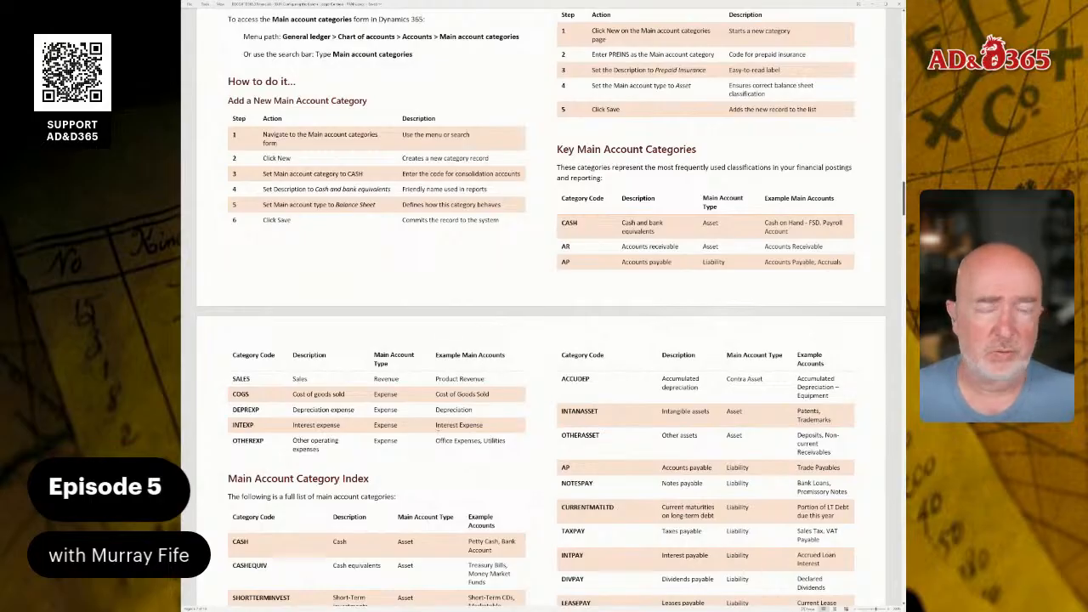
{"action": "scroll", "coordinate": [541, 306], "scroll_direction": "down", "scroll_amount": 5}
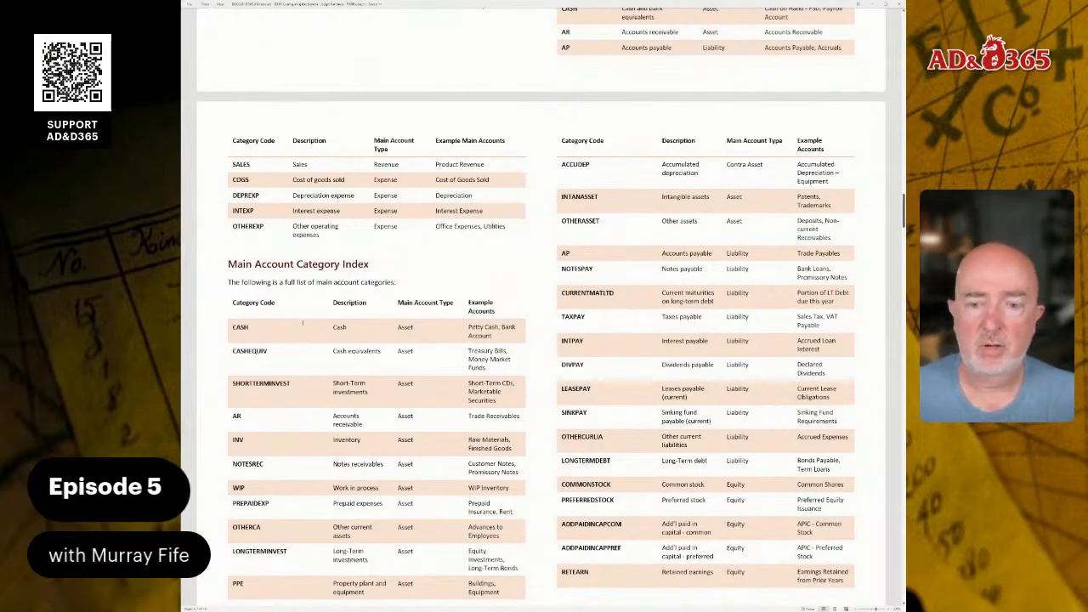
{"action": "scroll", "coordinate": [302, 323], "scroll_direction": "down", "scroll_amount": 2}
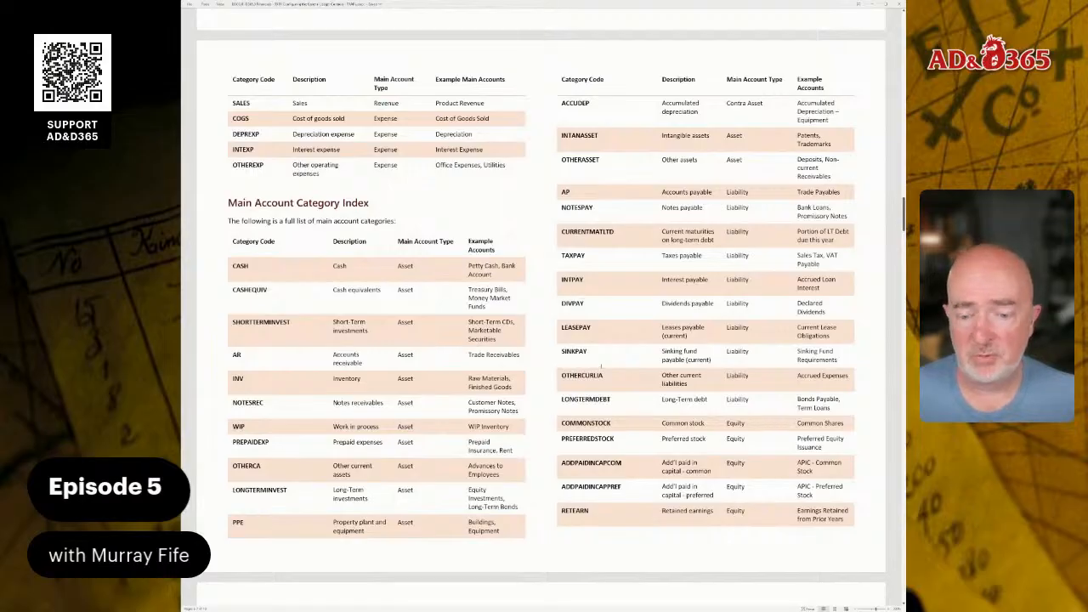
{"action": "scroll", "coordinate": [601, 367], "scroll_direction": "down", "scroll_amount": 5}
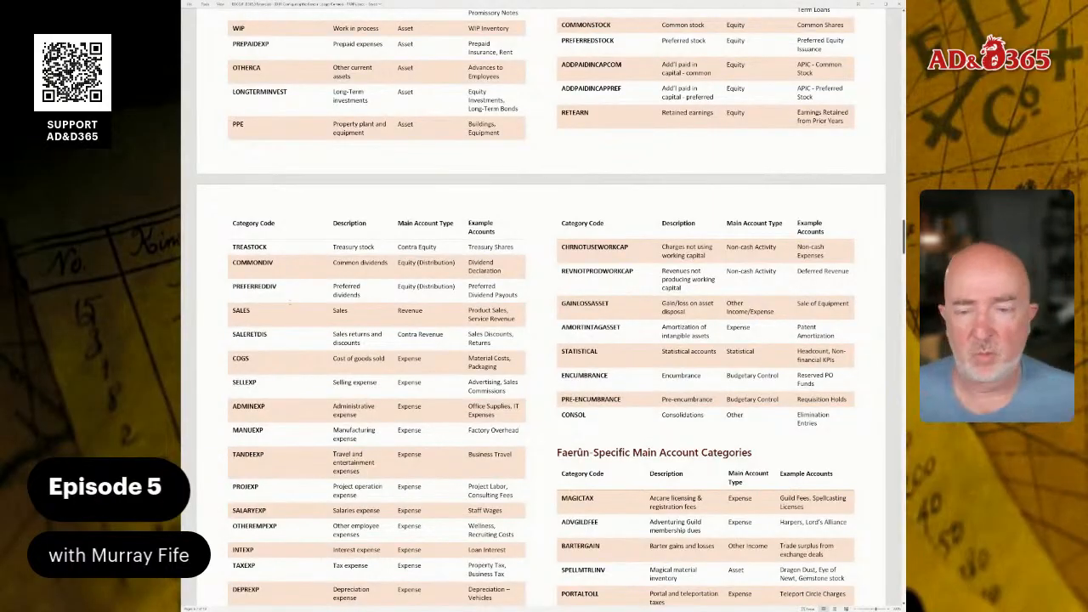
{"action": "scroll", "coordinate": [541, 307], "scroll_direction": "down", "scroll_amount": 3}
{"action": "scroll", "coordinate": [541, 309], "scroll_direction": "down", "scroll_amount": 2}
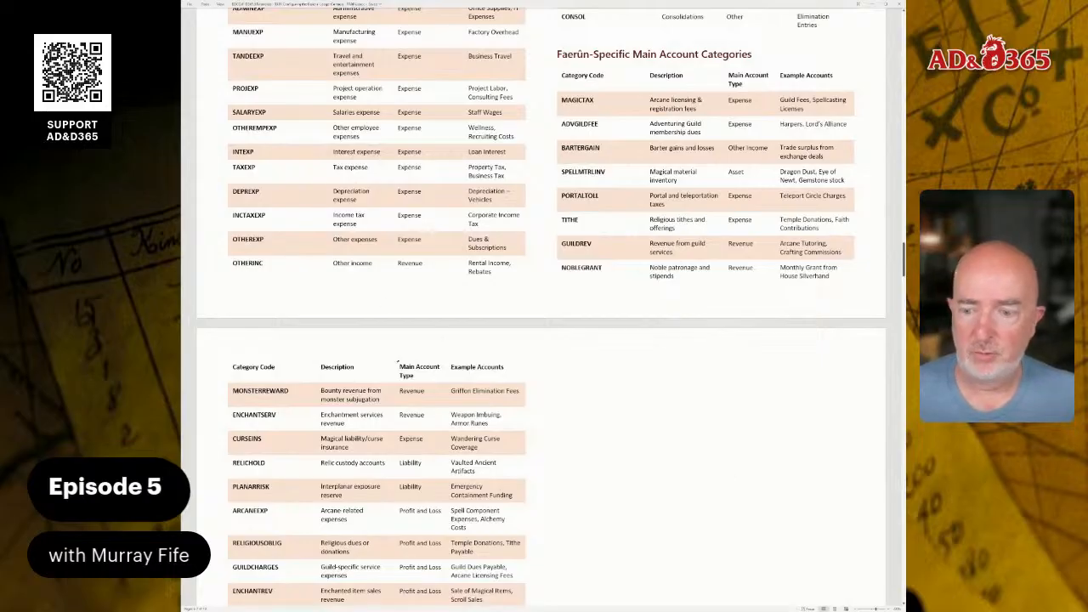
{"action": "scroll", "coordinate": [541, 306], "scroll_direction": "down", "scroll_amount": 3}
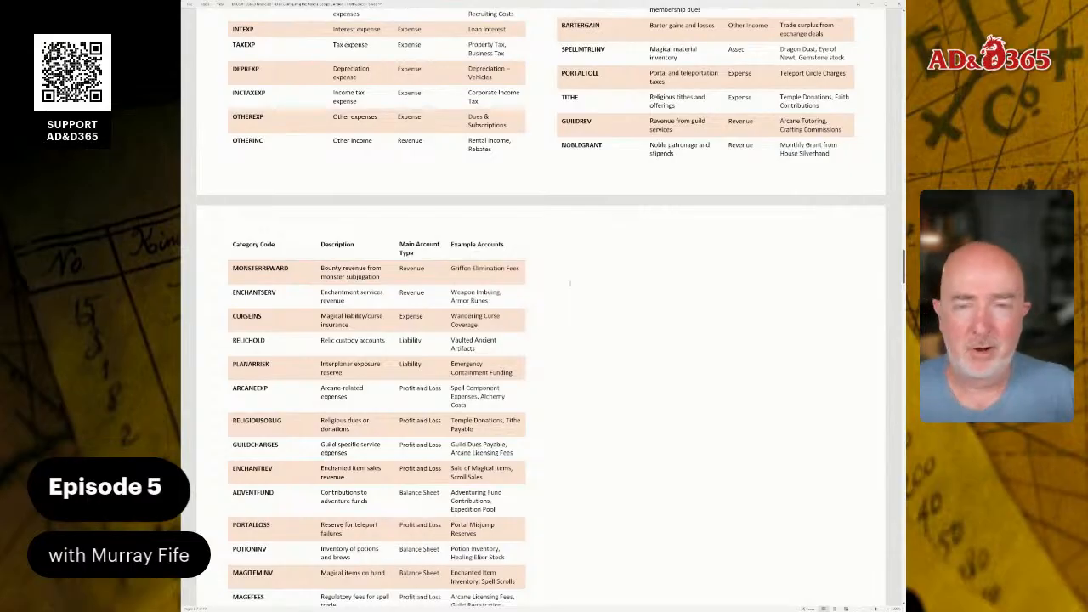
{"action": "scroll", "coordinate": [569, 283], "scroll_direction": "down", "scroll_amount": 1}
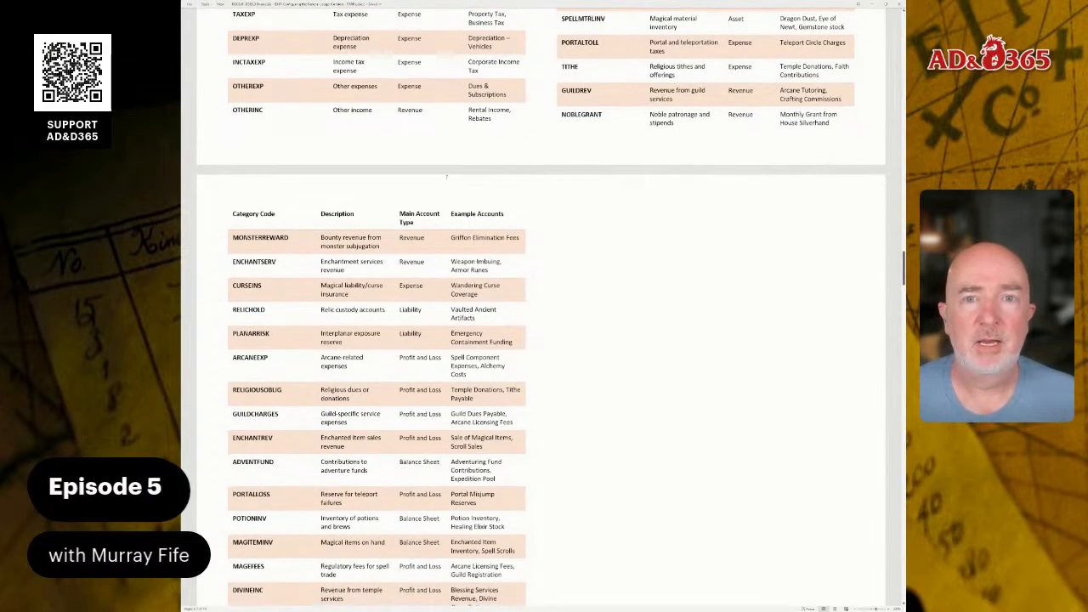
{"action": "scroll", "coordinate": [540, 304], "scroll_direction": "up", "scroll_amount": 5}
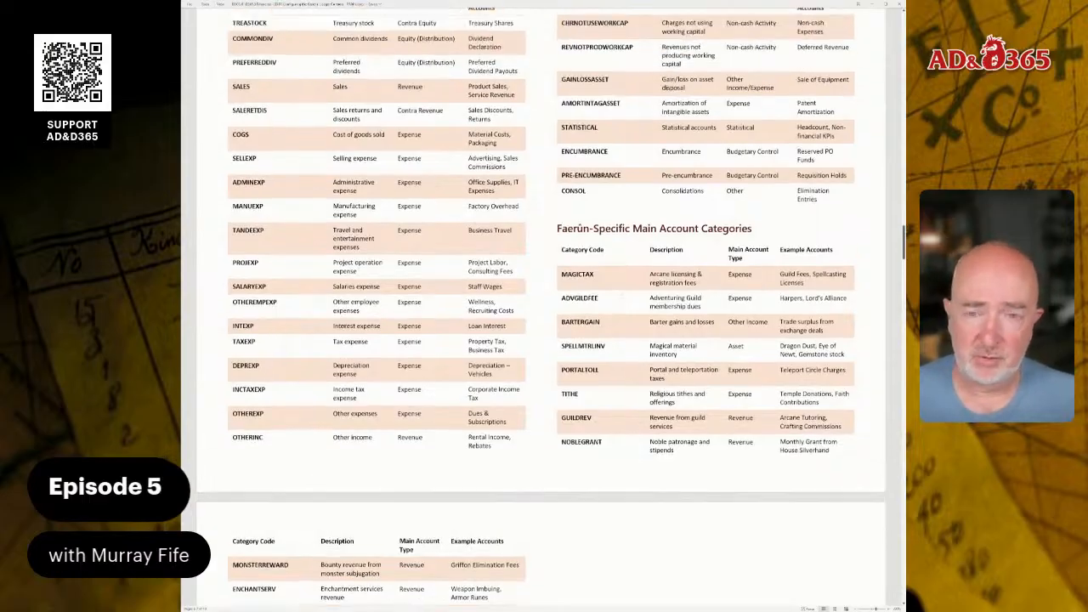
Read the guide's sections on configuring a new chart of accounts and adding a main account, then return to its main account categories section.
{"action": "scroll", "coordinate": [633, 318], "scroll_direction": "up", "scroll_amount": 6}
{"action": "scroll", "coordinate": [632, 318], "scroll_direction": "down", "scroll_amount": 10}
{"action": "scroll", "coordinate": [548, 302], "scroll_direction": "down", "scroll_amount": 11}
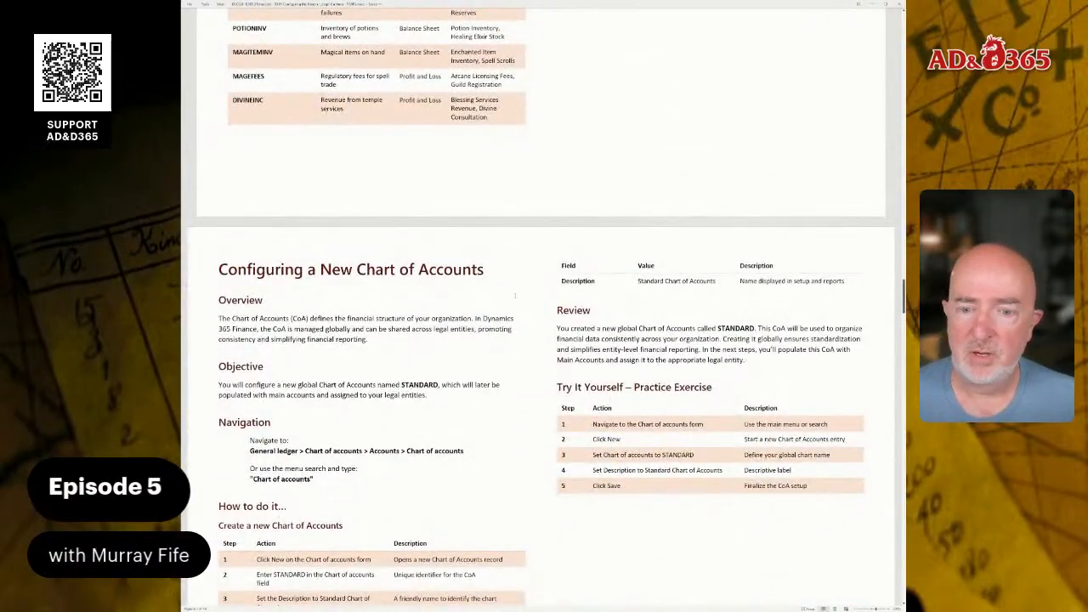
{"action": "scroll", "coordinate": [542, 312], "scroll_direction": "down", "scroll_amount": 10}
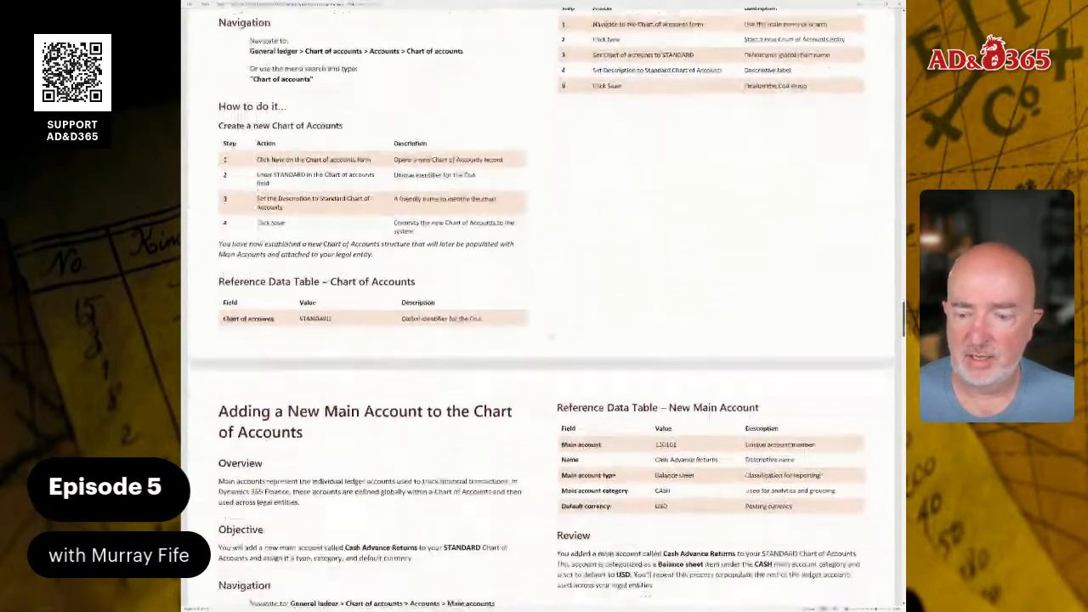
{"action": "scroll", "coordinate": [542, 312], "scroll_direction": "down", "scroll_amount": 4}
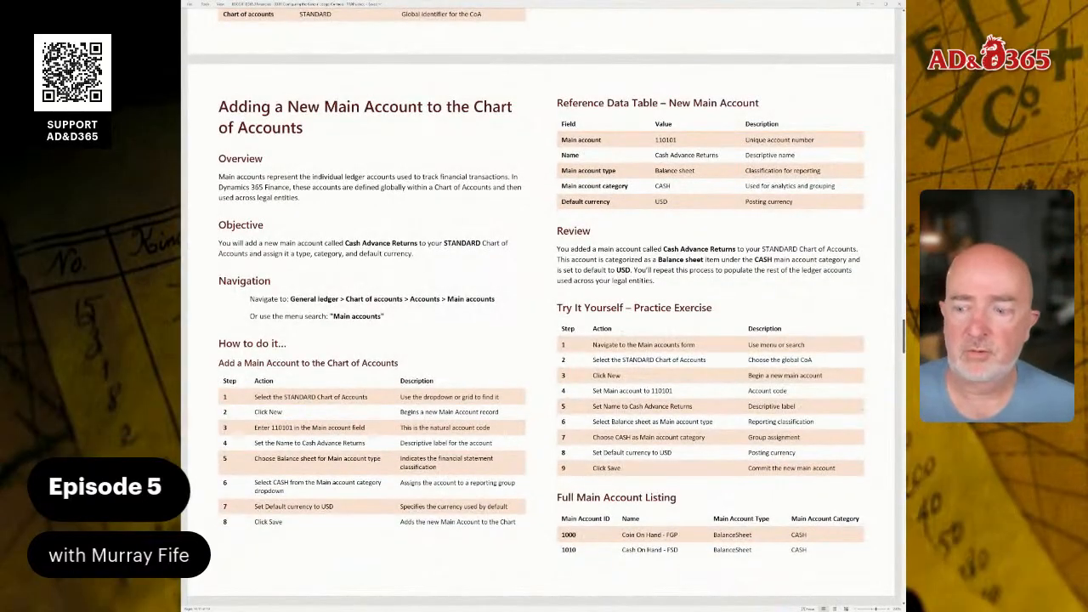
{"action": "scroll", "coordinate": [614, 453], "scroll_direction": "down", "scroll_amount": 4}
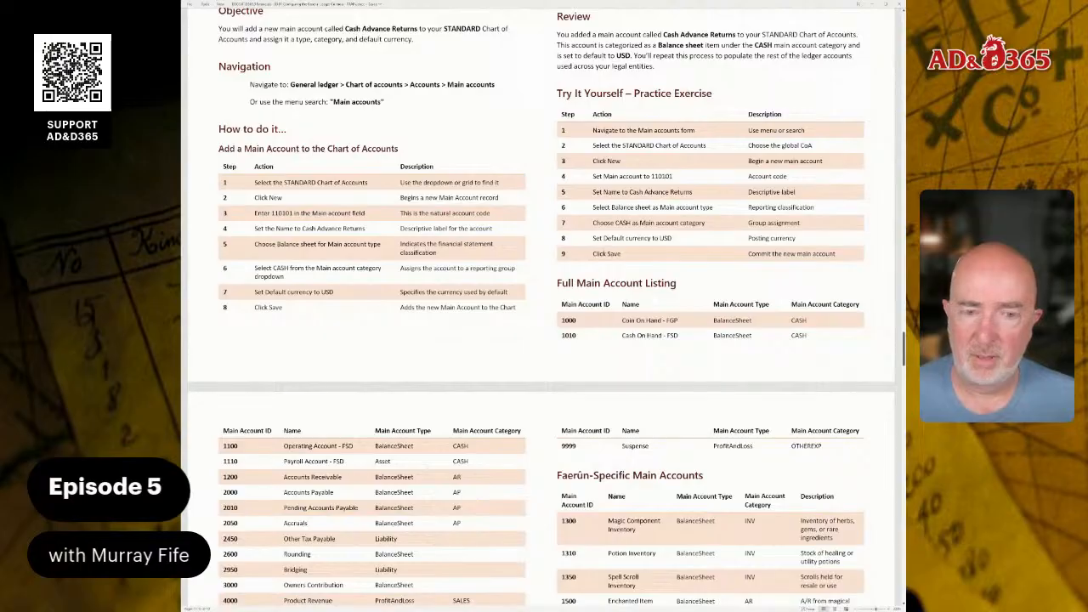
{"action": "scroll", "coordinate": [541, 323], "scroll_direction": "up", "scroll_amount": 15}
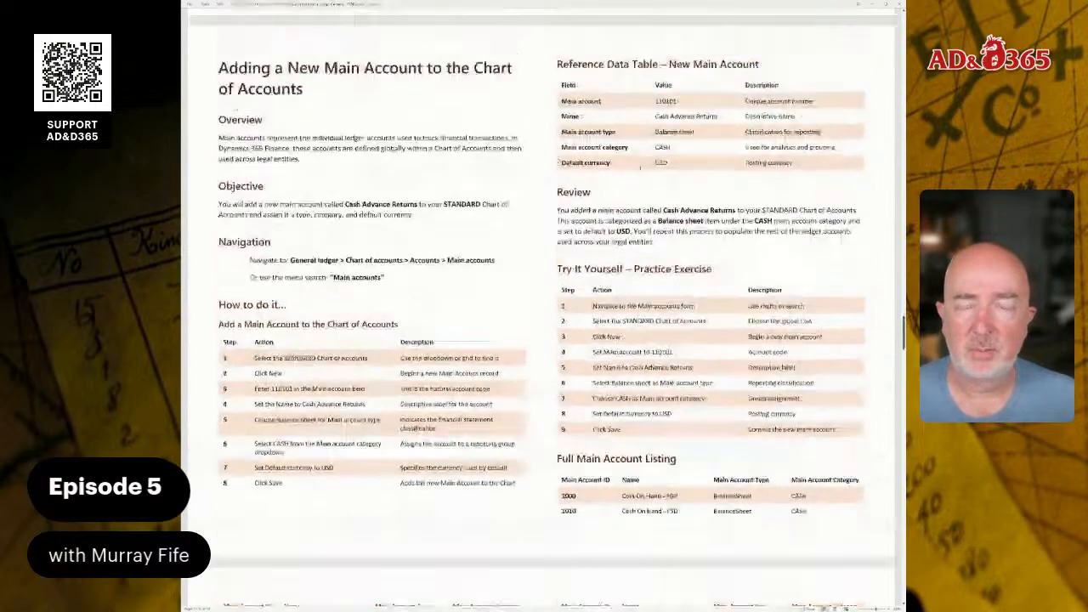
{"action": "scroll", "coordinate": [541, 323], "scroll_direction": "up", "scroll_amount": 15}
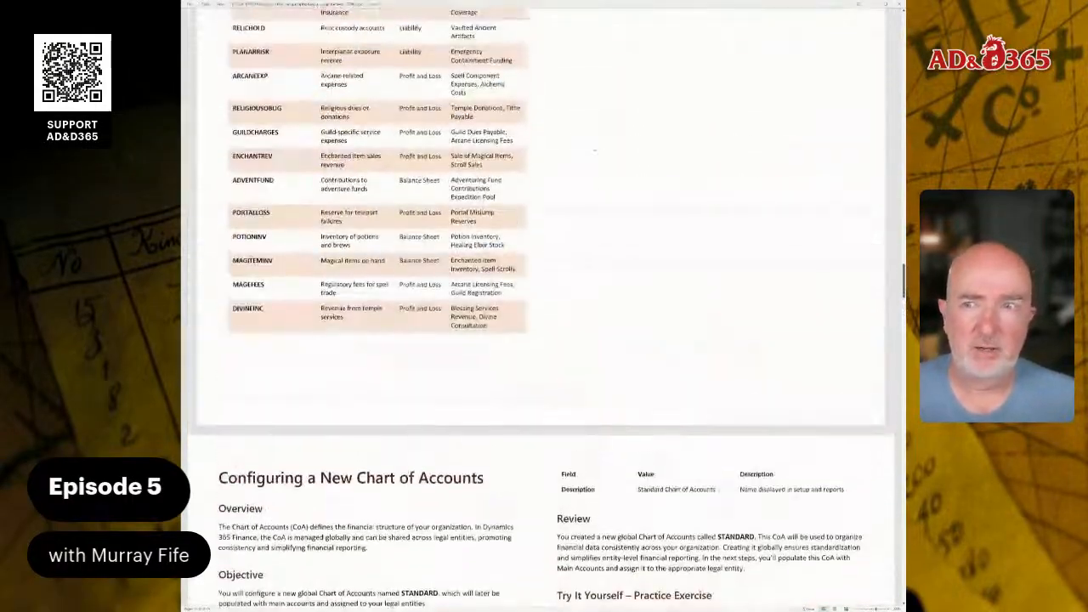
{"action": "scroll", "coordinate": [542, 323], "scroll_direction": "up", "scroll_amount": 12}
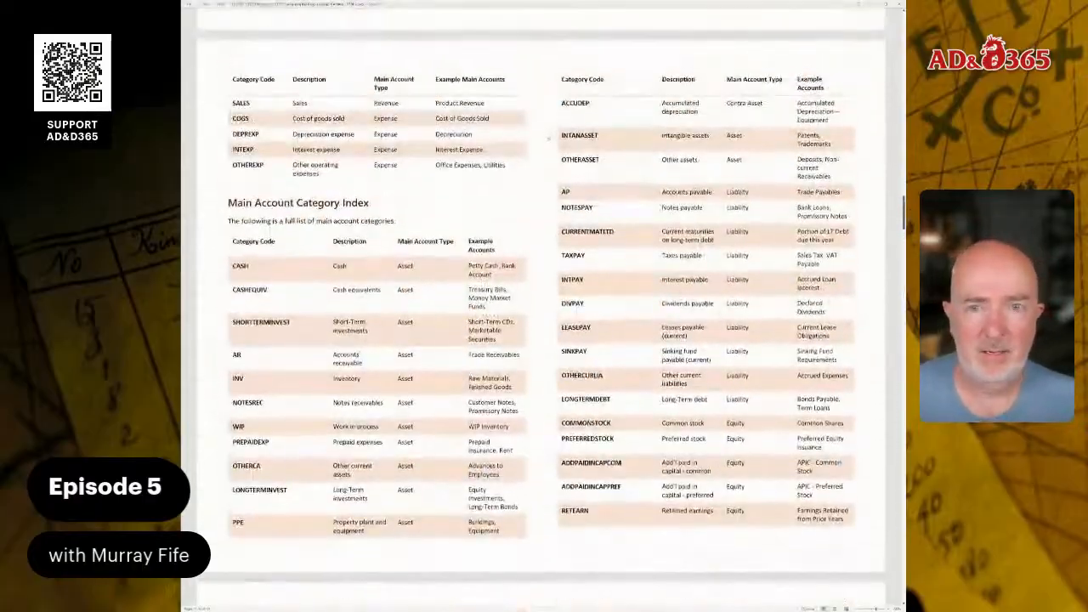
{"action": "scroll", "coordinate": [548, 153], "scroll_direction": "up", "scroll_amount": 3}
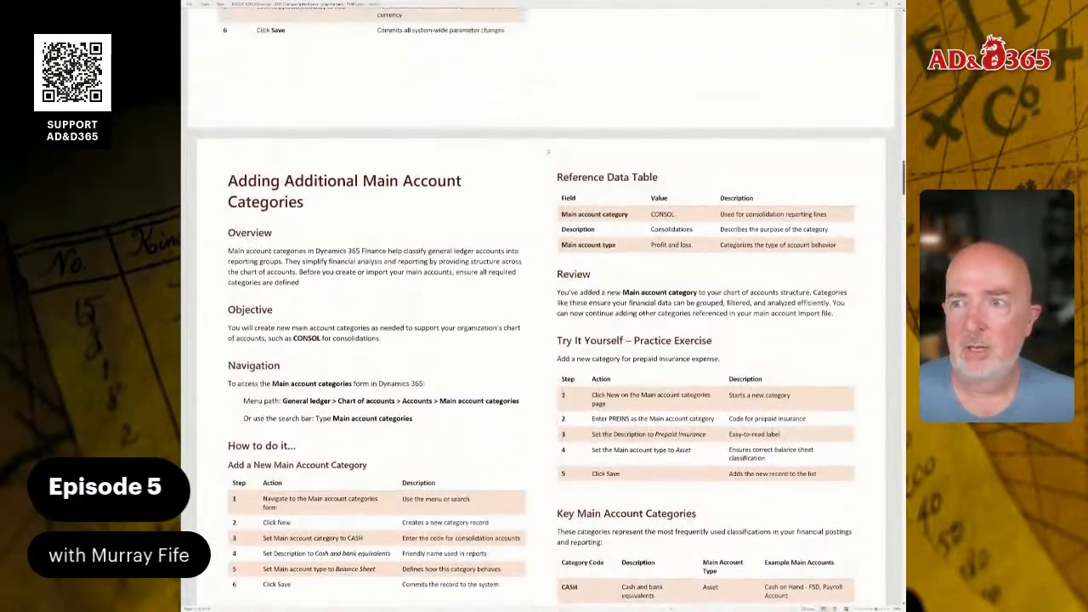
{"action": "scroll", "coordinate": [549, 154], "scroll_direction": "down", "scroll_amount": 3}
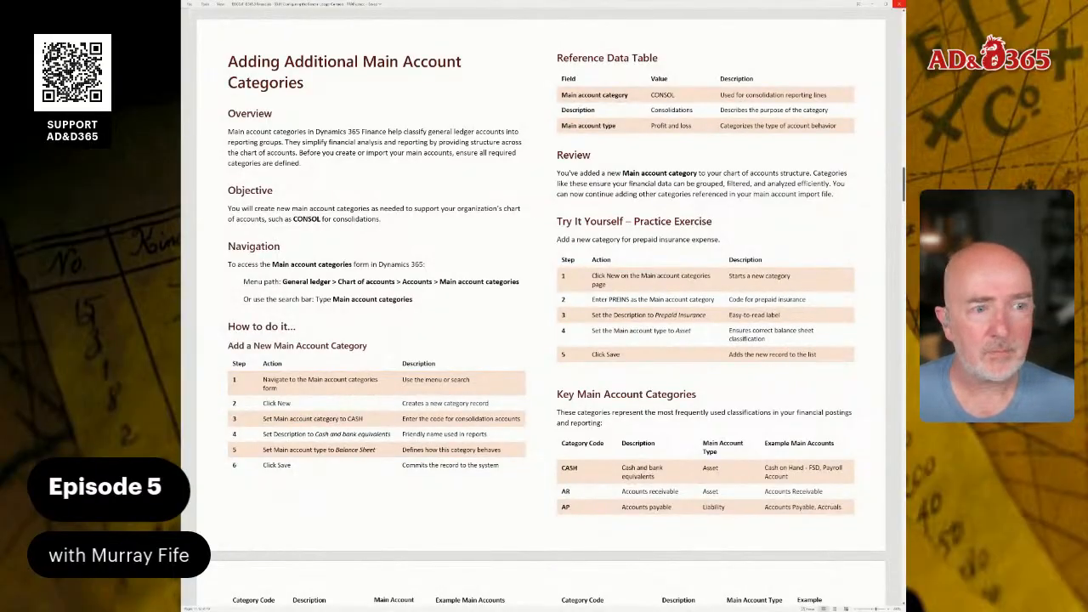
Switch to Dynamics 365 and search its pages for "main acc".
{"action": "left_click", "coordinate": [899, 4]}
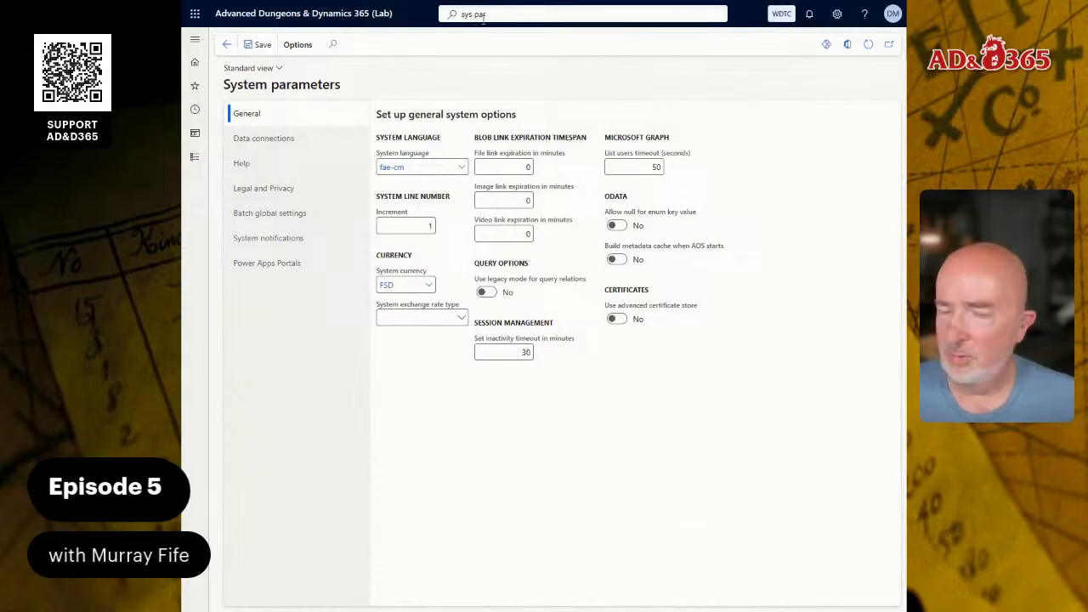
{"action": "left_click_drag", "start_coordinate": [505, 16], "coordinate": [369, 25]}
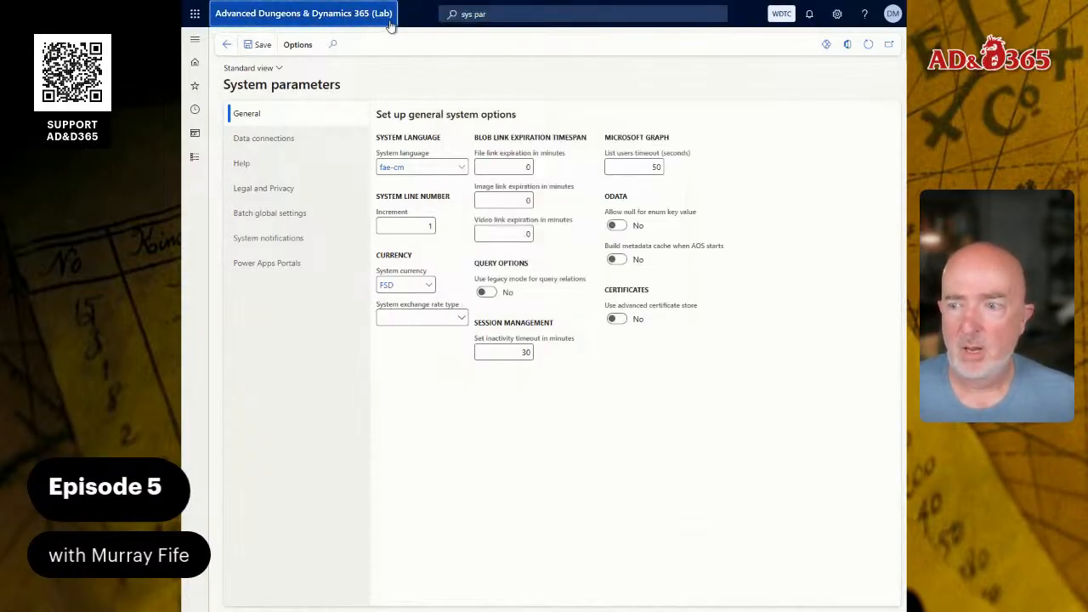
{"action": "left_click", "coordinate": [492, 14]}
{"action": "type", "text": "main acc"}
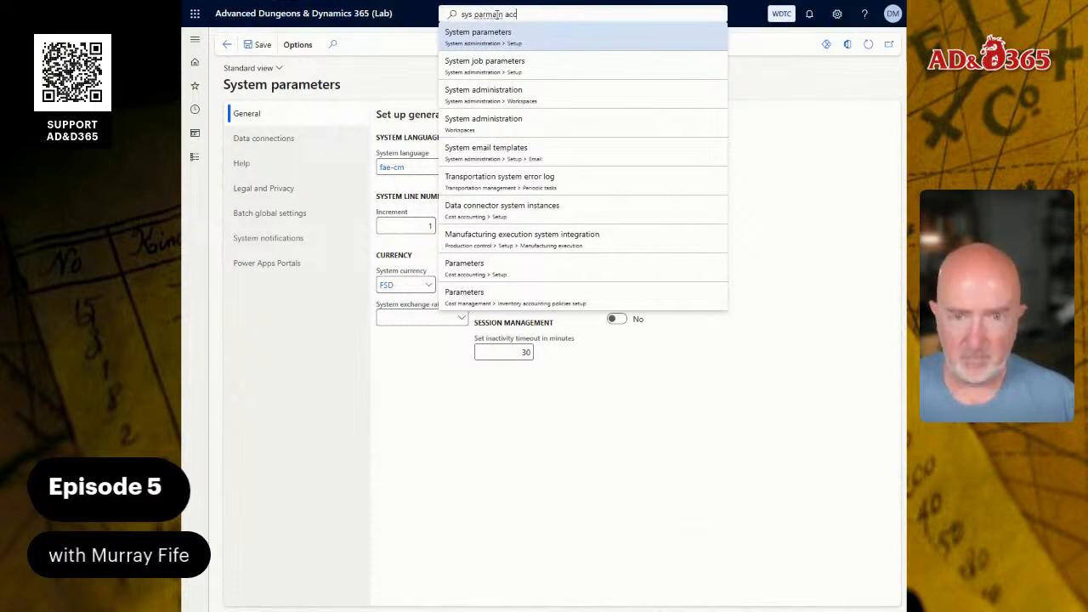
{"action": "key", "text": "ctrl+a"}
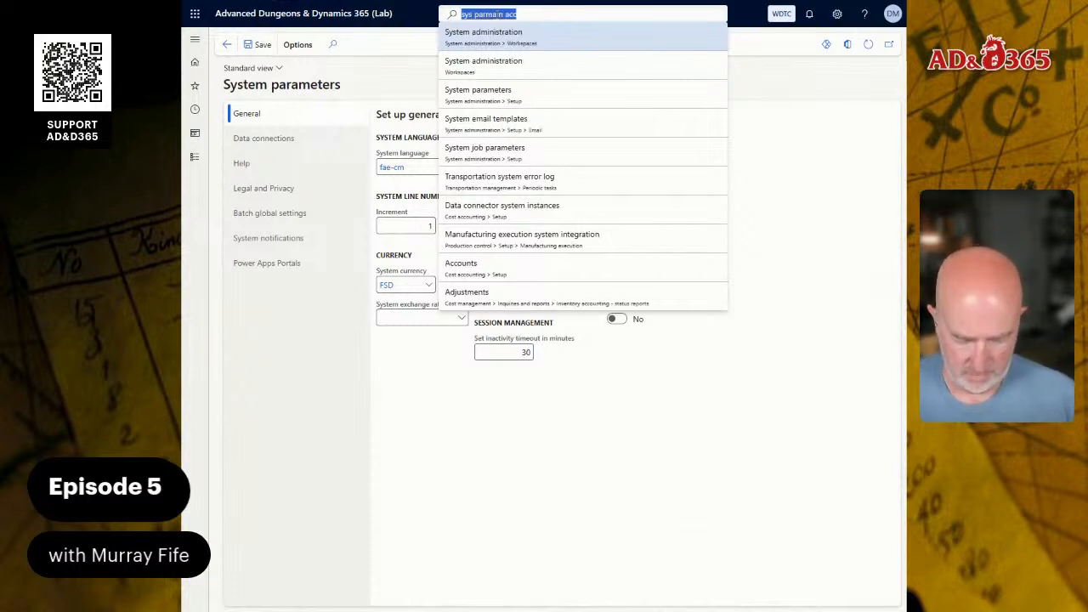
{"action": "type", "text": "main acc"}
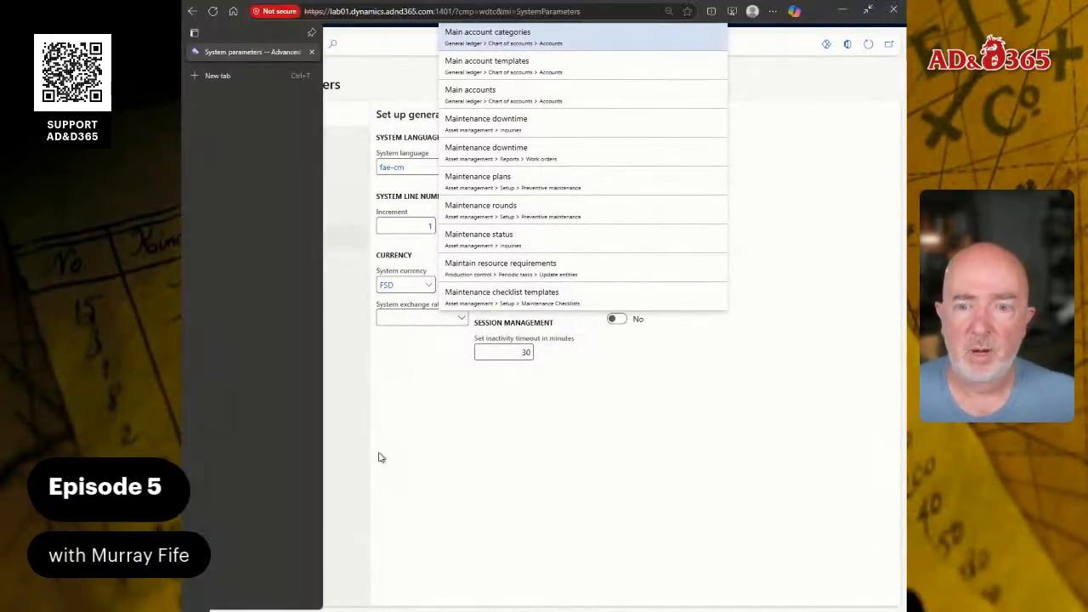
{"action": "left_click", "coordinate": [380, 457]}
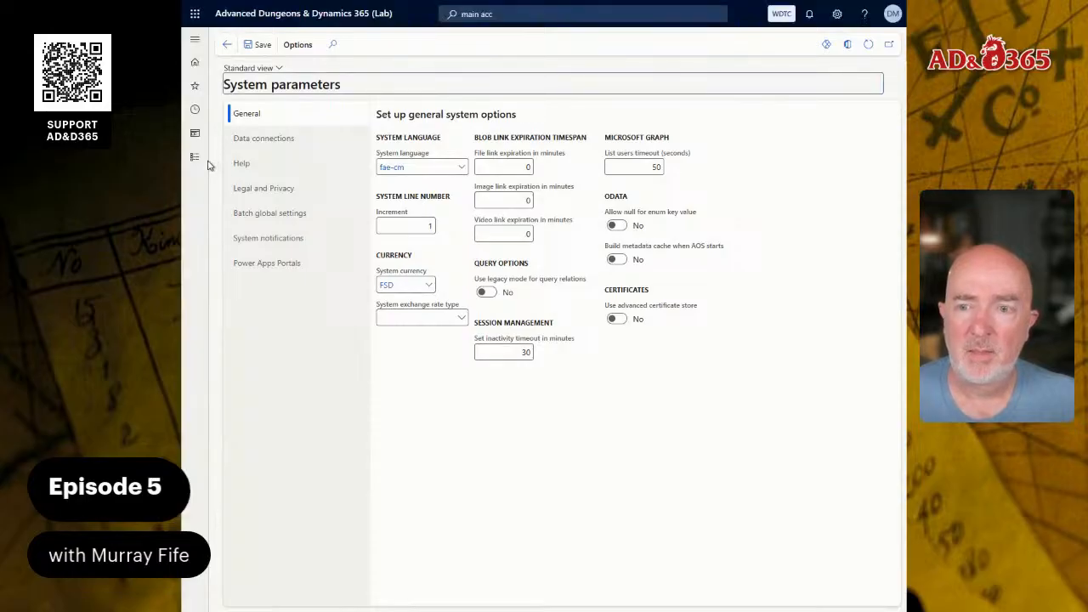
Open the Main account categories page from the General ledger module's chart of accounts area.
{"action": "left_click", "coordinate": [204, 165]}
{"action": "scroll", "coordinate": [255, 425], "scroll_direction": "down", "scroll_amount": 3}
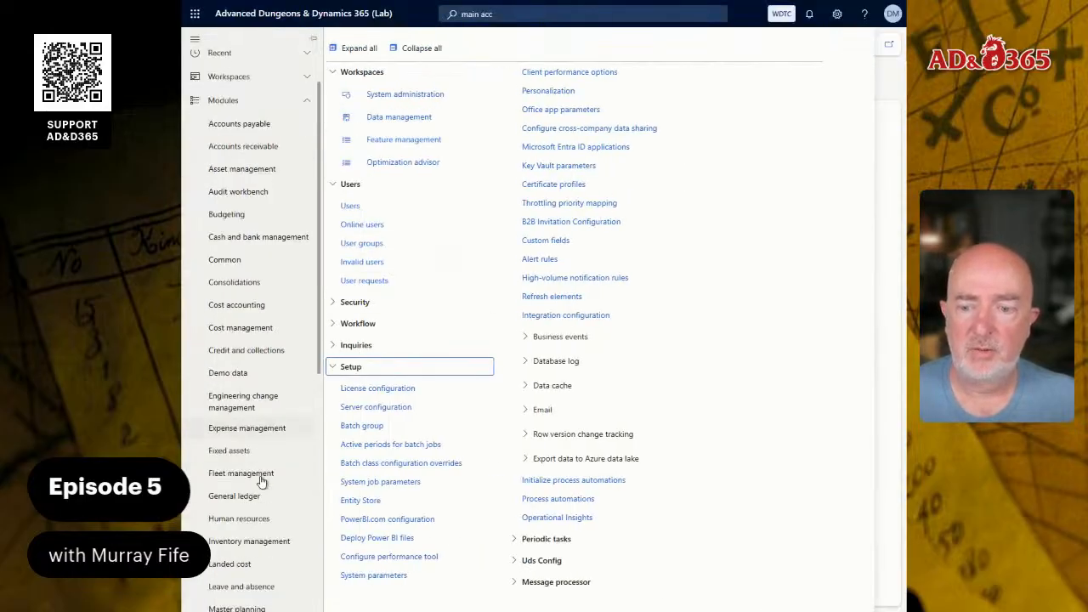
{"action": "left_click", "coordinate": [247, 442]}
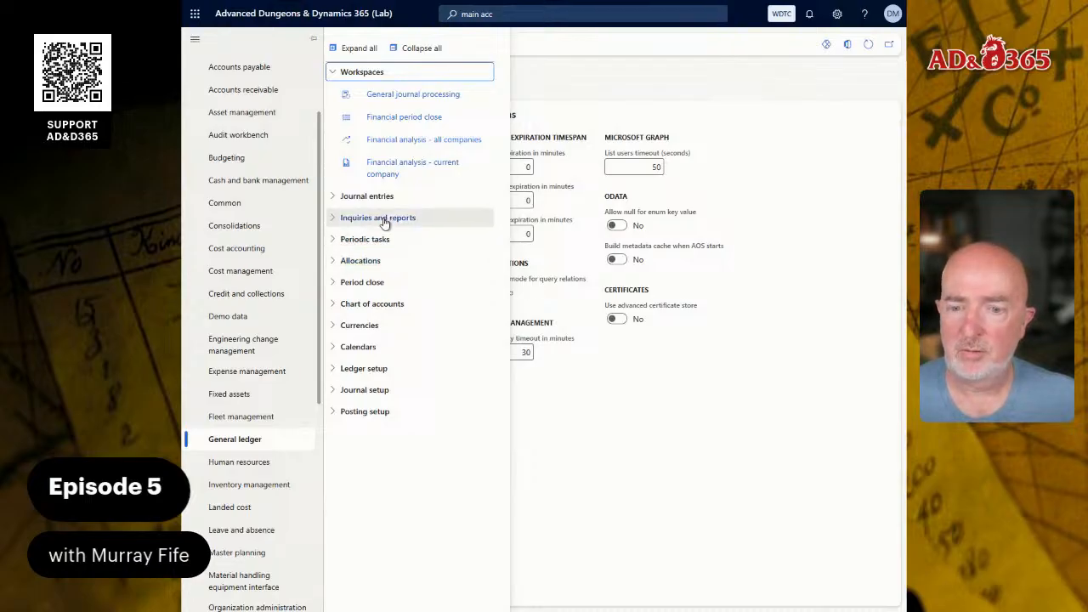
{"action": "left_click", "coordinate": [354, 371]}
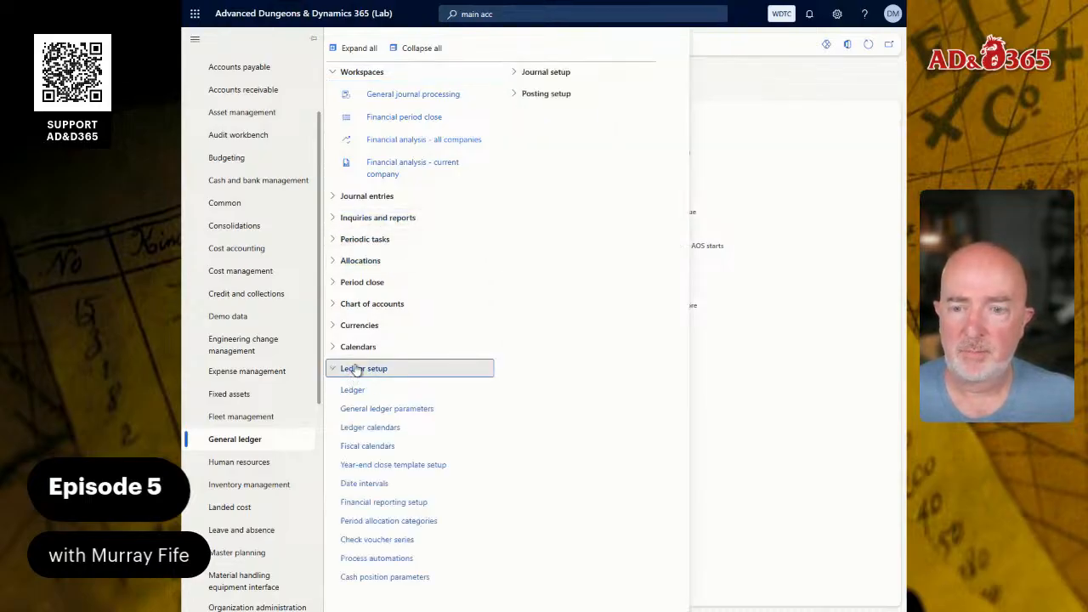
{"action": "left_click", "coordinate": [392, 306]}
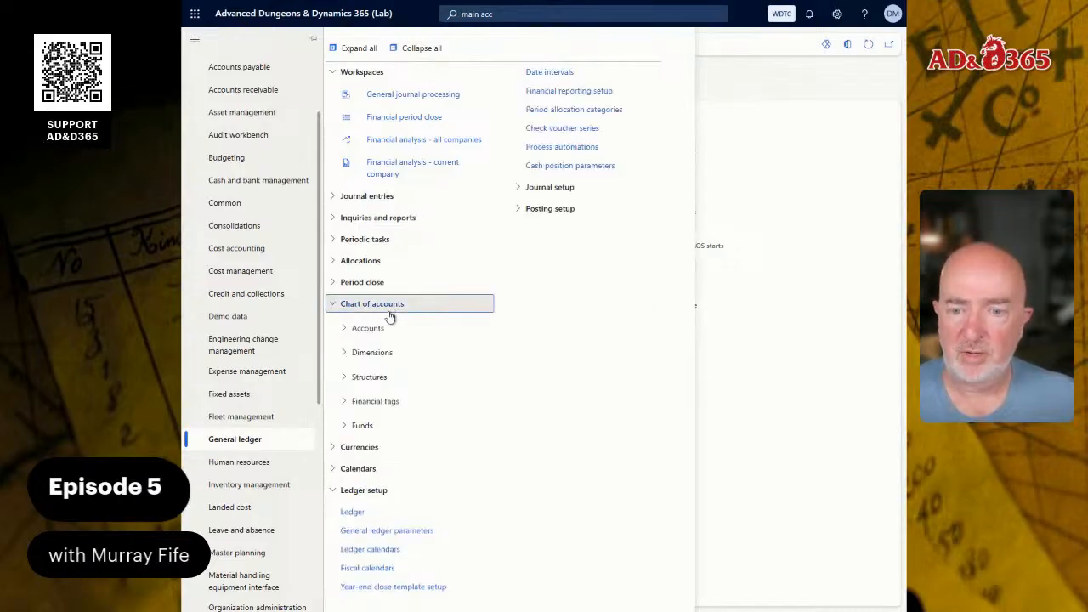
{"action": "left_click", "coordinate": [395, 328]}
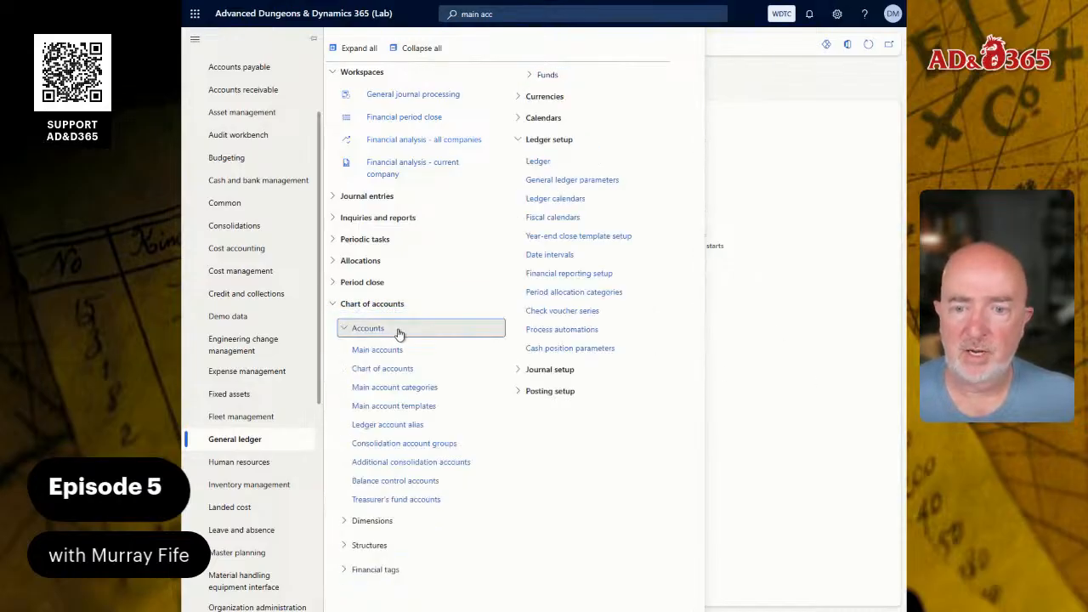
{"action": "left_click", "coordinate": [422, 392]}
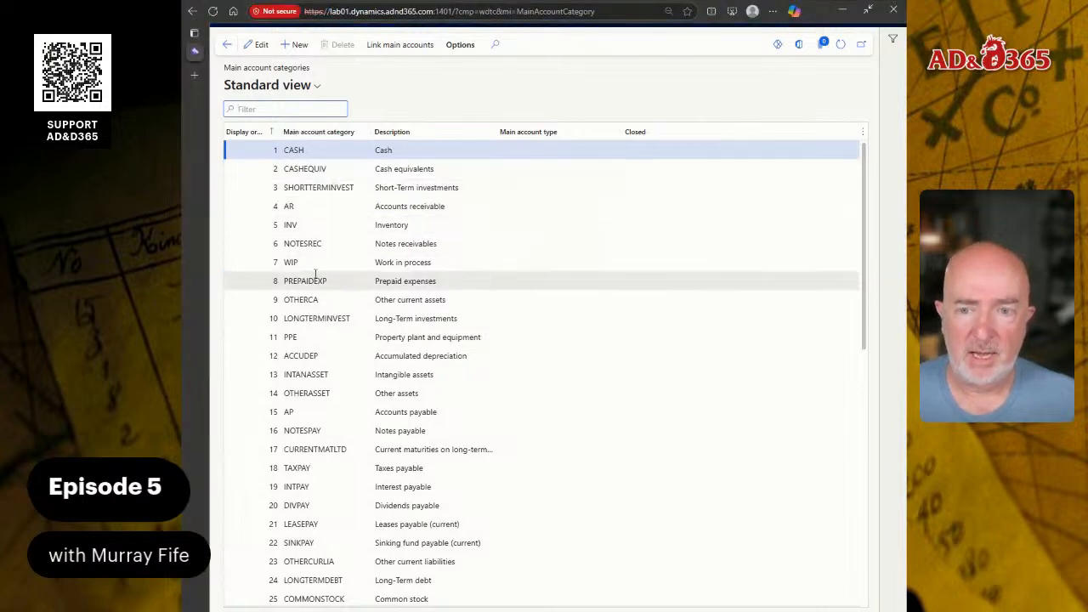
Review the existing main account categories and start a new category record.
{"action": "scroll", "coordinate": [315, 272], "scroll_direction": "down", "scroll_amount": 7}
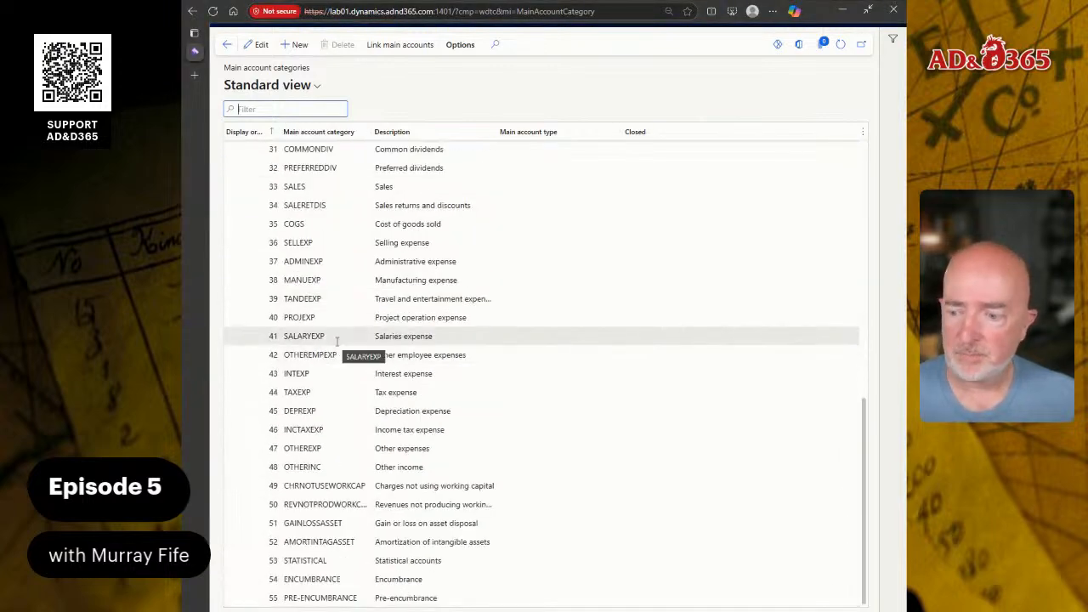
{"action": "scroll", "coordinate": [319, 377], "scroll_direction": "up", "scroll_amount": 4}
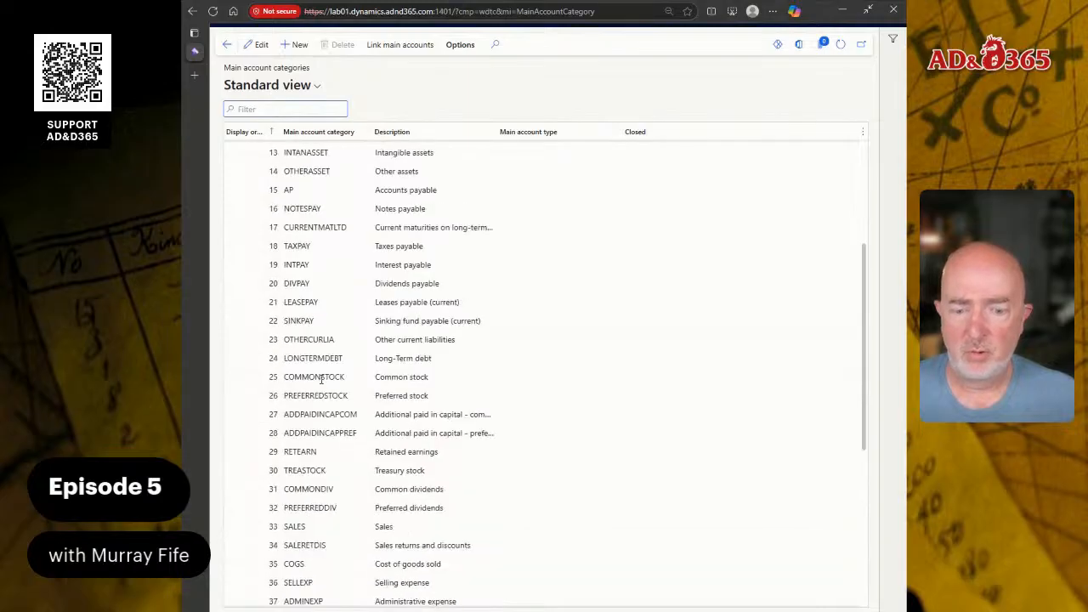
{"action": "scroll", "coordinate": [321, 379], "scroll_direction": "up", "scroll_amount": 1}
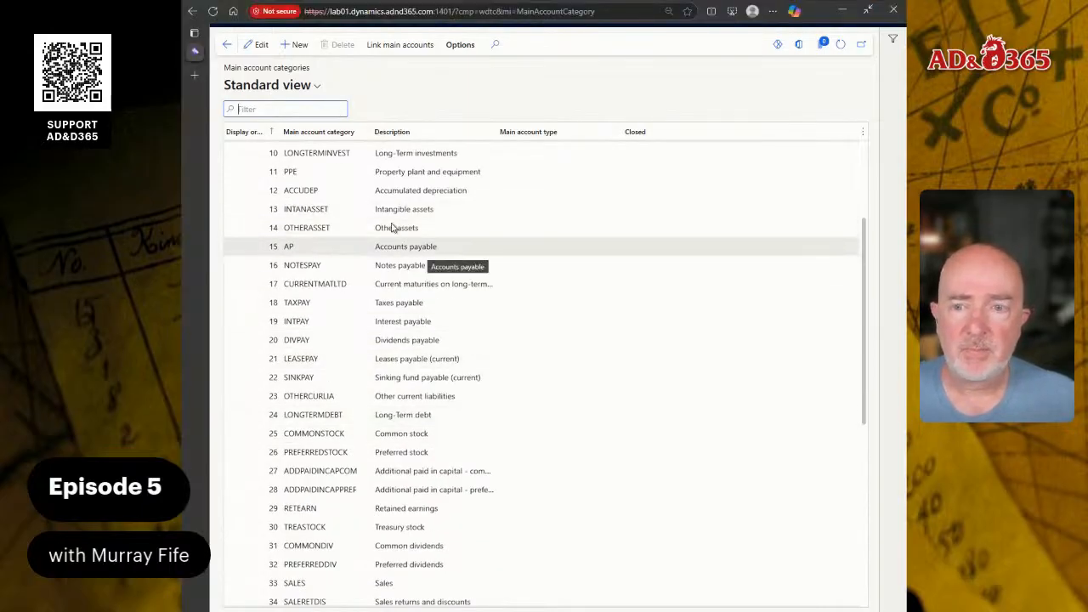
{"action": "scroll", "coordinate": [423, 388], "scroll_direction": "down", "scroll_amount": 4}
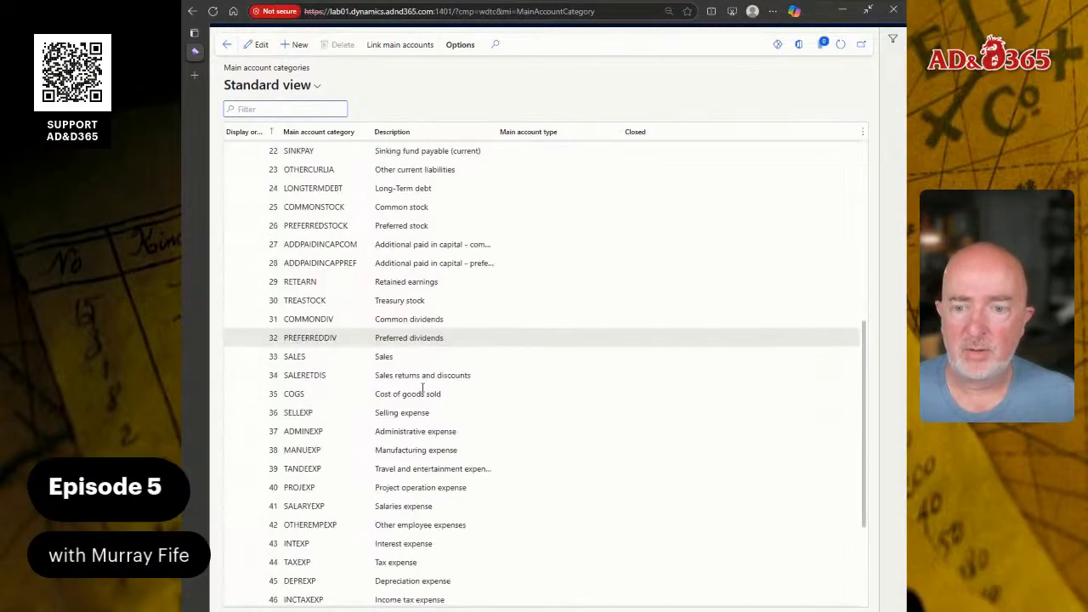
{"action": "scroll", "coordinate": [416, 384], "scroll_direction": "down", "scroll_amount": 3}
{"action": "mouse_move", "coordinate": [196, 360]}
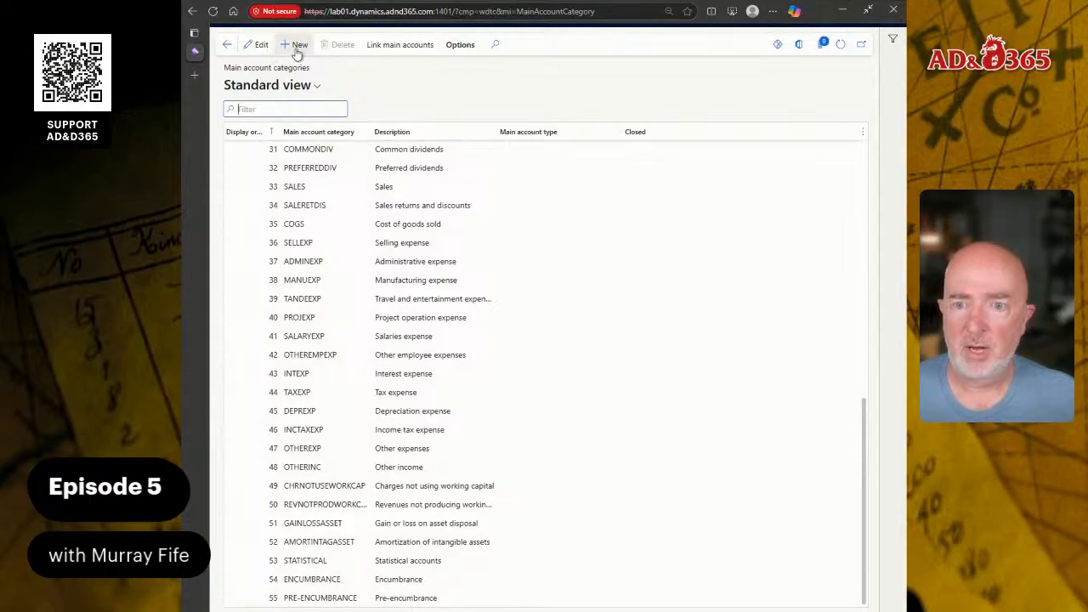
{"action": "left_click", "coordinate": [297, 46]}
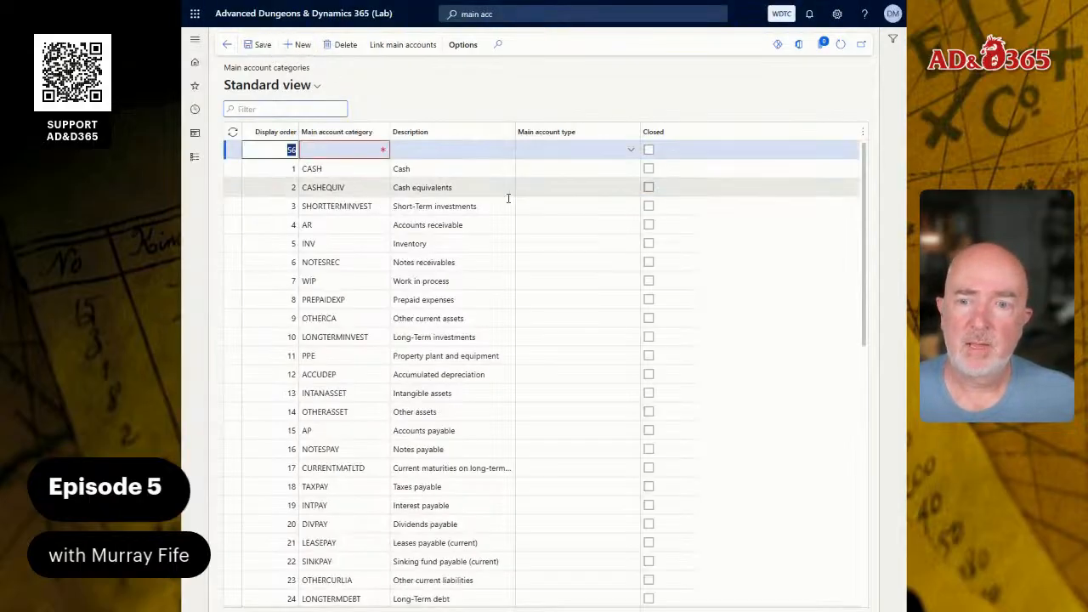
{"action": "type", "text": "99"}
{"action": "key", "text": "Tab"}
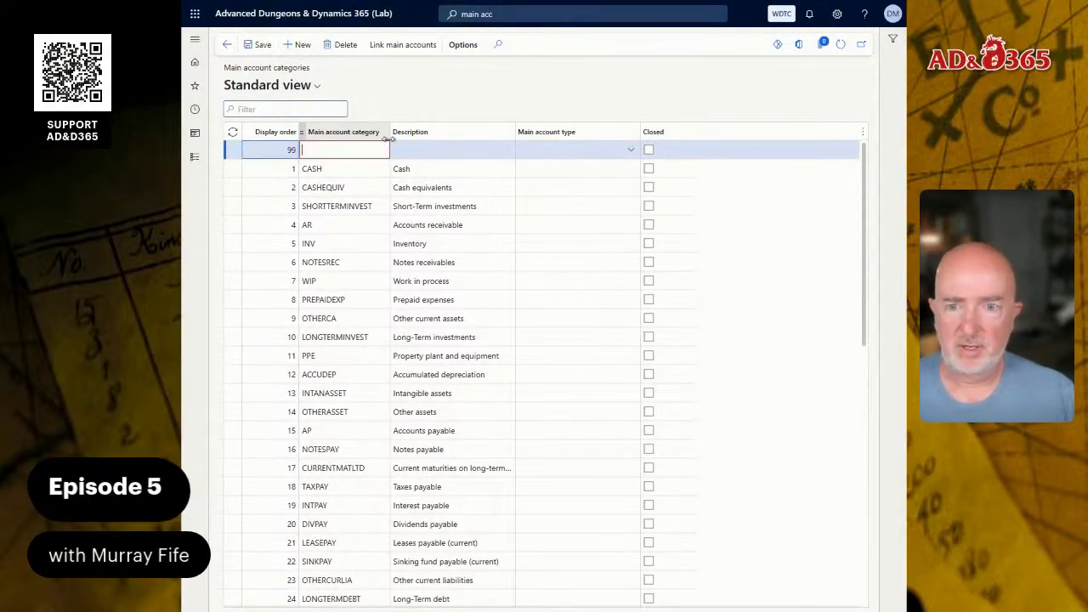
{"action": "type", "text": "CO"}
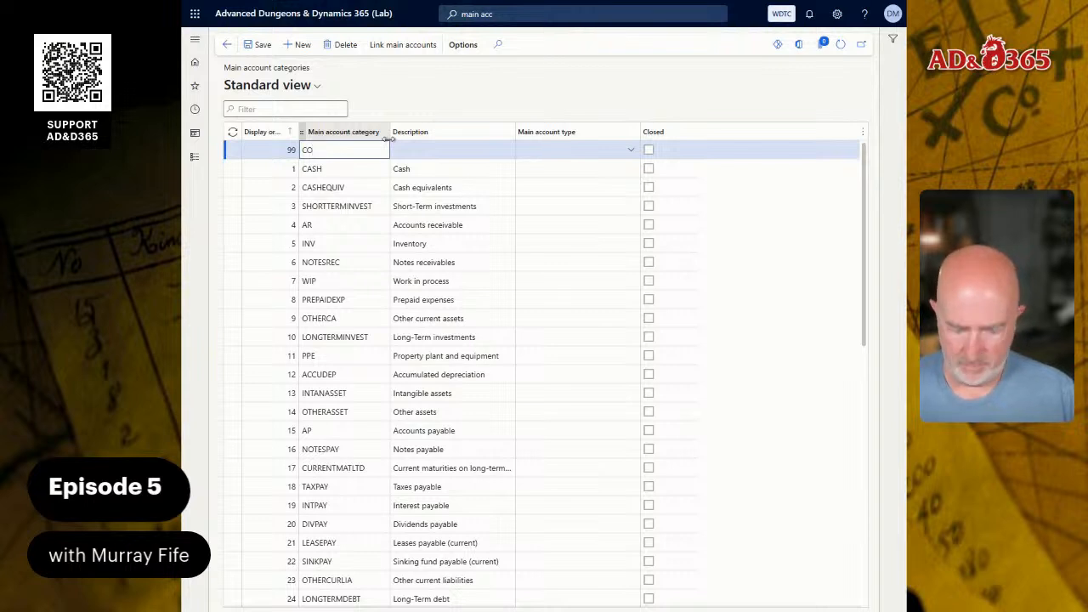
{"action": "type", "text": "A"}
{"action": "key", "text": "BackSpace"}
{"action": "key", "text": "BackSpace"}
{"action": "key", "text": "BackSpace"}
Set the new main account category's display order to 56 and its category code to CONSOL.
{"action": "key", "text": "shift+Tab"}
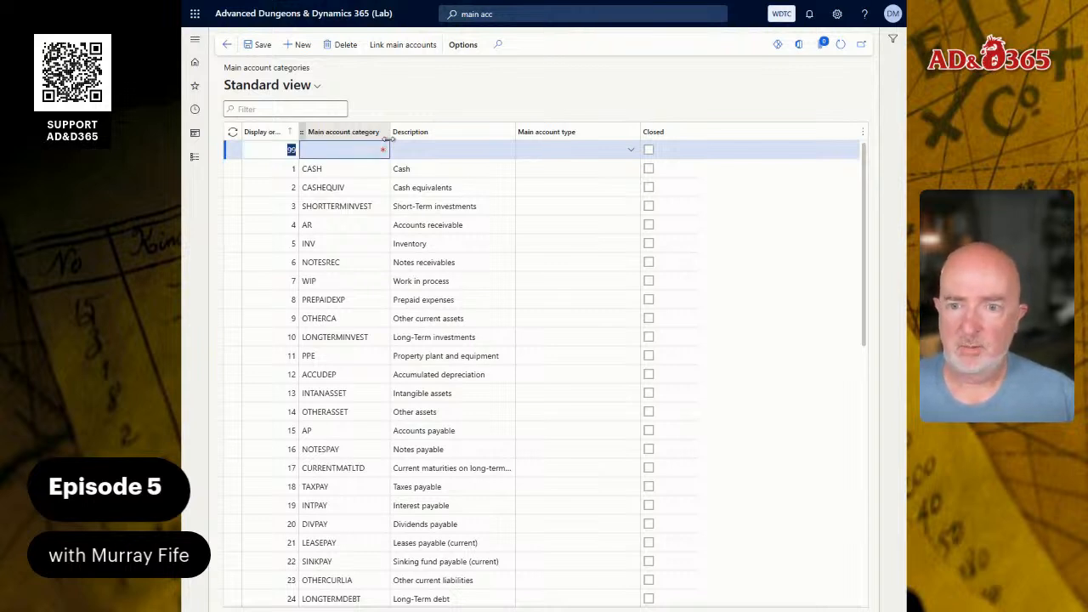
{"action": "type", "text": "56"}
{"action": "key", "text": "Tab"}
{"action": "type", "text": "C"}
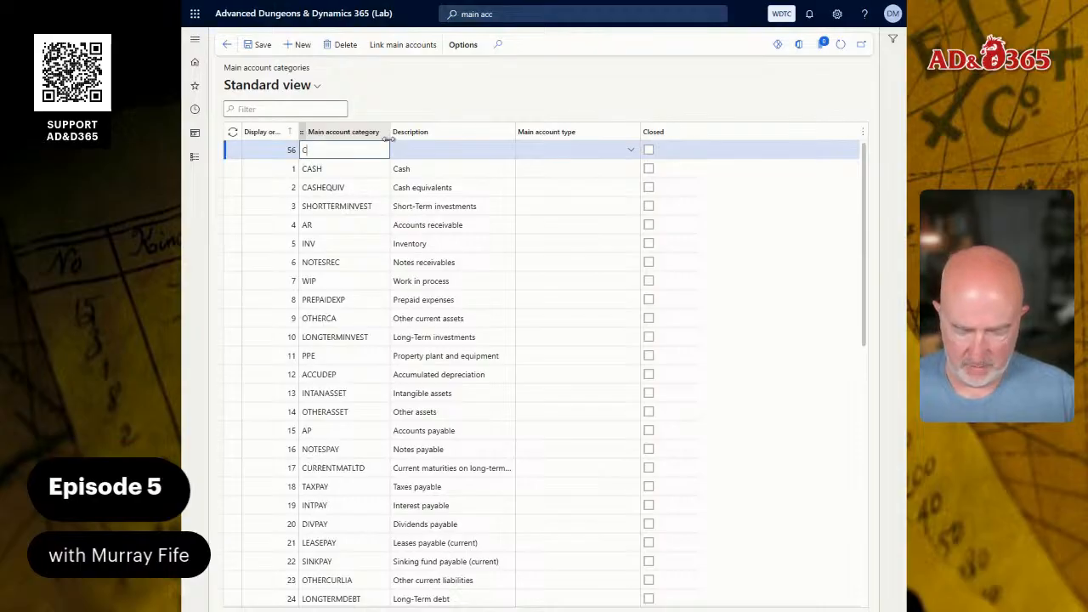
{"action": "type", "text": "ONSOL"}
{"action": "key", "text": "Tab"}
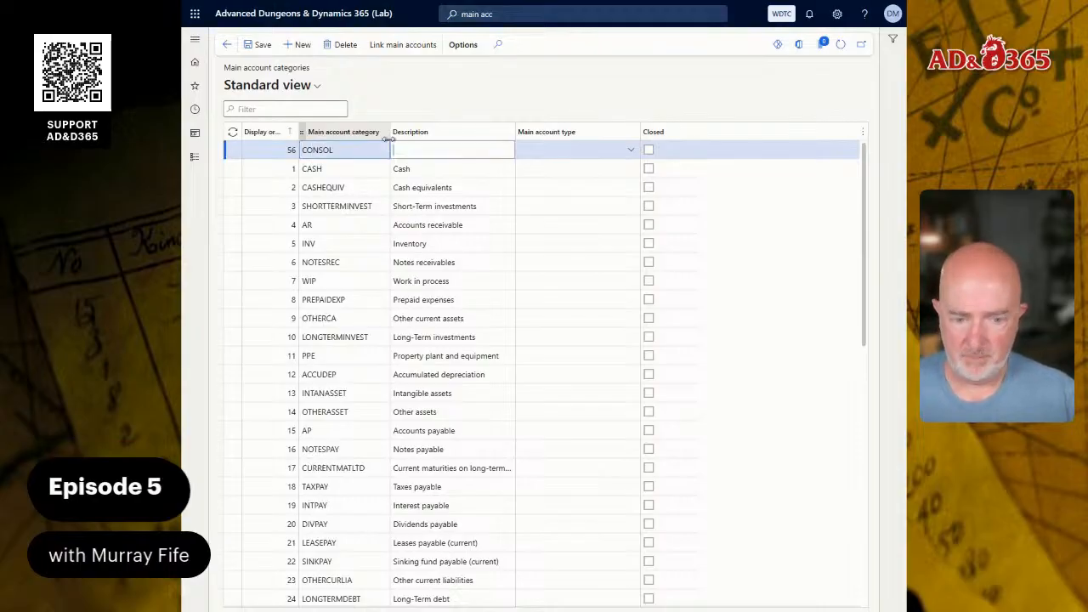
Enter Consolications as the CONSOL category's description and check the available main account types.
{"action": "type", "text": "Consolidations"}
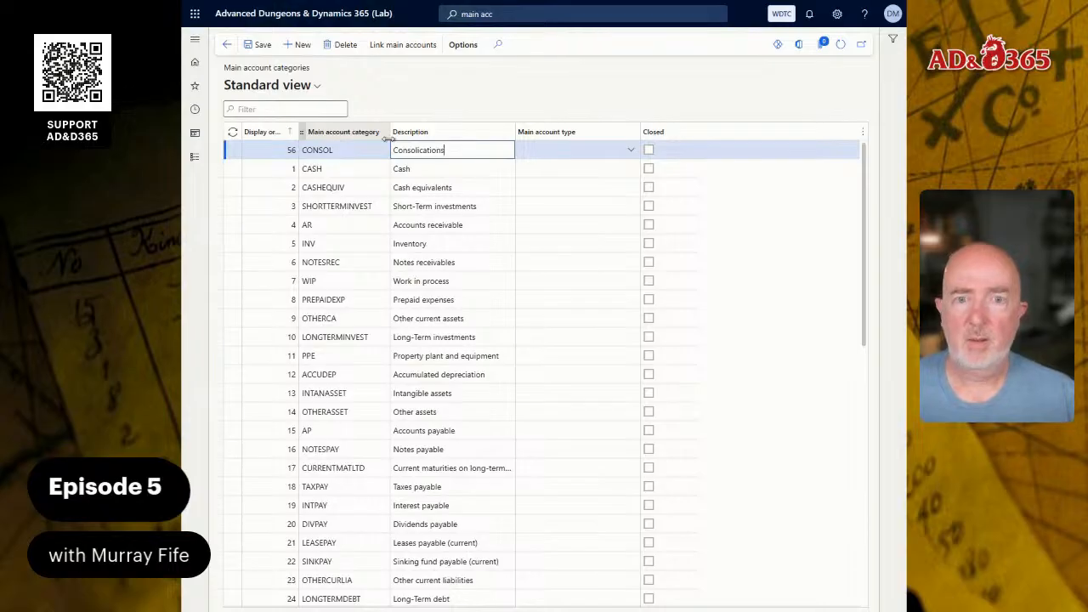
{"action": "key", "text": "Tab"}
{"action": "key", "text": "alt+Down"}
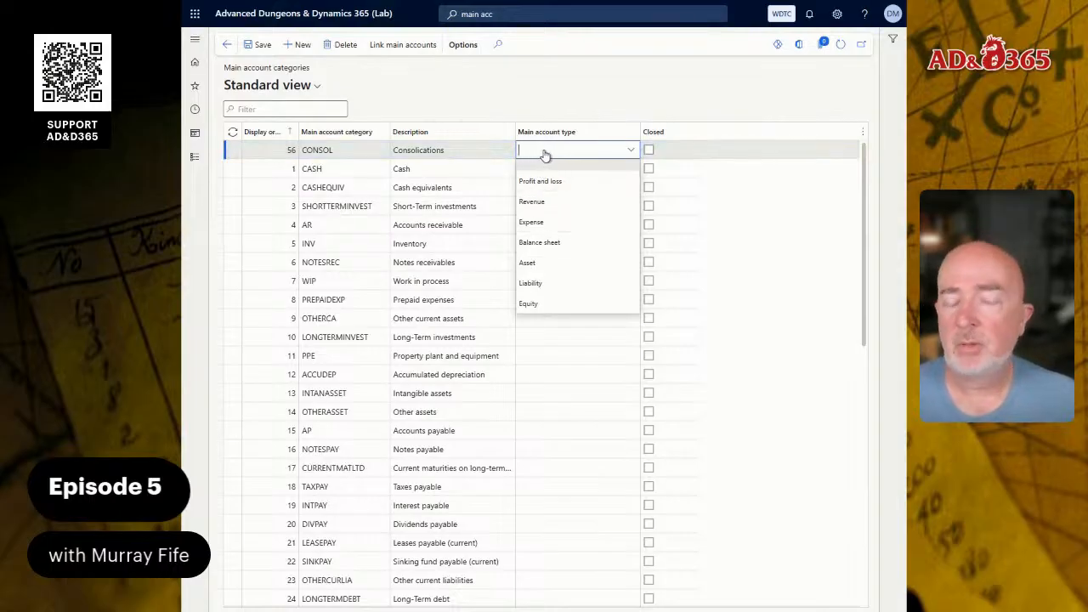
{"action": "left_click", "coordinate": [747, 173]}
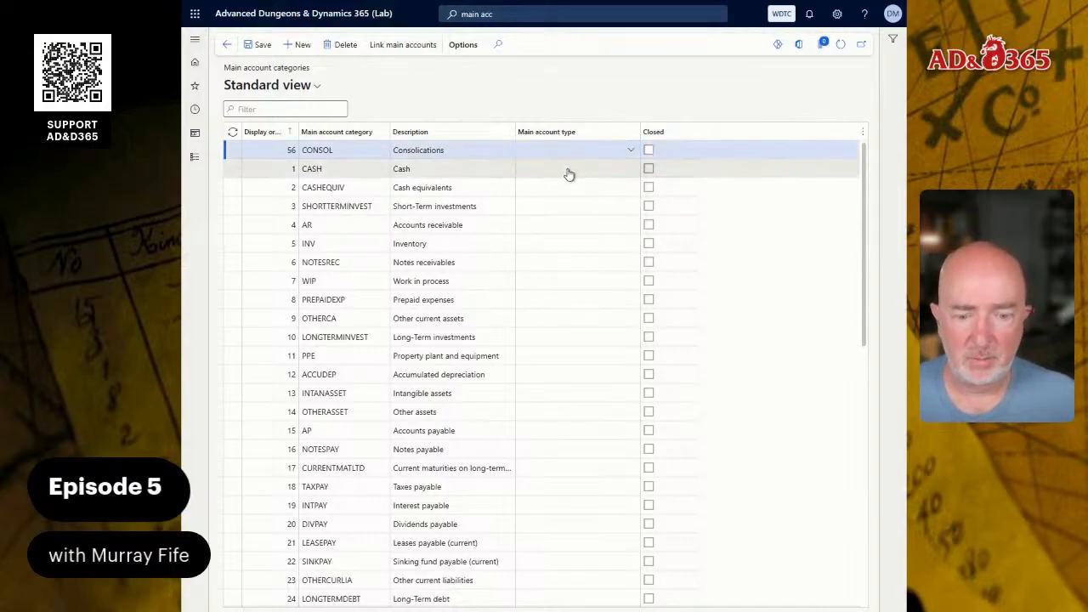
Set the main account type of the CASH category to Asset.
{"action": "left_click", "coordinate": [586, 172]}
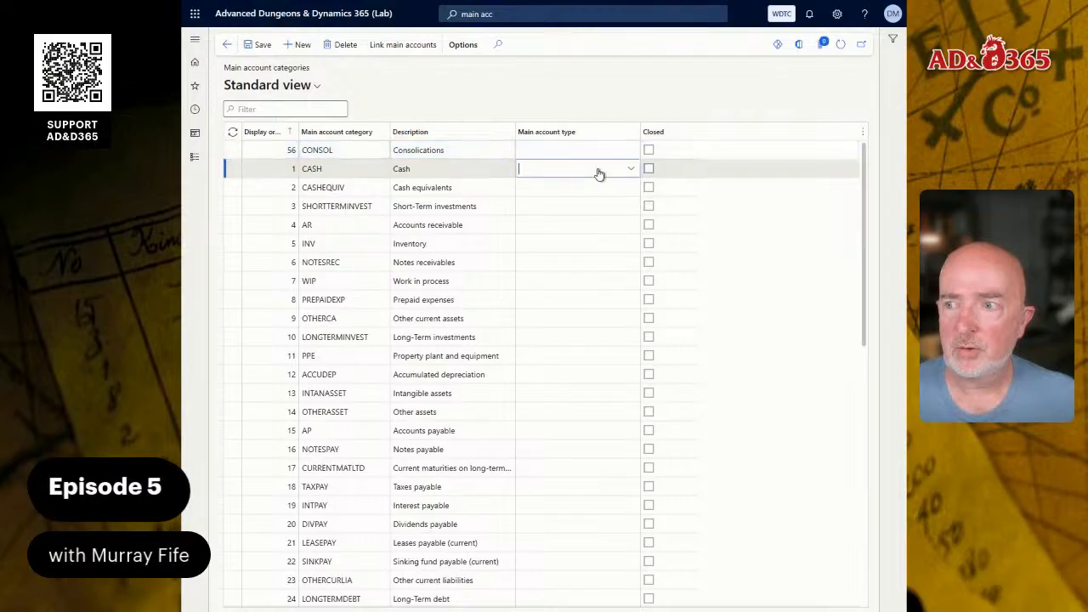
{"action": "left_click", "coordinate": [629, 173]}
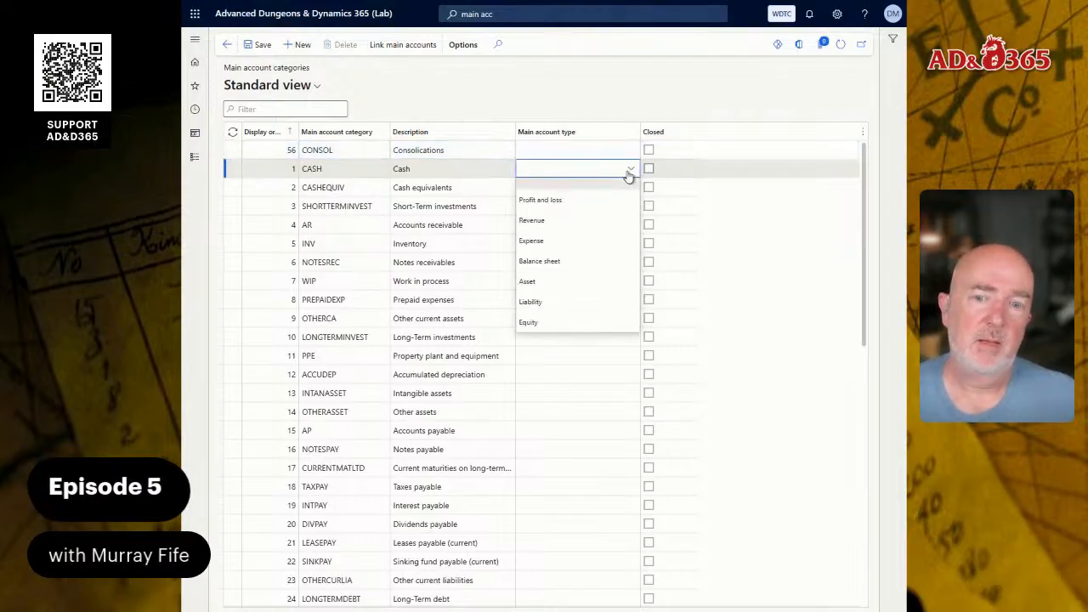
{"action": "left_click", "coordinate": [557, 283]}
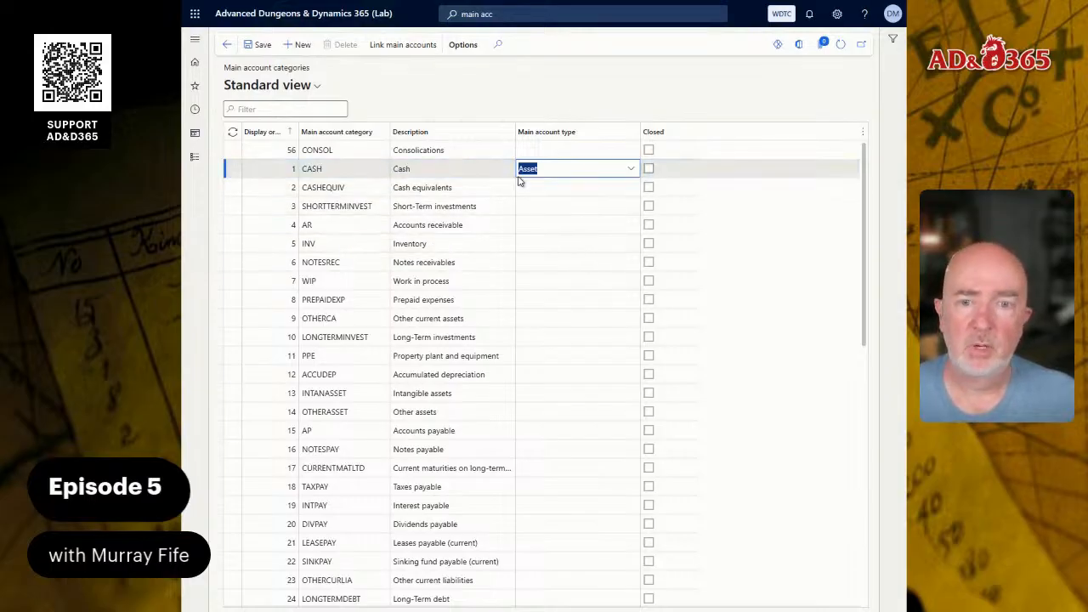
{"action": "left_click", "coordinate": [632, 170]}
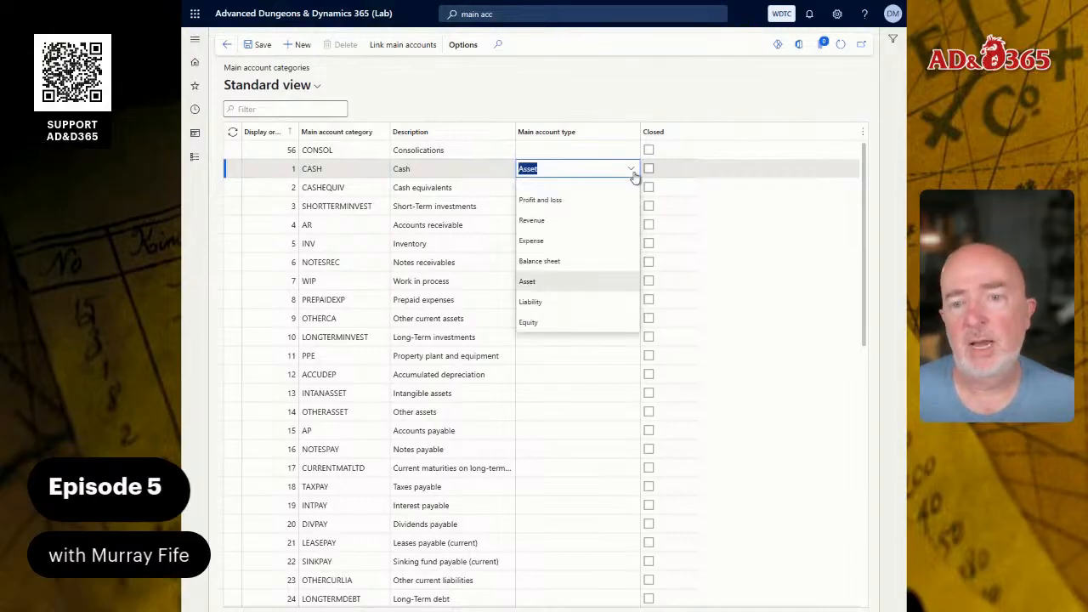
{"action": "left_click", "coordinate": [632, 174]}
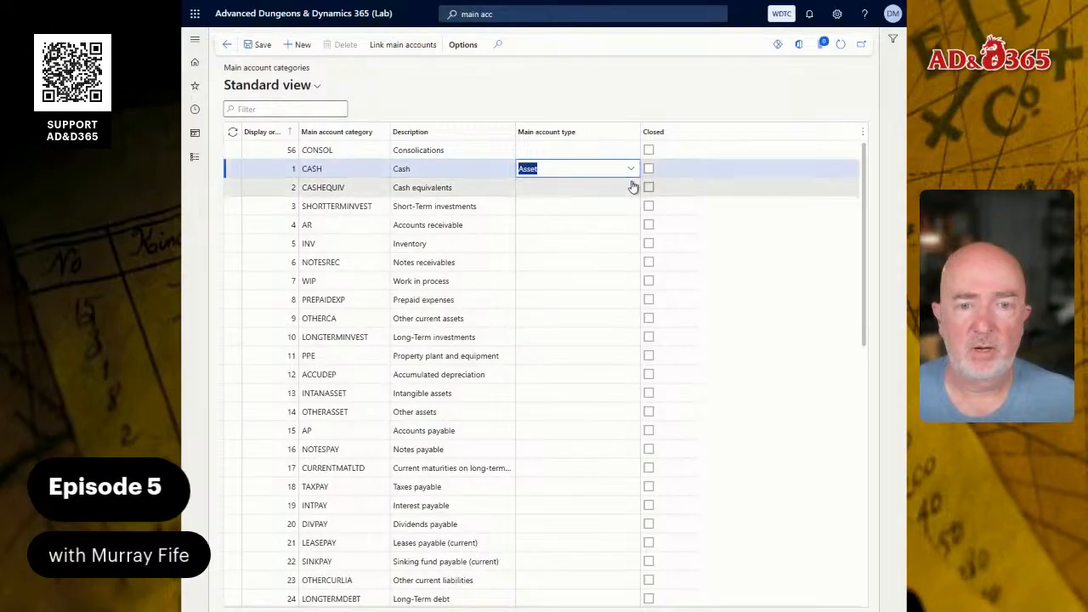
Assign the Asset main account type to the CASHEQUIV, SHORTTERMINVEST and AR categories.
{"action": "left_click", "coordinate": [631, 188]}
{"action": "left_click", "coordinate": [630, 188]}
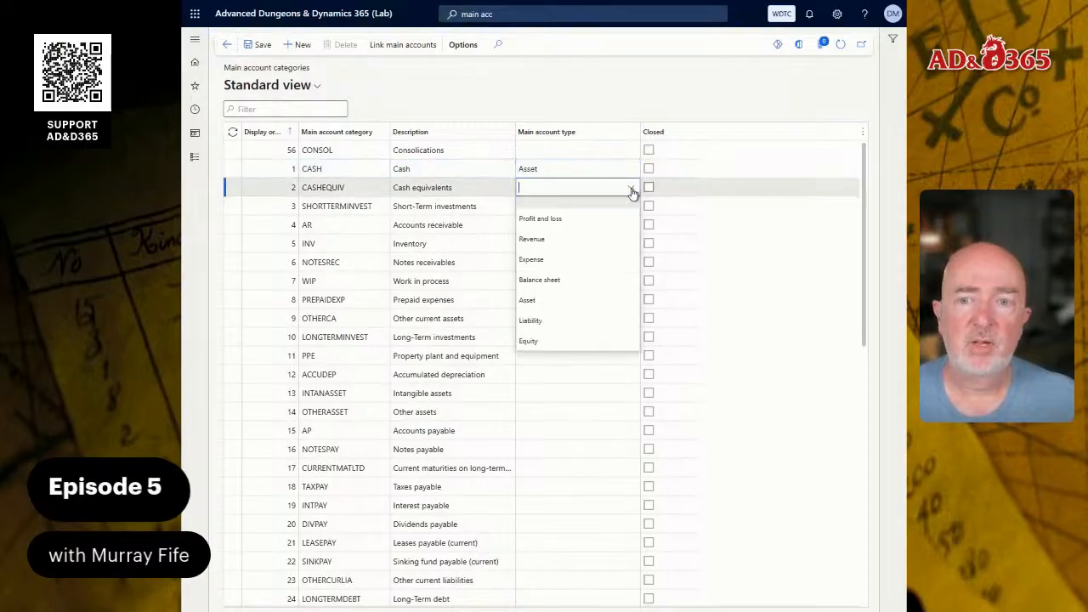
{"action": "left_click", "coordinate": [563, 302]}
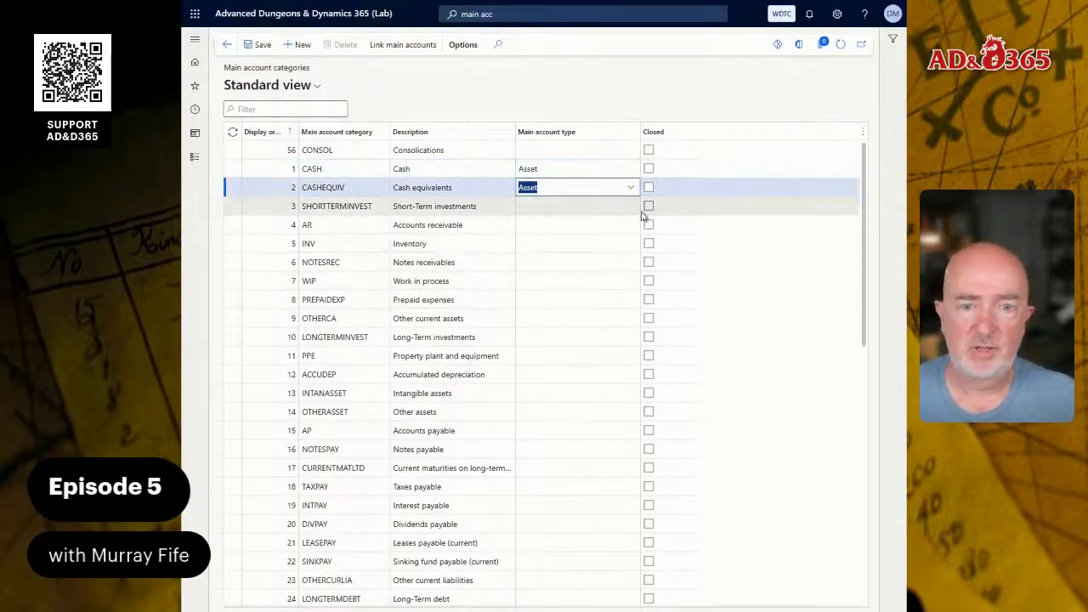
{"action": "left_click", "coordinate": [633, 210]}
{"action": "left_click", "coordinate": [632, 211]}
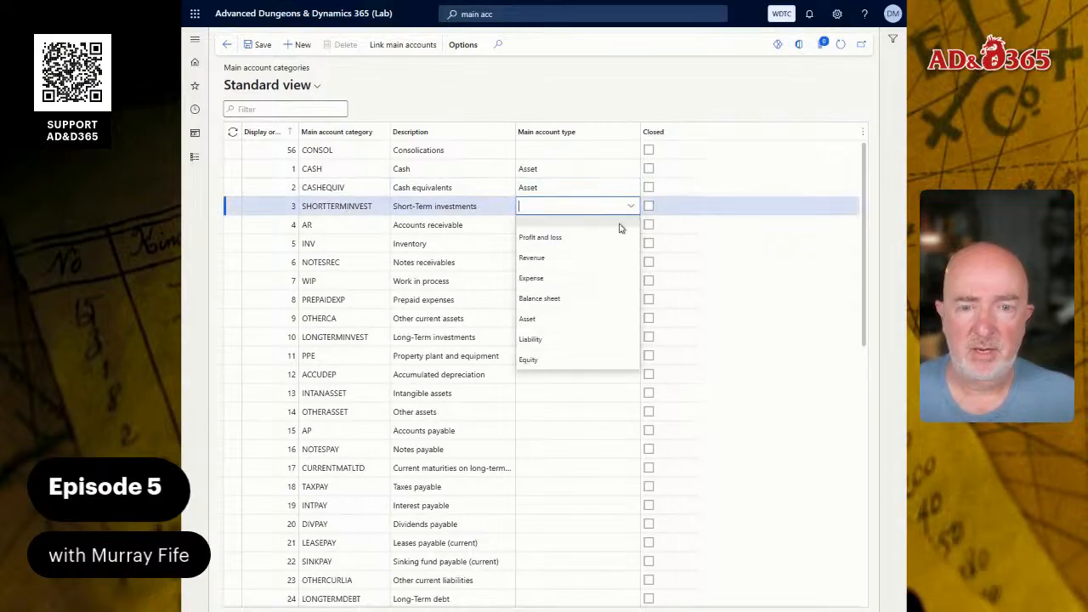
{"action": "left_click", "coordinate": [590, 317]}
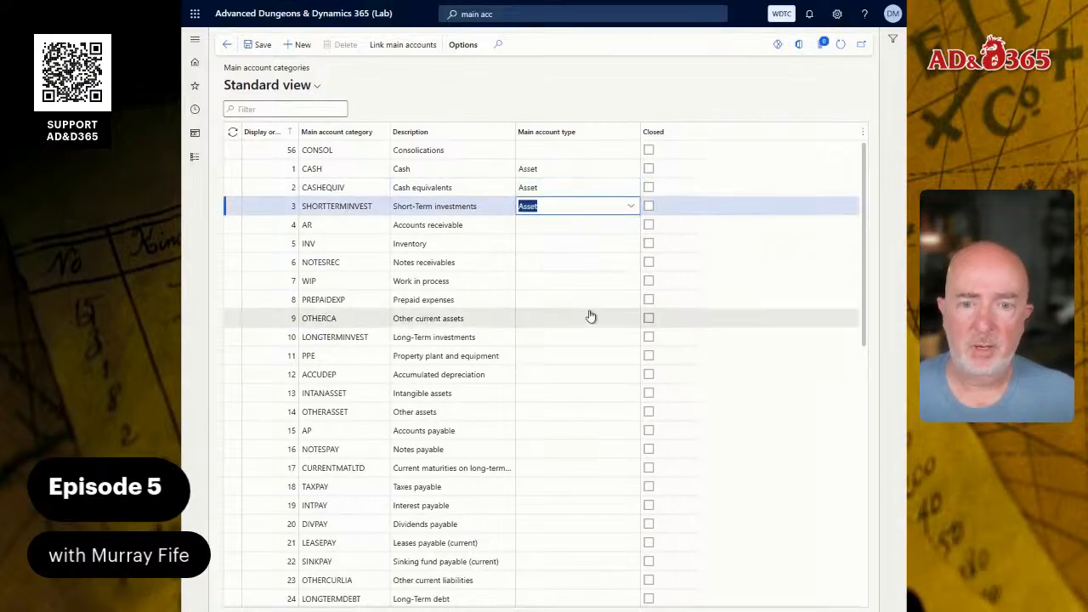
{"action": "left_click", "coordinate": [631, 229]}
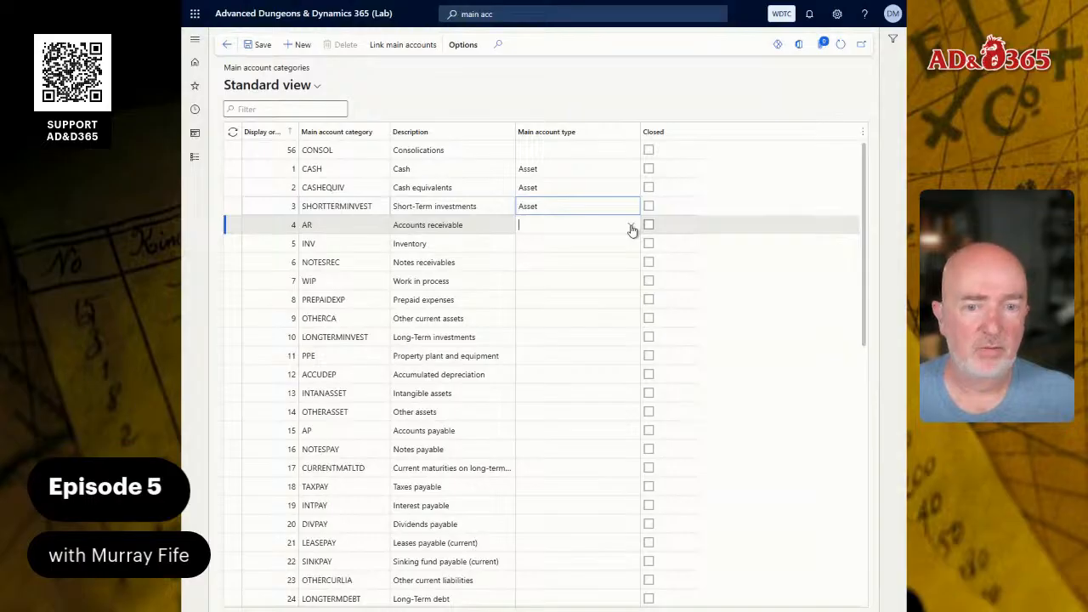
{"action": "left_click", "coordinate": [590, 335]}
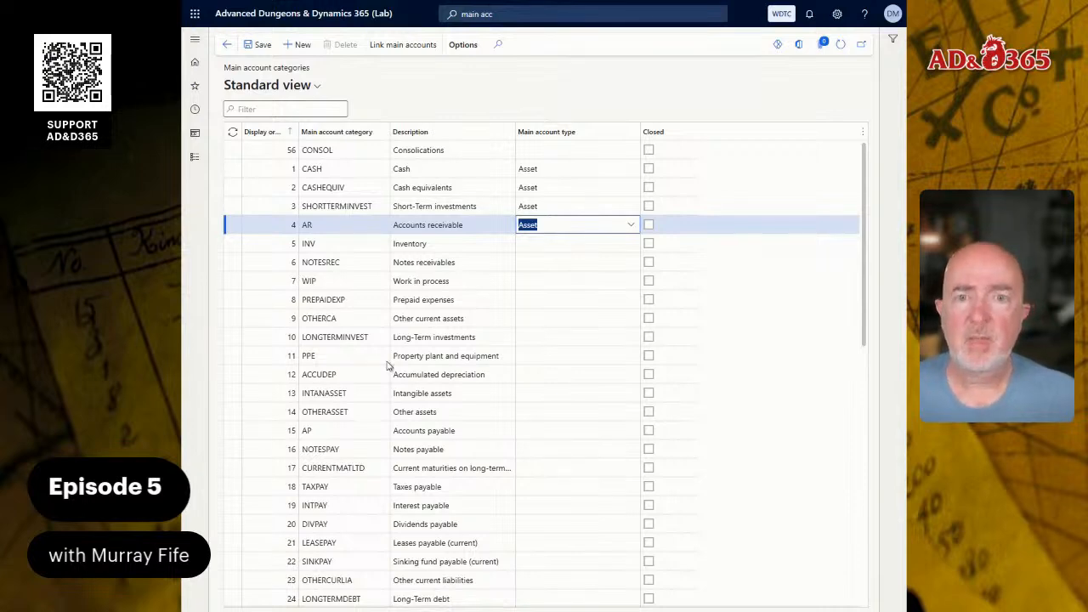
Add a new main account category MAGICTAX with the description Arcane licensing & registration fees.
{"action": "scroll", "coordinate": [532, 311], "scroll_direction": "down", "scroll_amount": 5}
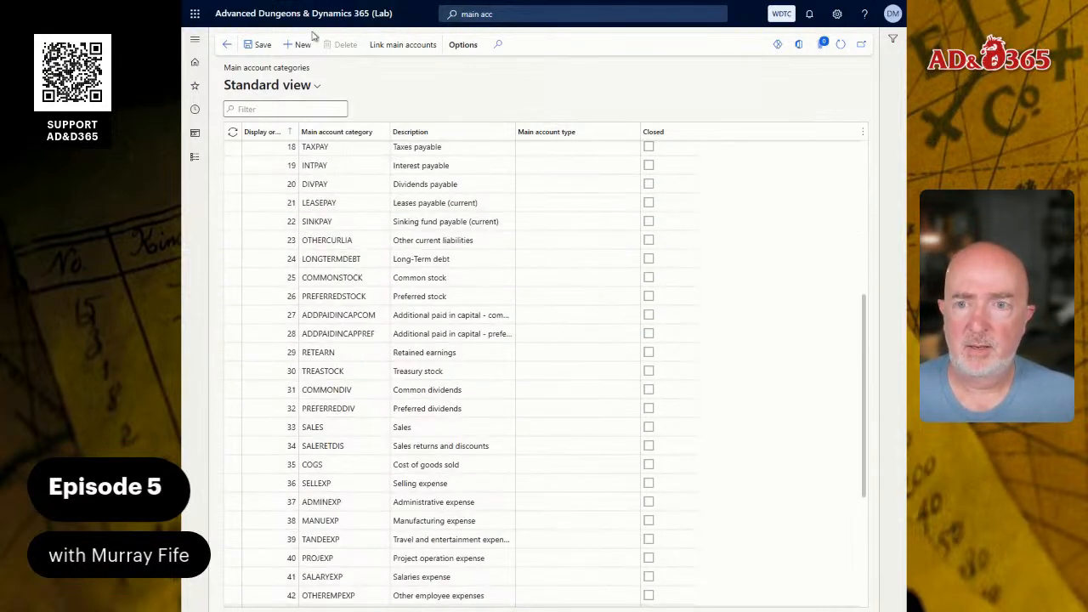
{"action": "left_click", "coordinate": [305, 44]}
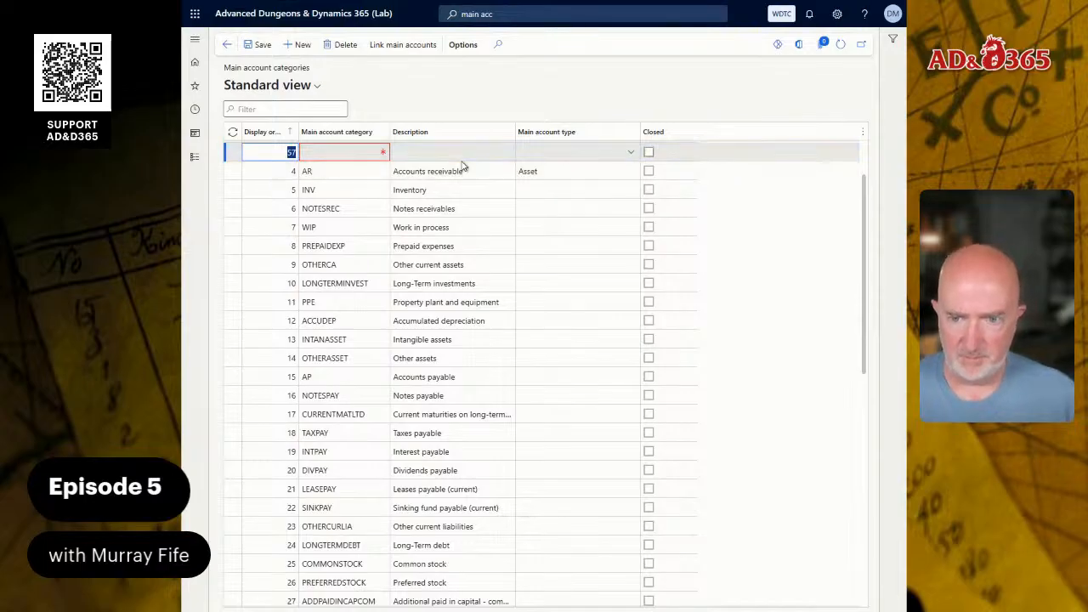
{"action": "key", "text": "Tab"}
{"action": "type", "text": "MAGICTAX"}
{"action": "key", "text": "Tab"}
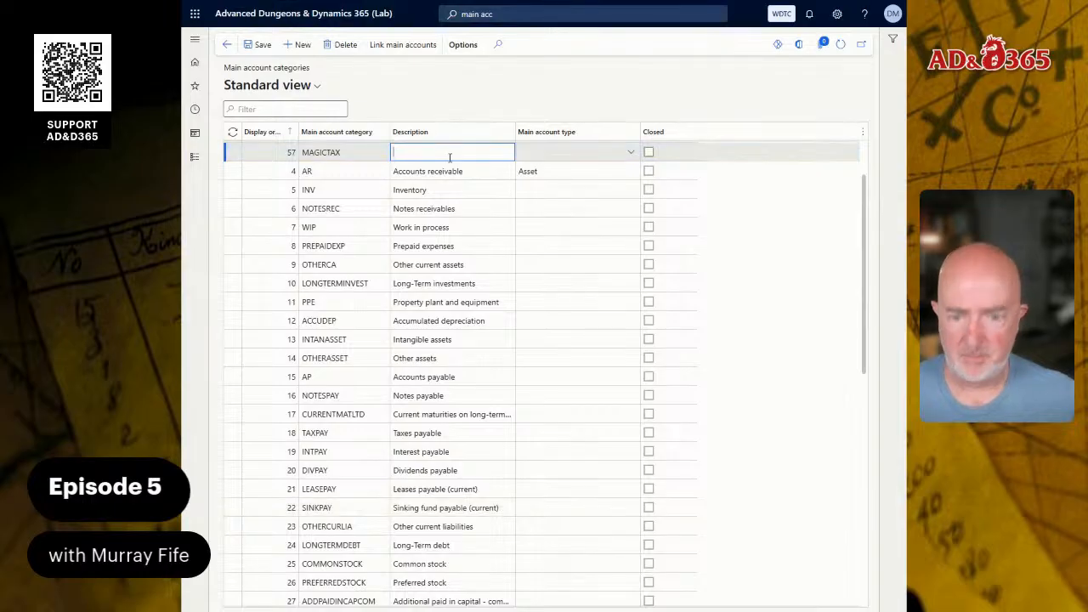
{"action": "key", "text": "ctrl+v"}
{"action": "key", "text": "Tab"}
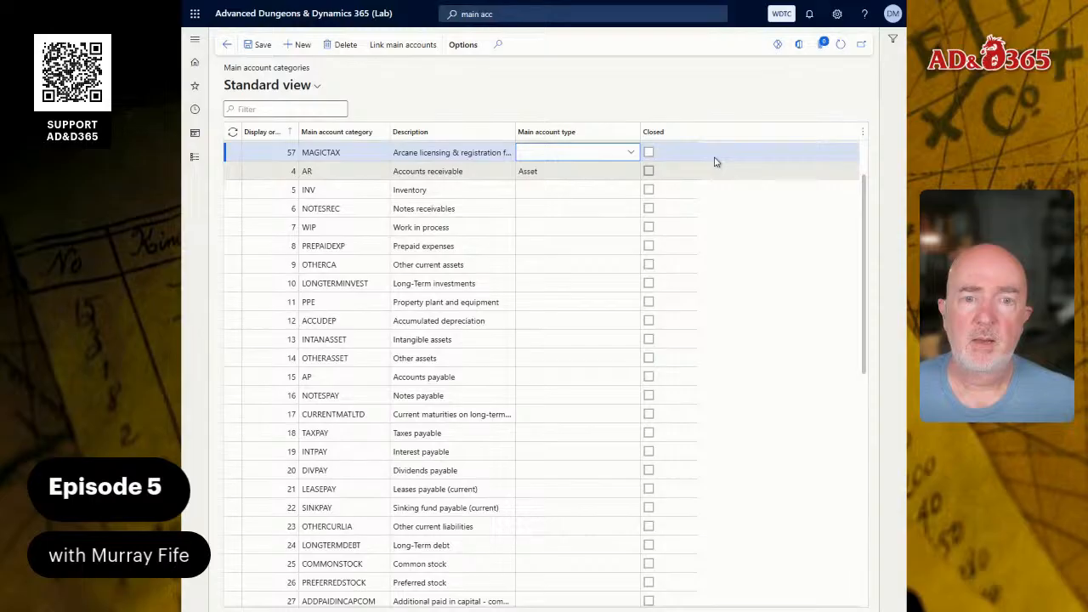
Set the MAGICTAX category's main account type to Expense and save the record.
{"action": "left_click", "coordinate": [630, 152]}
{"action": "left_click", "coordinate": [548, 226]}
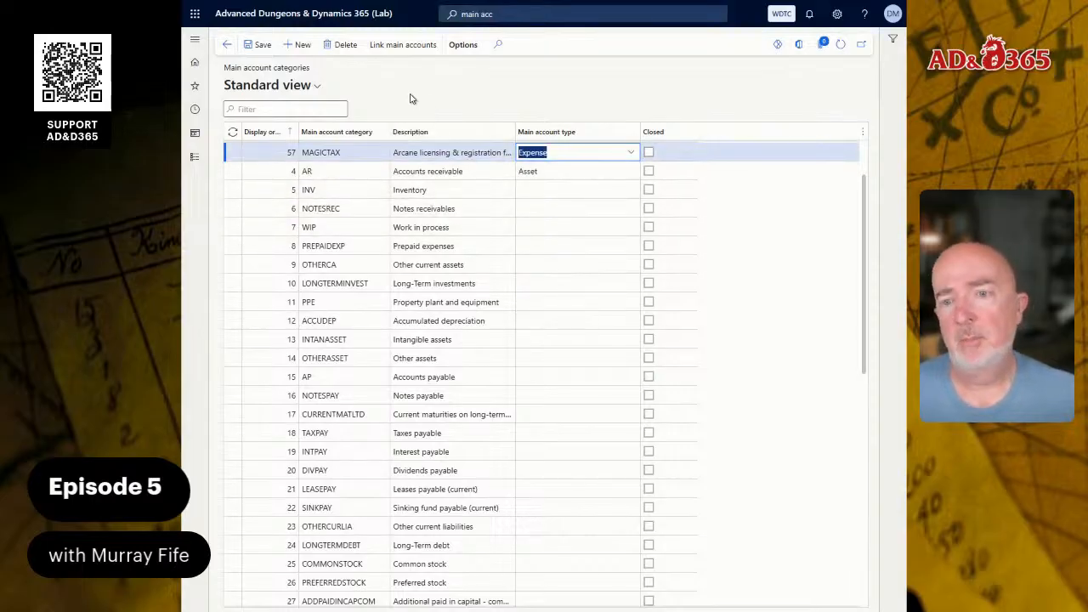
{"action": "left_click", "coordinate": [263, 47]}
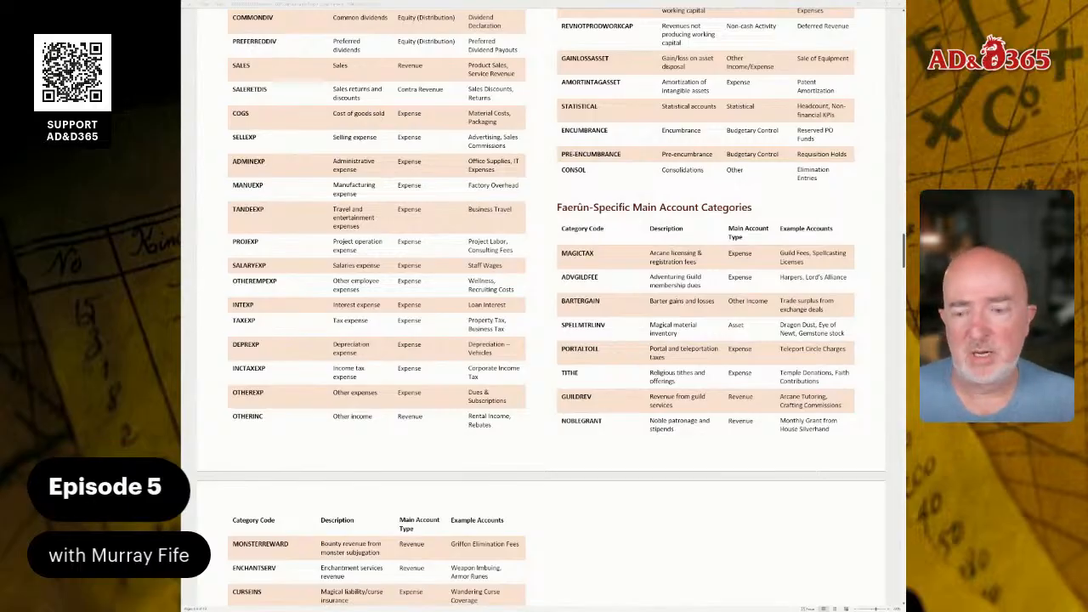
Switch to the guide document and review the Faerûn-specific main account categories and the new chart of accounts instructions.
{"action": "scroll", "coordinate": [542, 304], "scroll_direction": "down", "scroll_amount": 15}
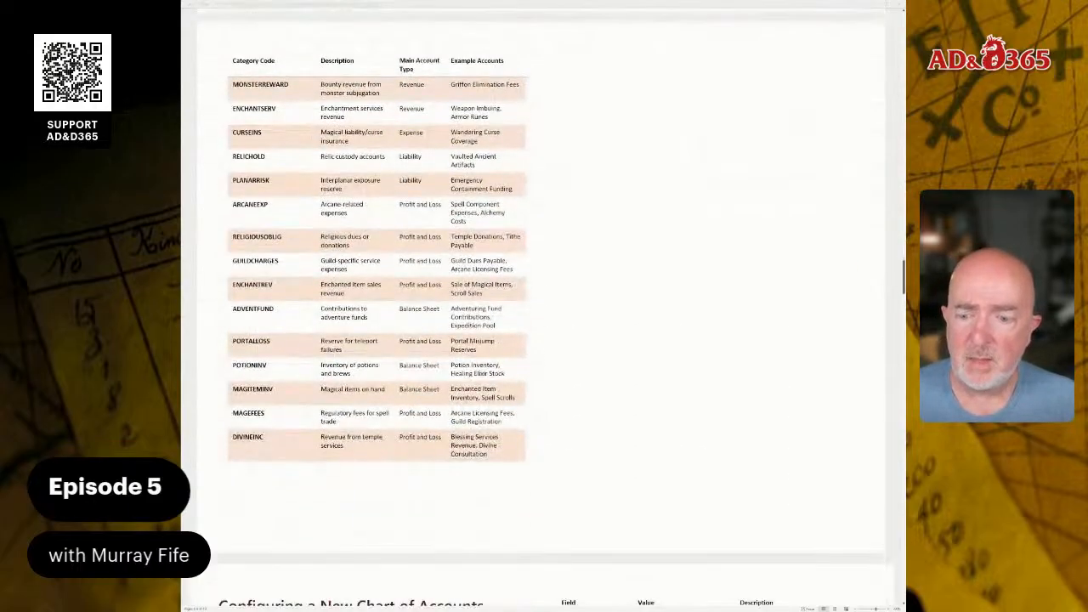
{"action": "scroll", "coordinate": [541, 304], "scroll_direction": "down", "scroll_amount": 8}
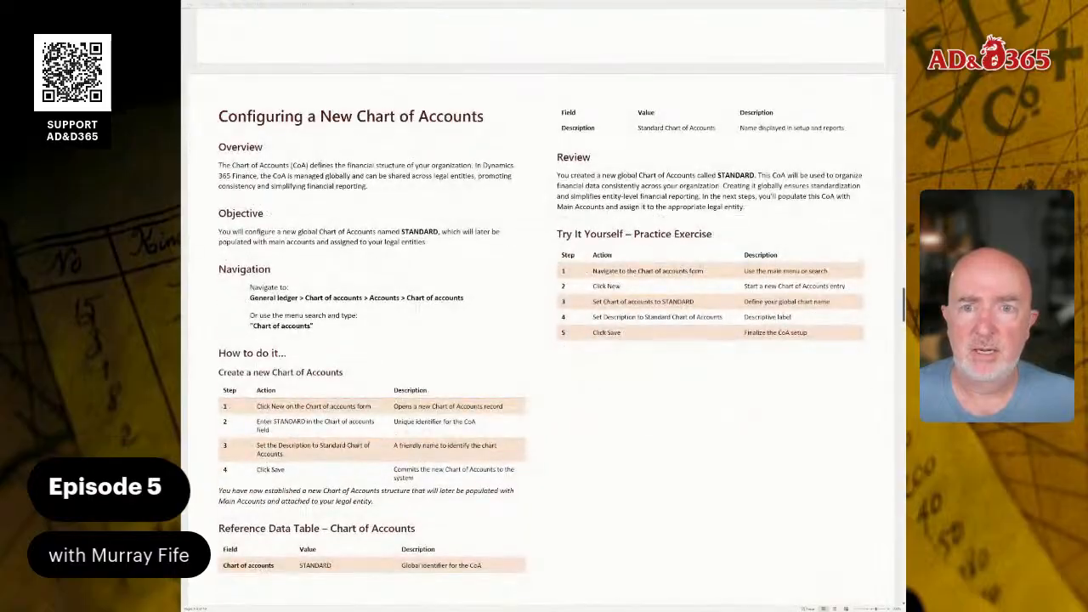
{"action": "scroll", "coordinate": [542, 304], "scroll_direction": "down", "scroll_amount": 1}
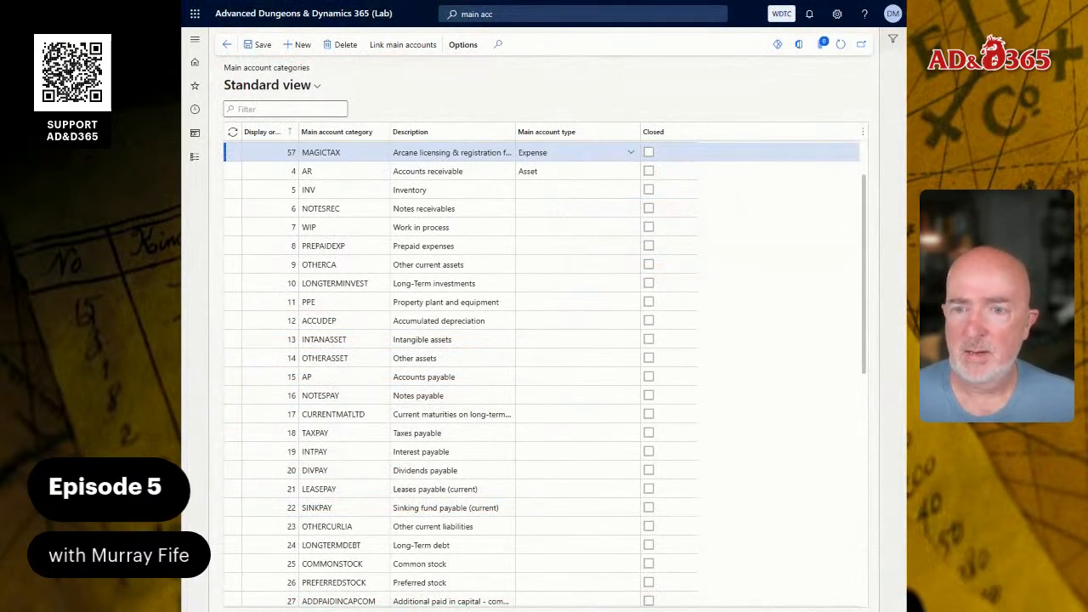
Return to Dynamics 365 and open the Chart of accounts page from the General ledger module.
{"action": "left_click", "coordinate": [357, 17]}
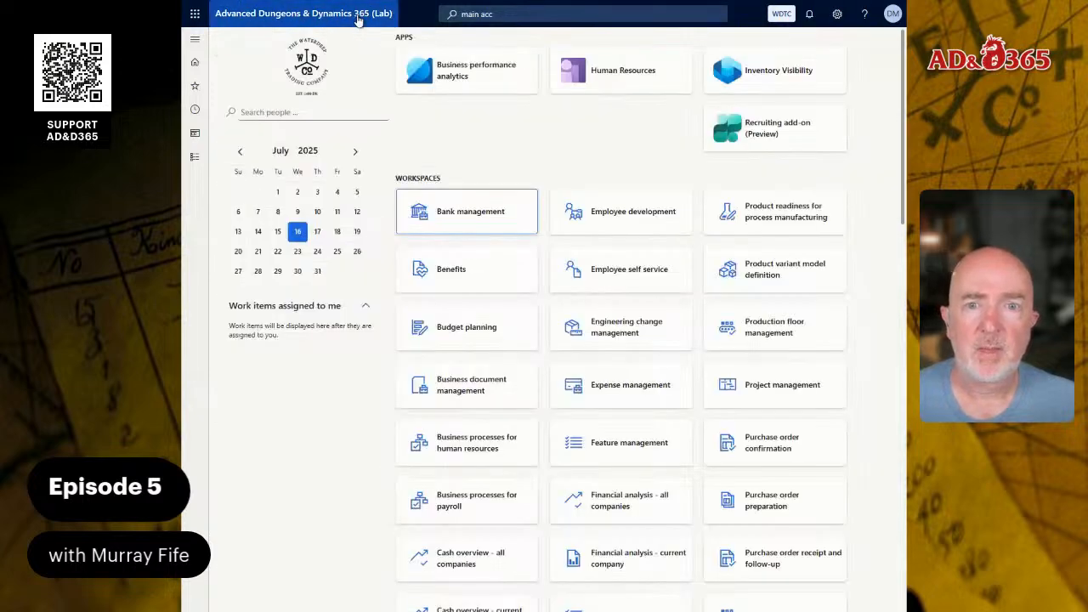
{"action": "left_click", "coordinate": [515, 15]}
{"action": "type", "text": "chart"}
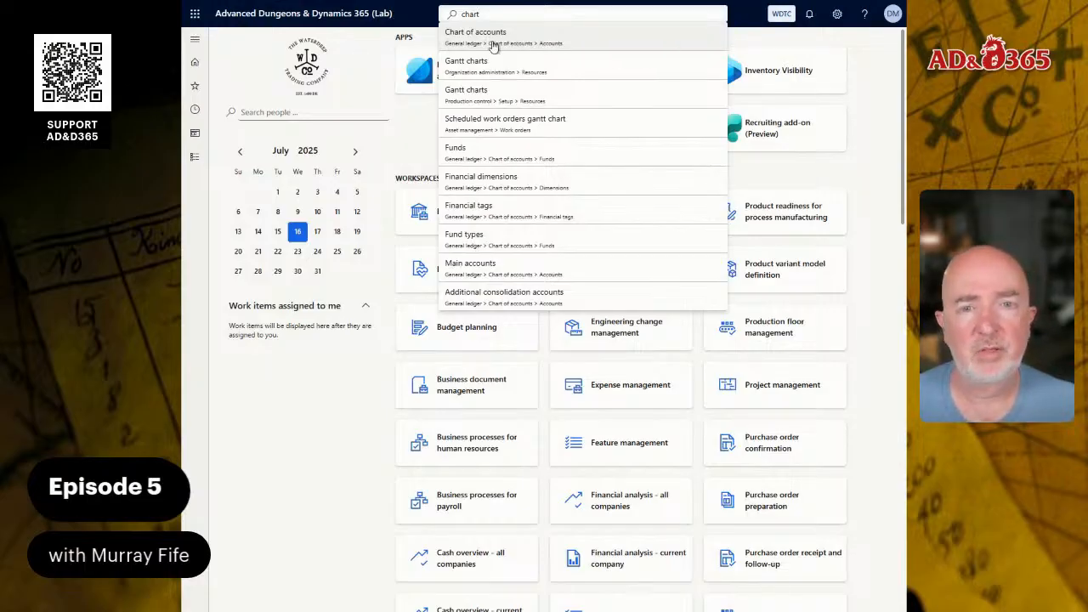
{"action": "left_click", "coordinate": [195, 158]}
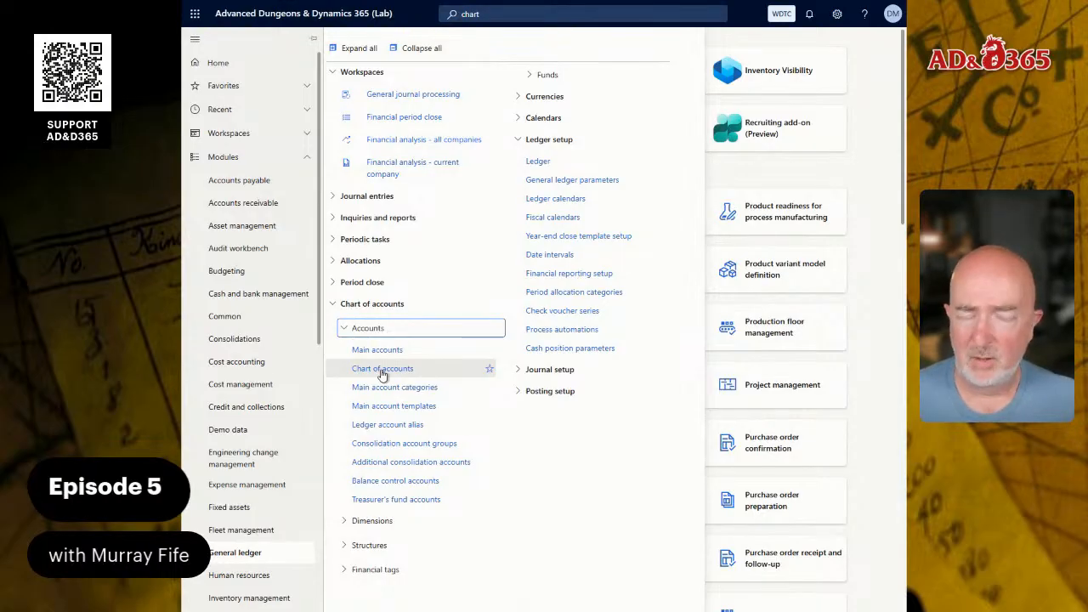
{"action": "left_click", "coordinate": [381, 369]}
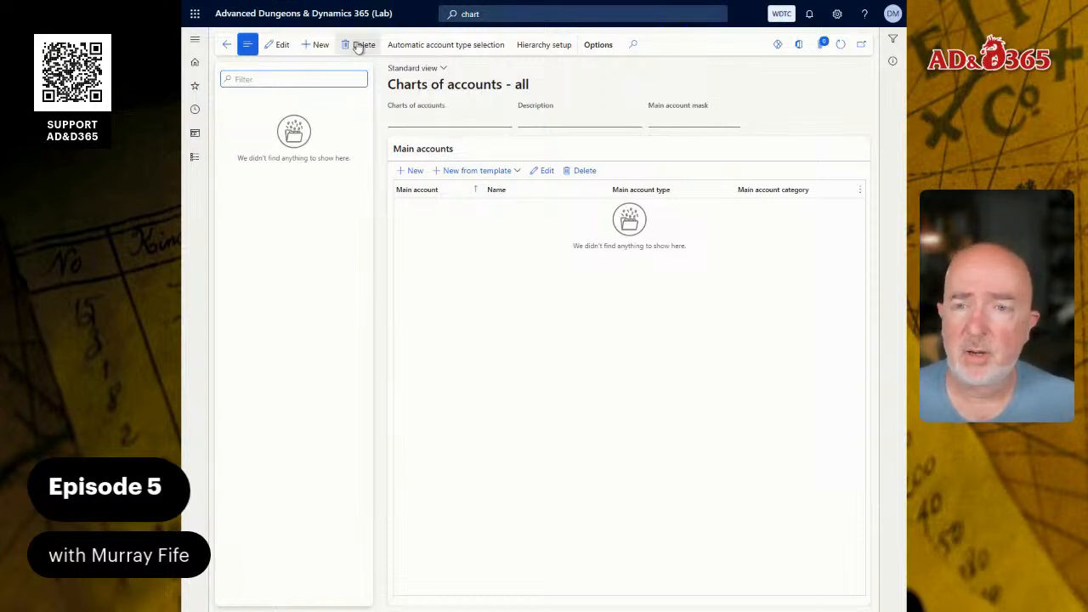
Create a new chart of accounts record named STANDARD.
{"action": "left_click", "coordinate": [320, 44]}
{"action": "type", "text": "S"}
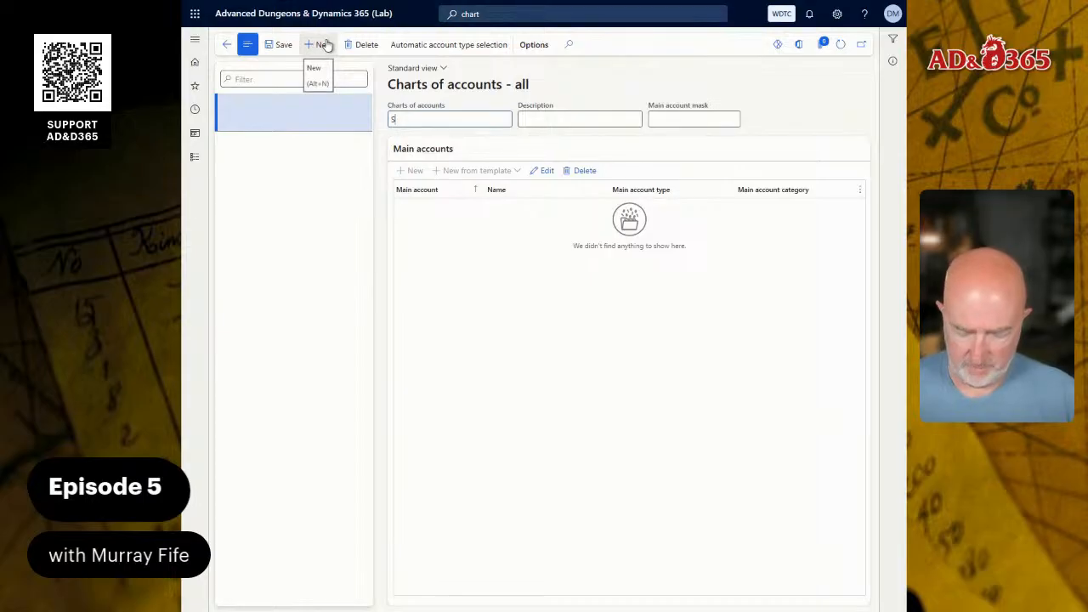
{"action": "type", "text": "TANDARTD"}
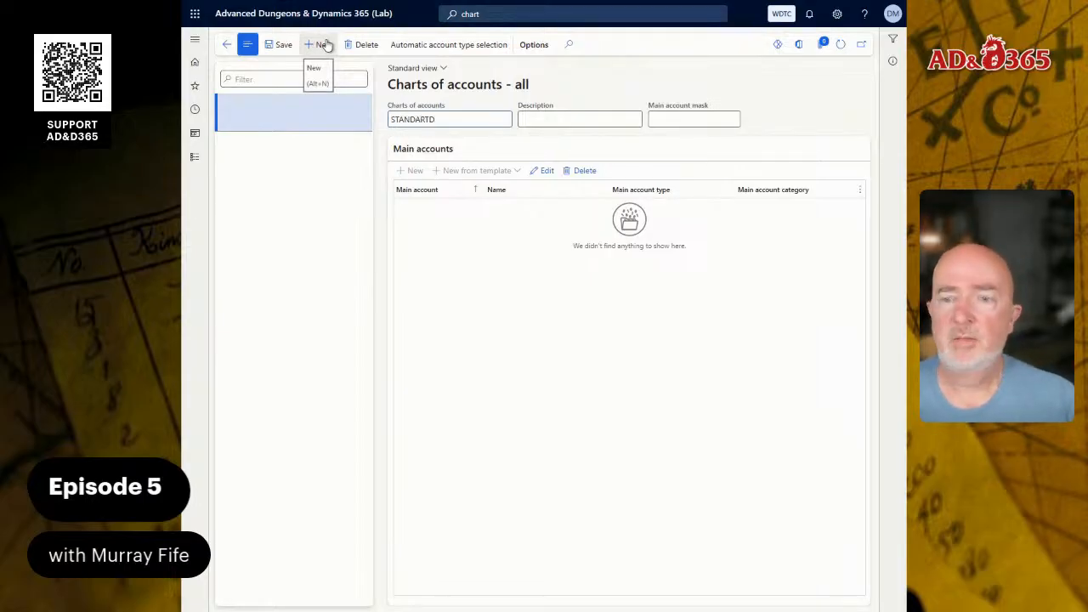
{"action": "key", "text": "BackSpace"}
{"action": "key", "text": "BackSpace"}
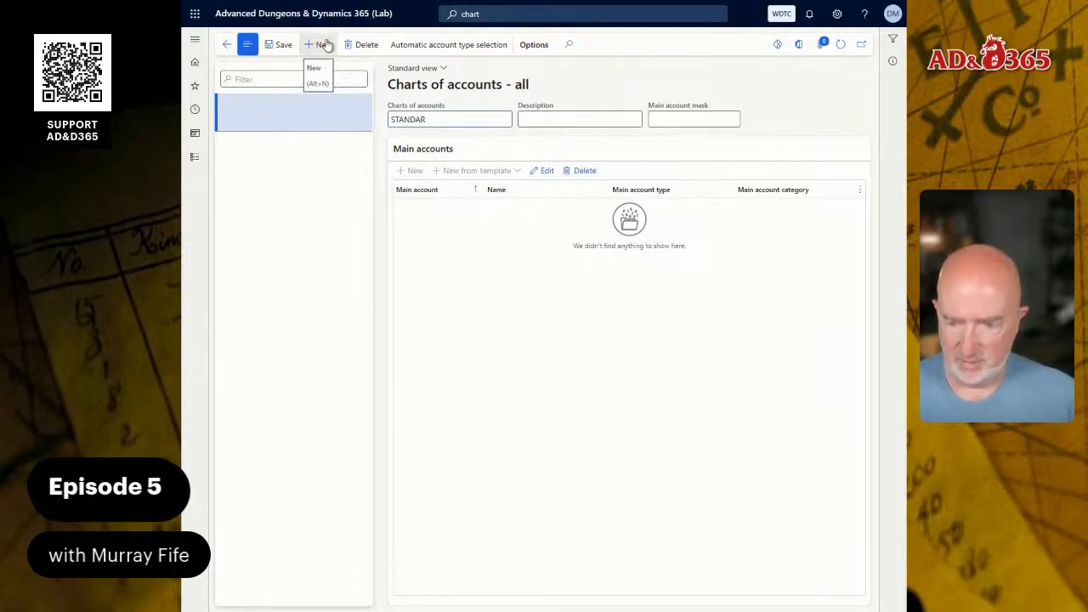
{"action": "type", "text": "D"}
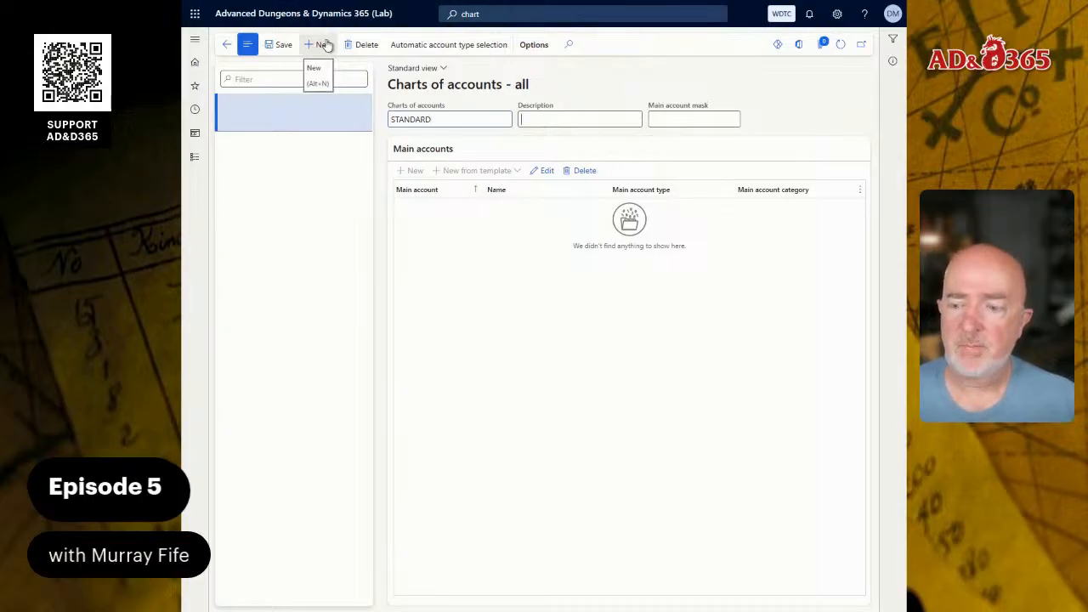
{"action": "type", "text": "Standard"}
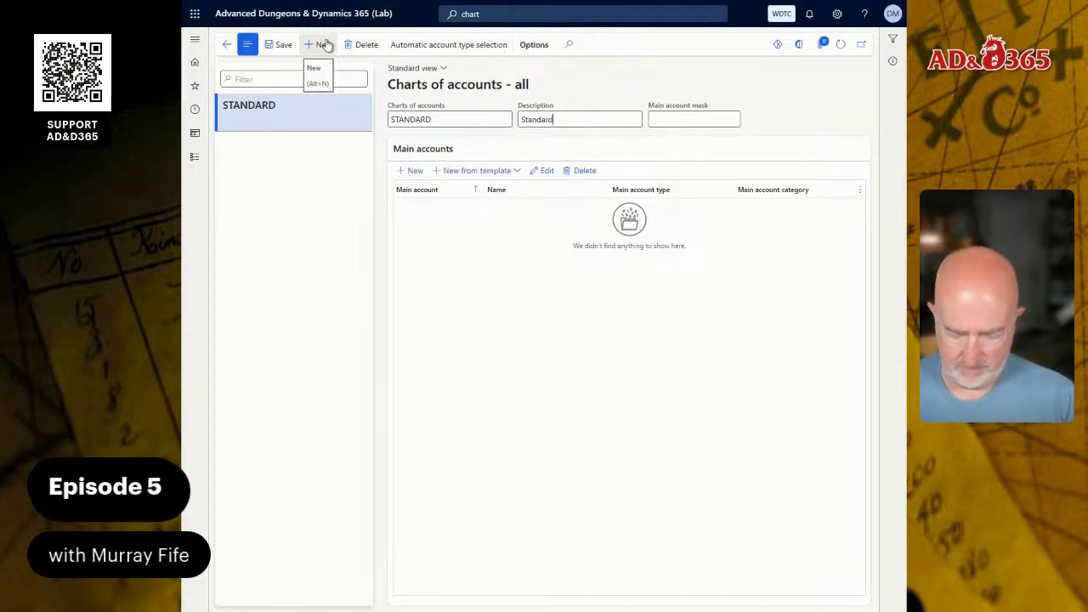
{"action": "type", "text": " Chart of A"}
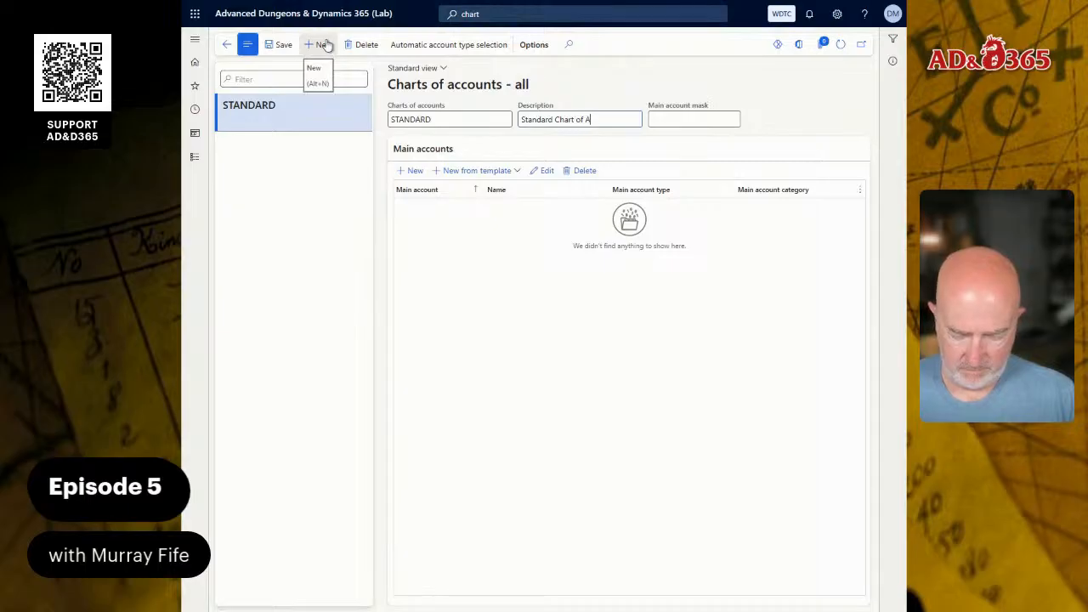
{"action": "type", "text": "ccounts"}
Enter Standard Chart of Accounts as the STANDARD chart's description and save the record.
{"action": "key", "text": "Tab"}
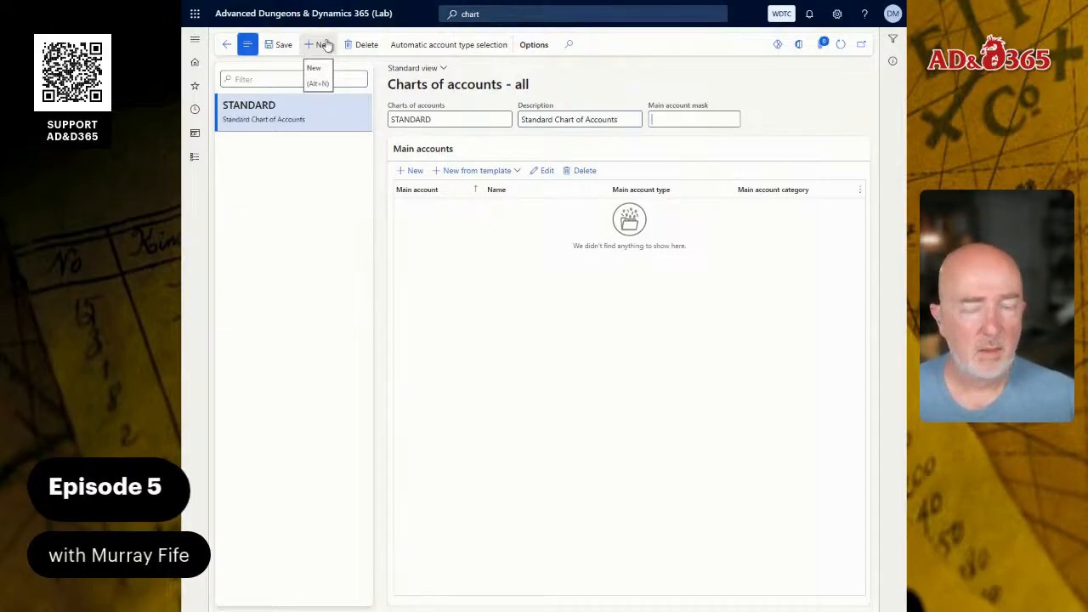
{"action": "left_click", "coordinate": [283, 49]}
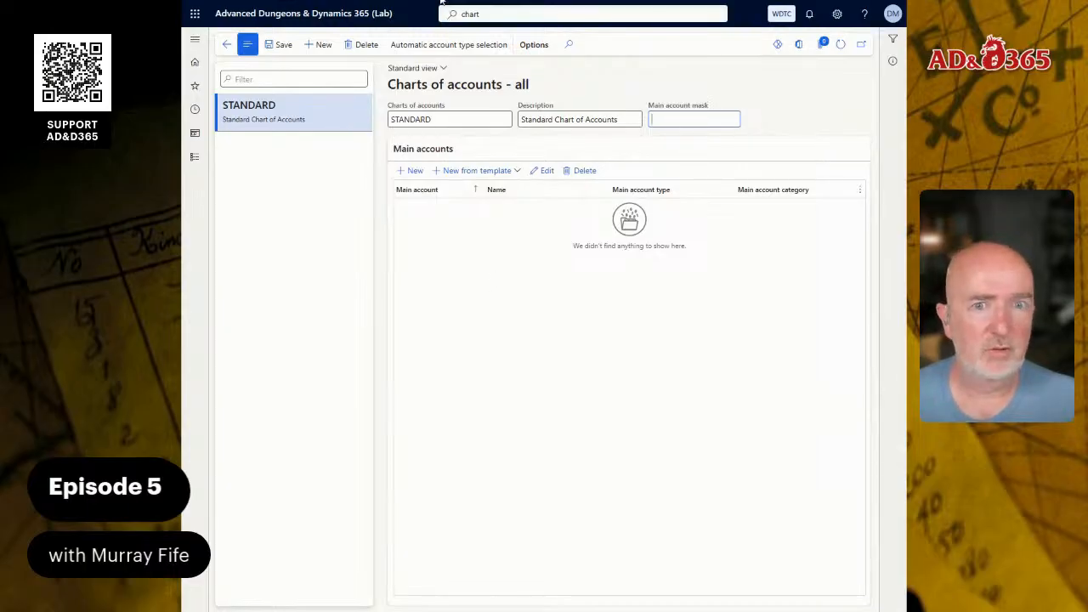
Switch to the guide document and read the section on adding a new main account to the chart of accounts.
{"action": "key", "text": "alt+Tab"}
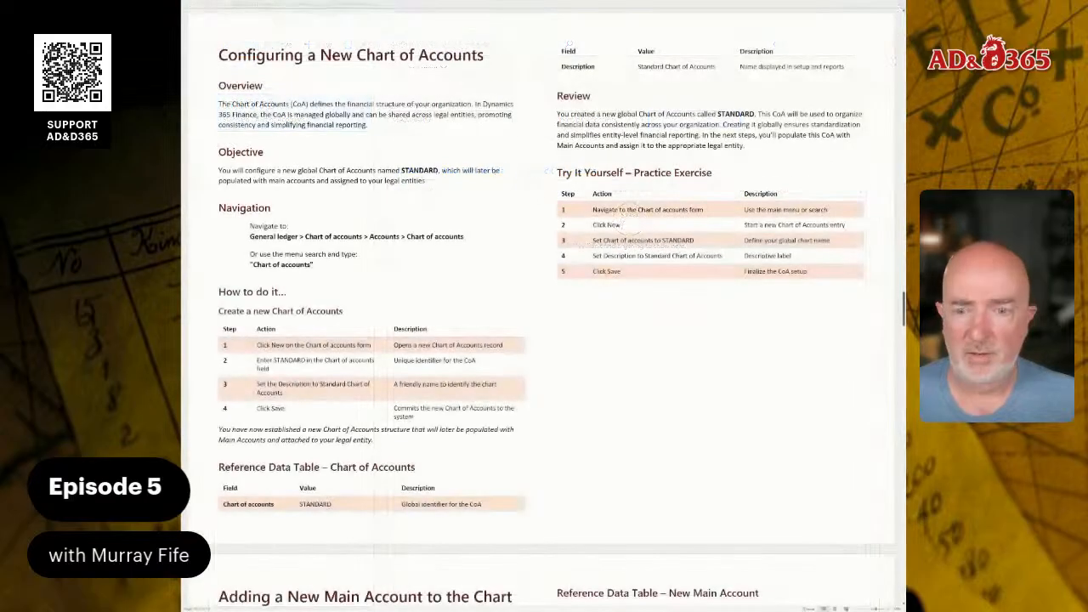
{"action": "scroll", "coordinate": [523, 224], "scroll_direction": "down", "scroll_amount": 4}
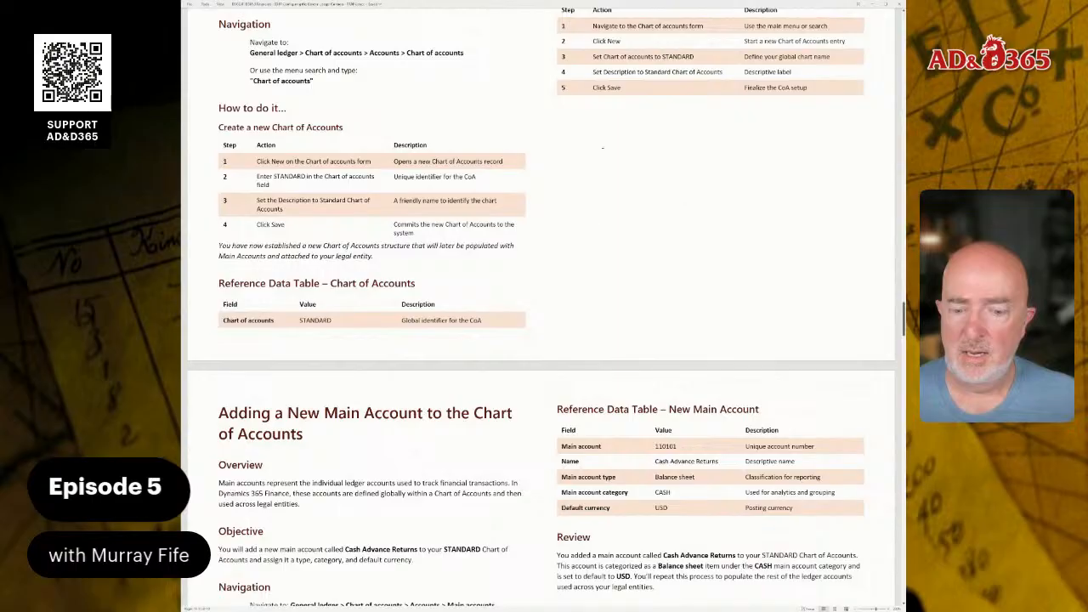
{"action": "scroll", "coordinate": [473, 141], "scroll_direction": "down", "scroll_amount": 3}
{"action": "scroll", "coordinate": [538, 251], "scroll_direction": "down", "scroll_amount": 3}
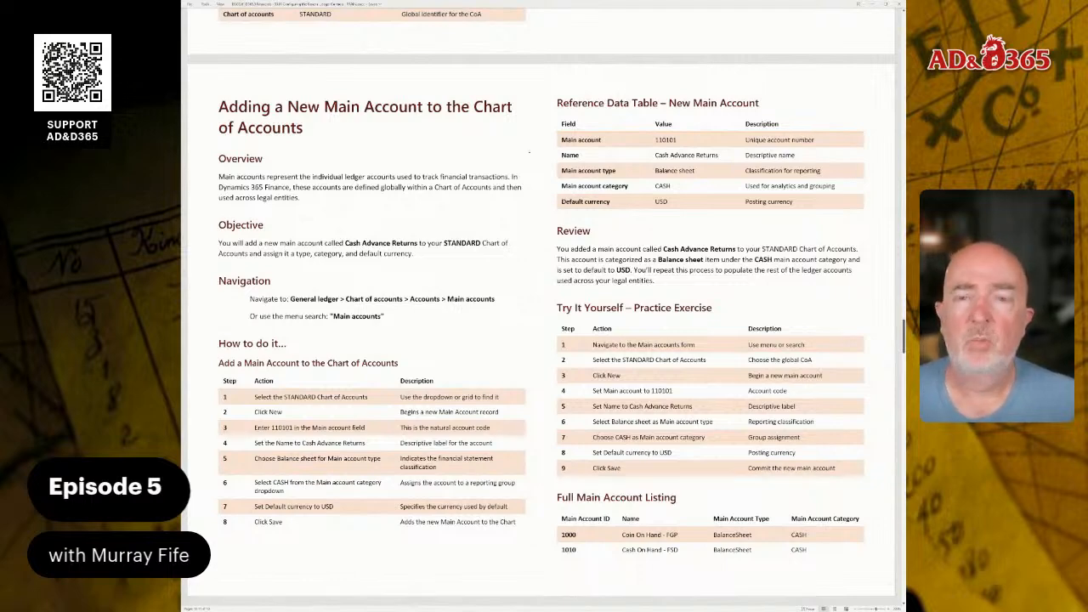
Review the guide's full main account listing, the Faerûn-specific main accounts and the instructions for adding a main account.
{"action": "scroll", "coordinate": [531, 152], "scroll_direction": "down", "scroll_amount": 1}
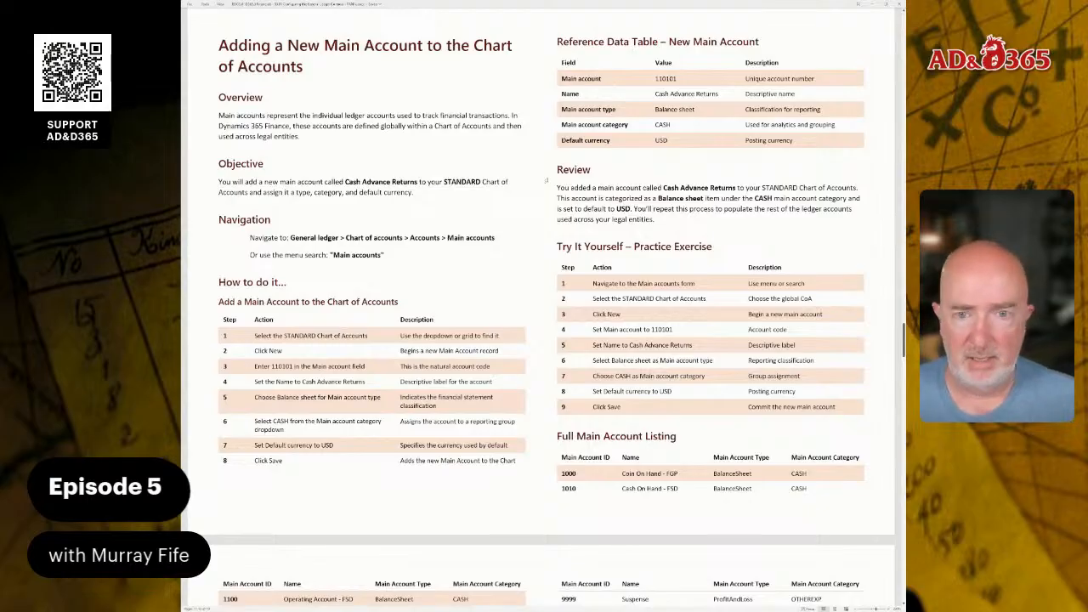
{"action": "scroll", "coordinate": [541, 309], "scroll_direction": "down", "scroll_amount": 5}
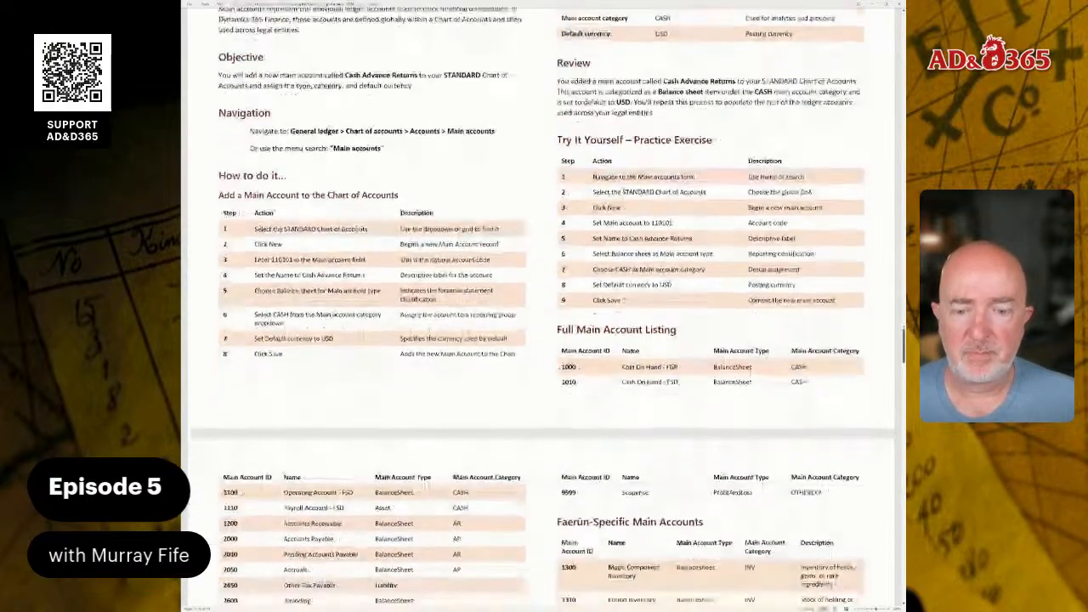
{"action": "scroll", "coordinate": [623, 200], "scroll_direction": "down", "scroll_amount": 1}
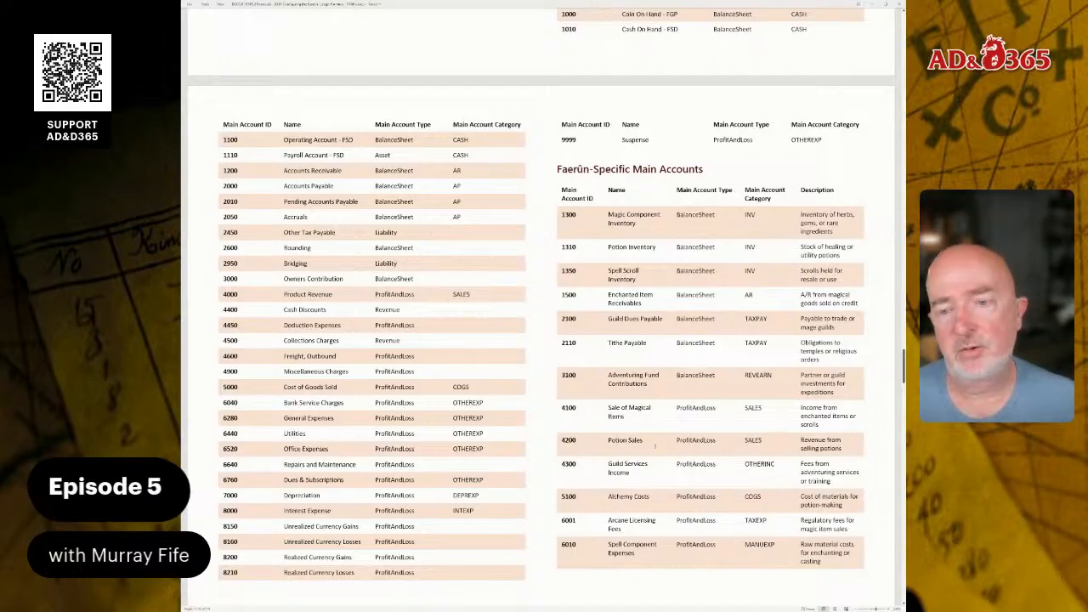
{"action": "scroll", "coordinate": [654, 445], "scroll_direction": "up", "scroll_amount": 5}
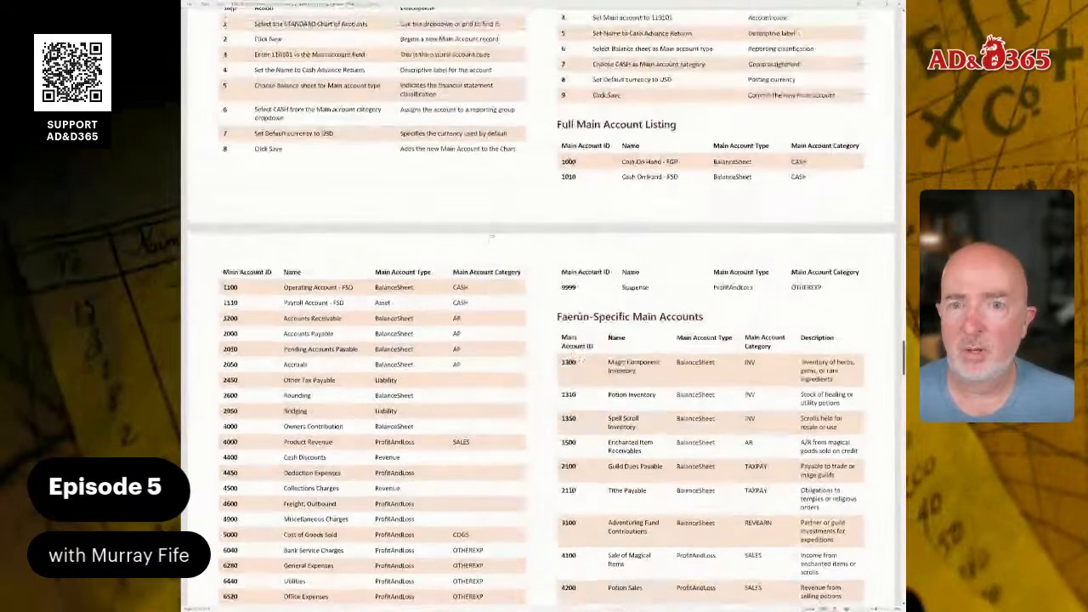
{"action": "scroll", "coordinate": [541, 307], "scroll_direction": "up", "scroll_amount": 1}
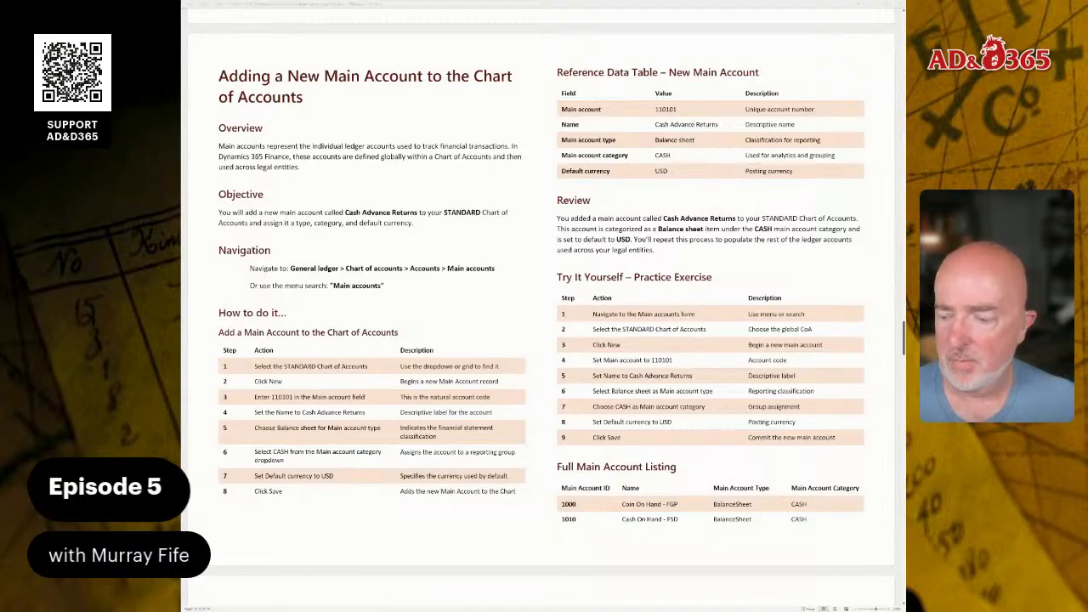
{"action": "scroll", "coordinate": [541, 307], "scroll_direction": "down", "scroll_amount": 1}
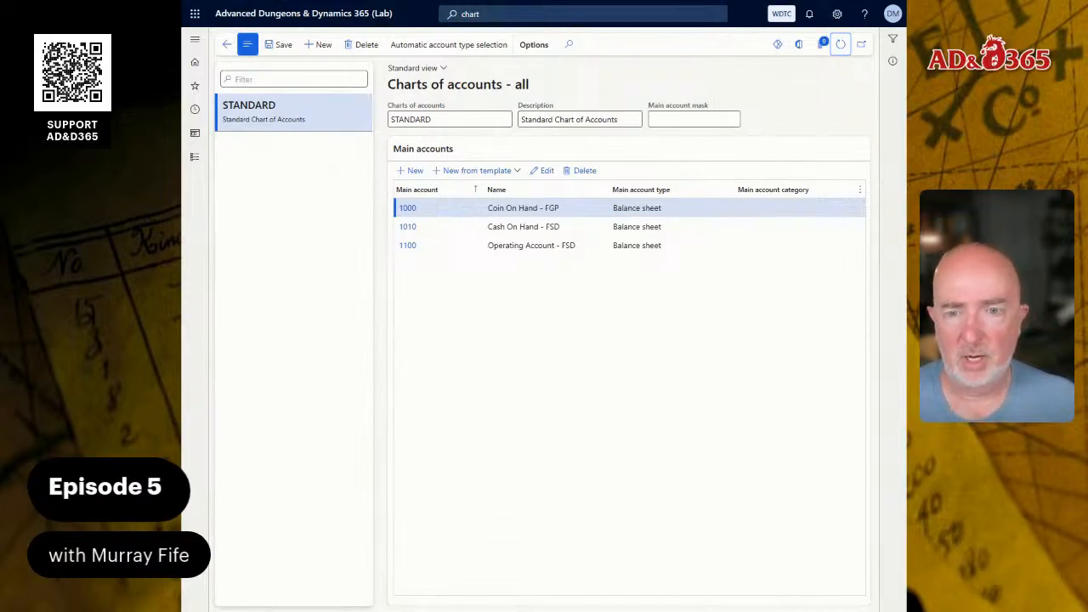
Open the details of main account 1100, Operating Account - FSD, for review and return to the STANDARD chart of accounts.
{"action": "left_click", "coordinate": [406, 252]}
{"action": "left_click", "coordinate": [412, 245]}
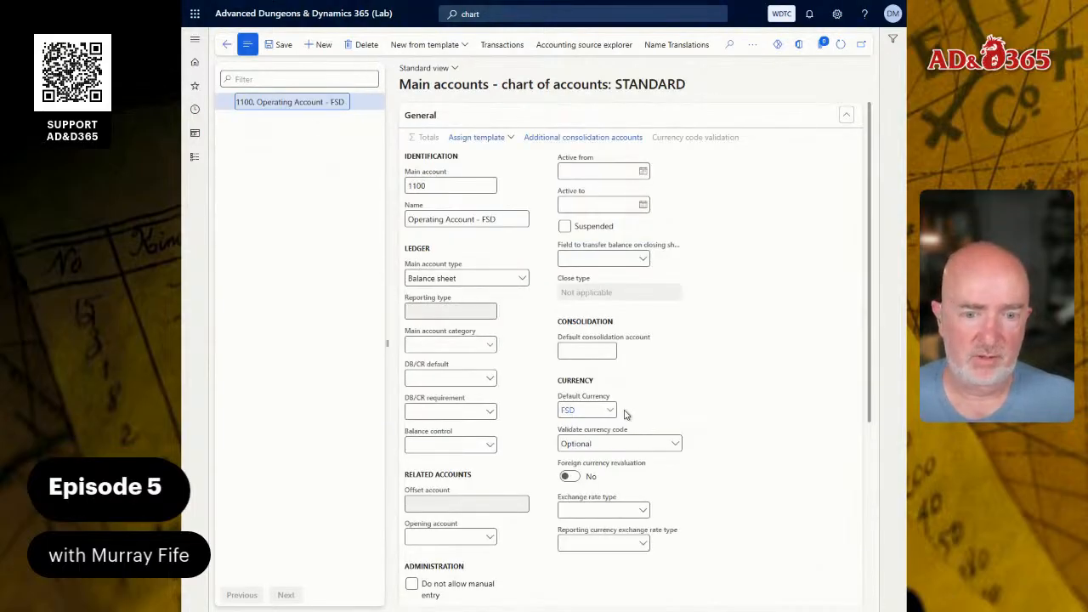
{"action": "left_click", "coordinate": [237, 48]}
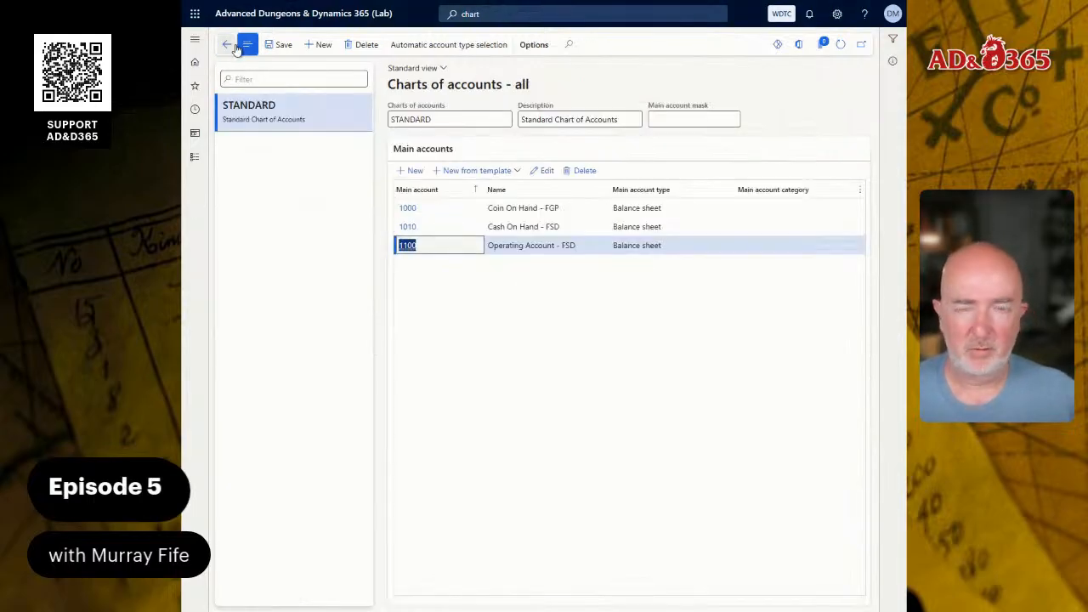